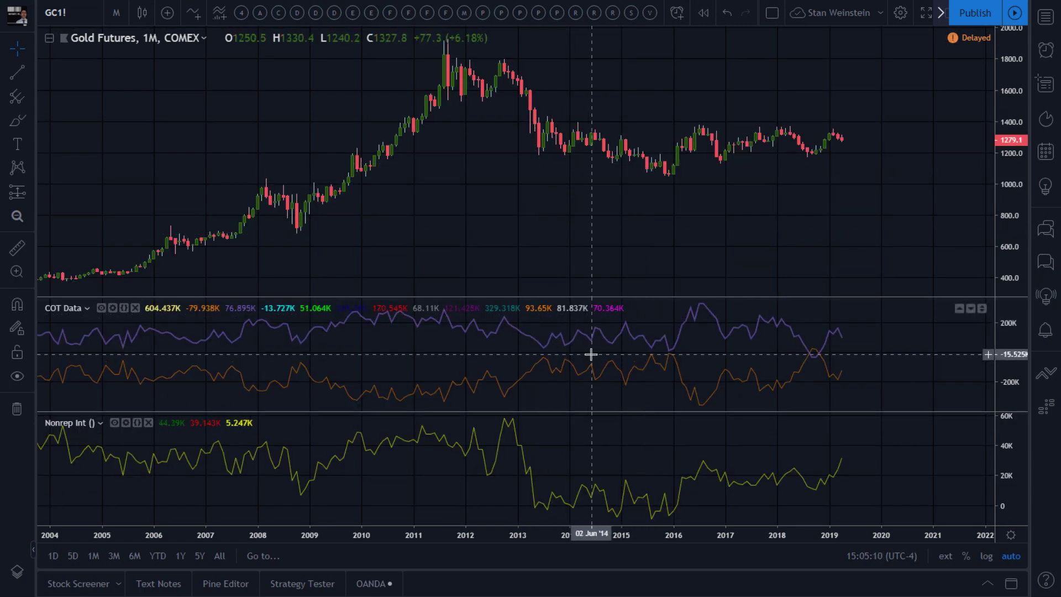
Step: Review which series are plotted in the COT Data indicator's style settings
{"action": "left_click", "coordinate": [113, 310]}
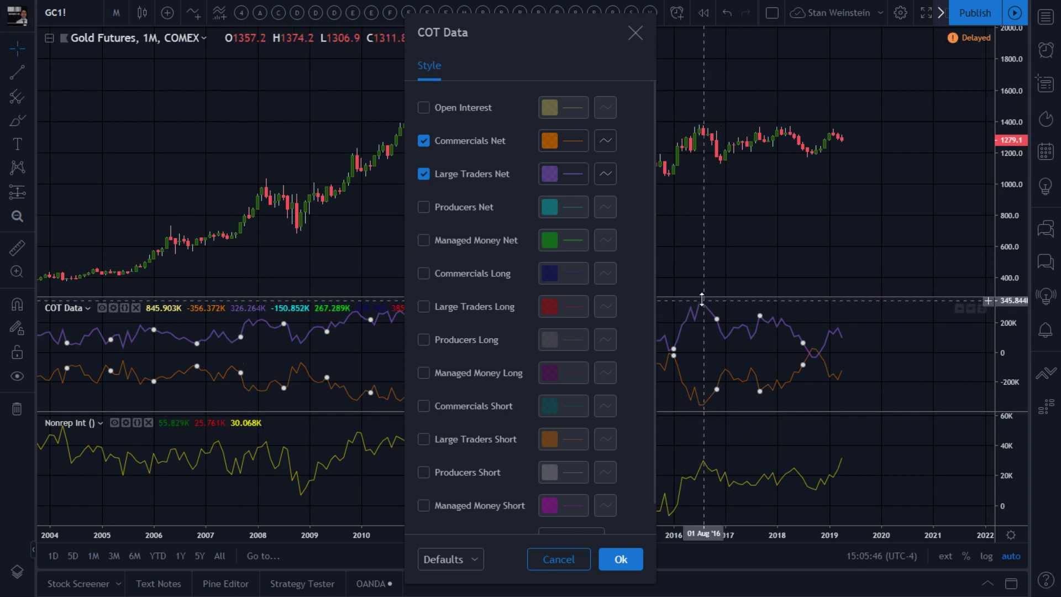
{"action": "left_click", "coordinate": [636, 36]}
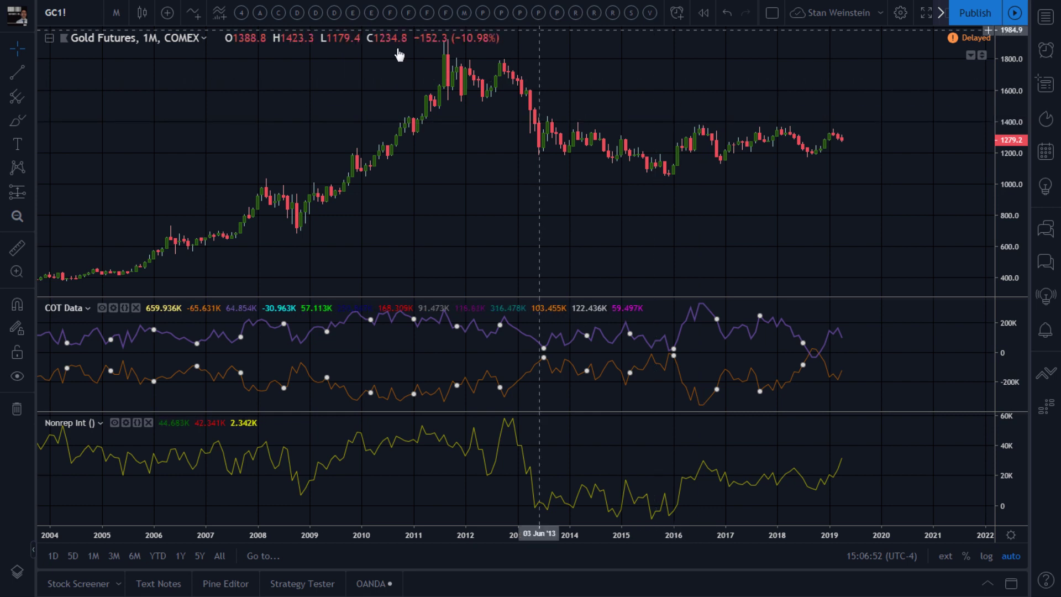
Step: Activate the Brush tool and move its floating options bar below the chart
{"action": "left_click", "coordinate": [17, 125]}
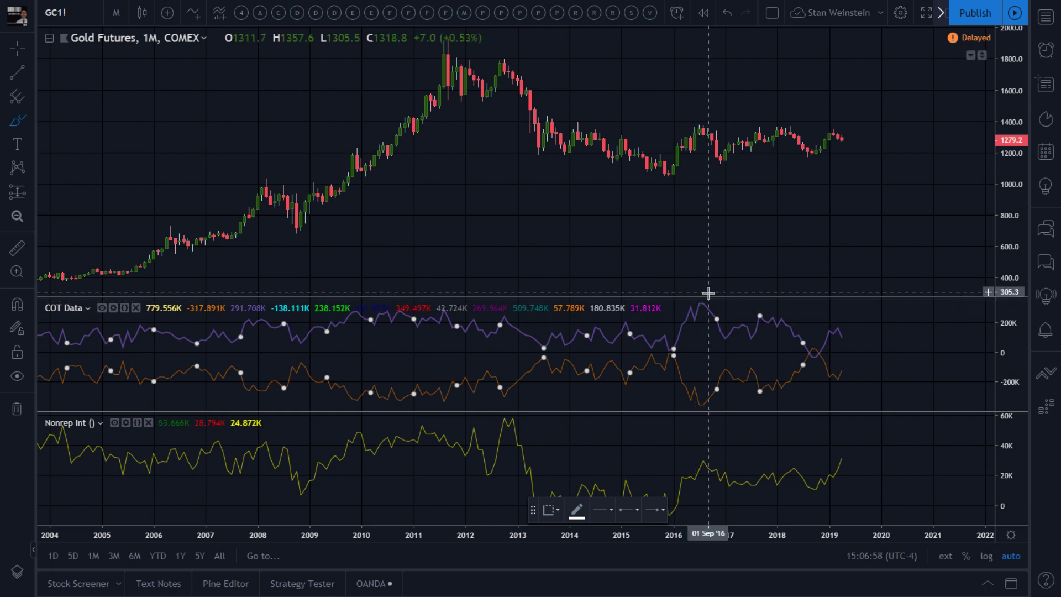
{"action": "left_click_drag", "start_coordinate": [533, 517], "coordinate": [555, 590]}
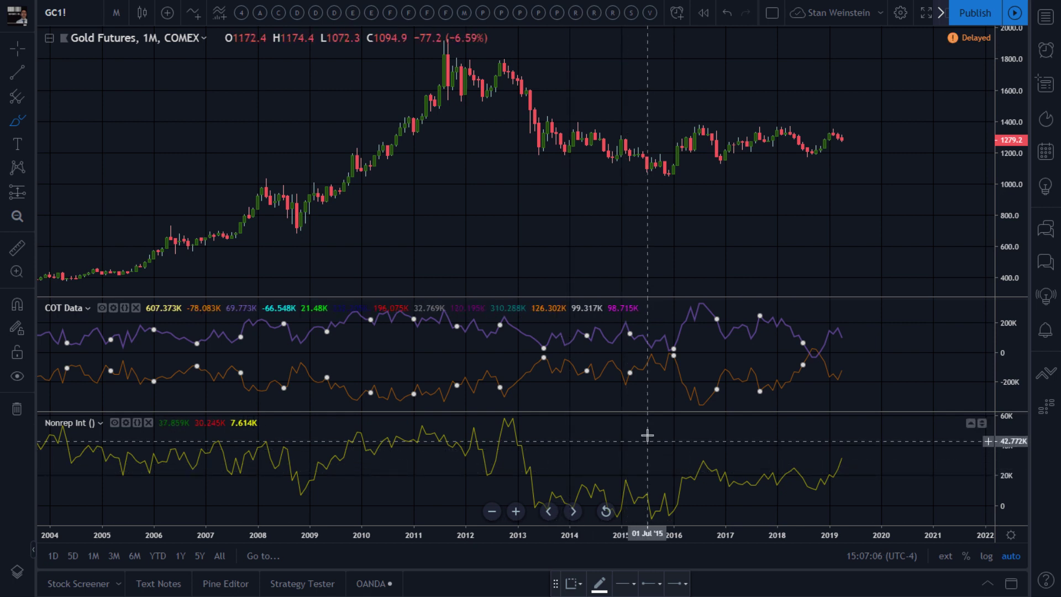
{"action": "left_click", "coordinate": [666, 262]}
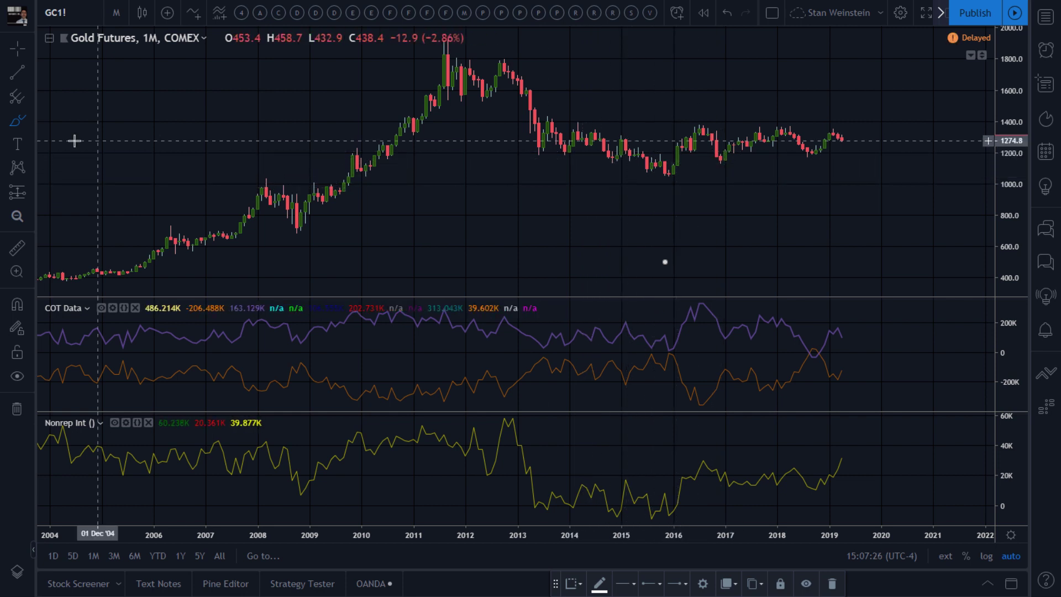
{"action": "left_click", "coordinate": [18, 73]}
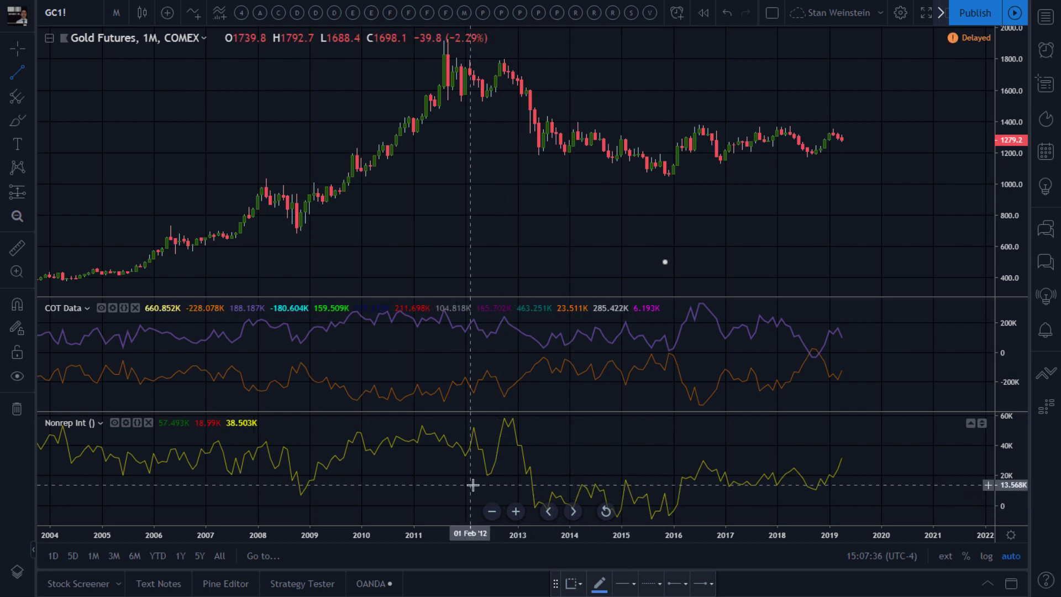
{"action": "left_click_drag", "start_coordinate": [434, 242], "coordinate": [510, 243]}
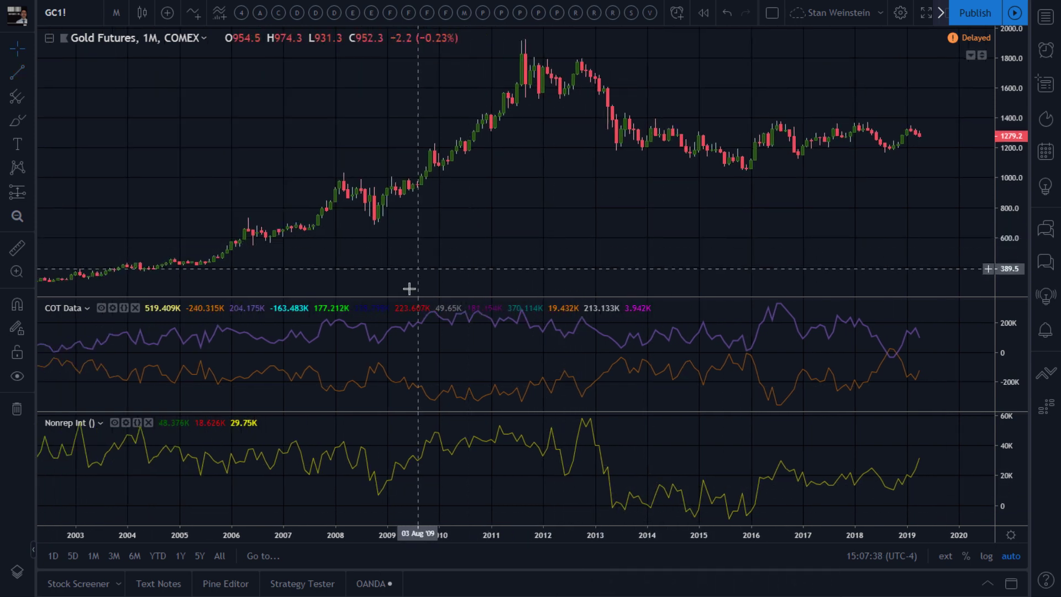
Step: Draw trend lines beneath the lows from about mid-2015, rising to March 2016 in Nonrep Int and falling to December 2015 on the price chart
{"action": "left_click", "coordinate": [17, 72]}
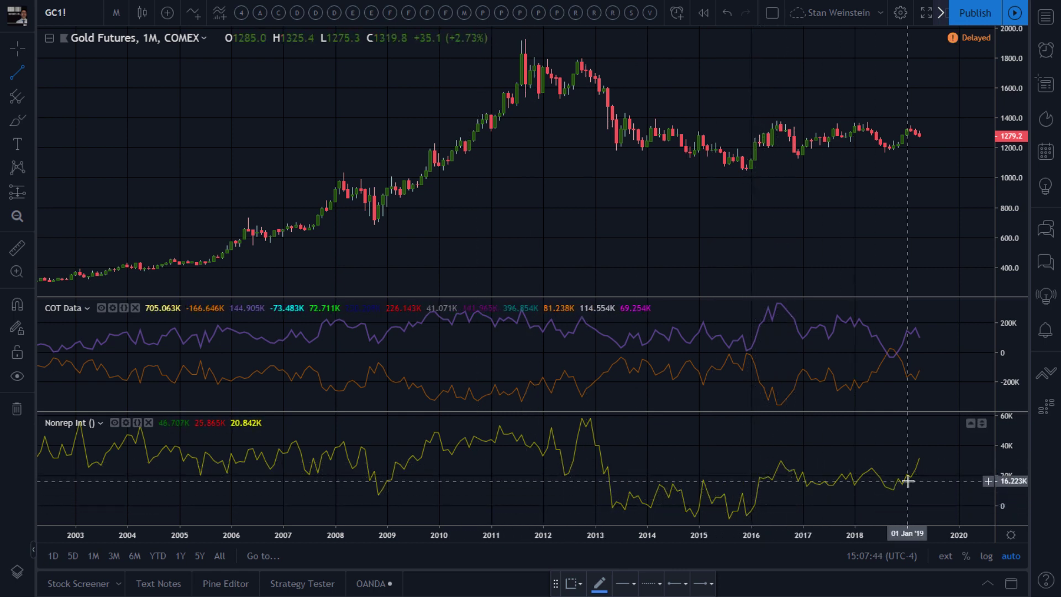
{"action": "mouse_move", "coordinate": [610, 513]}
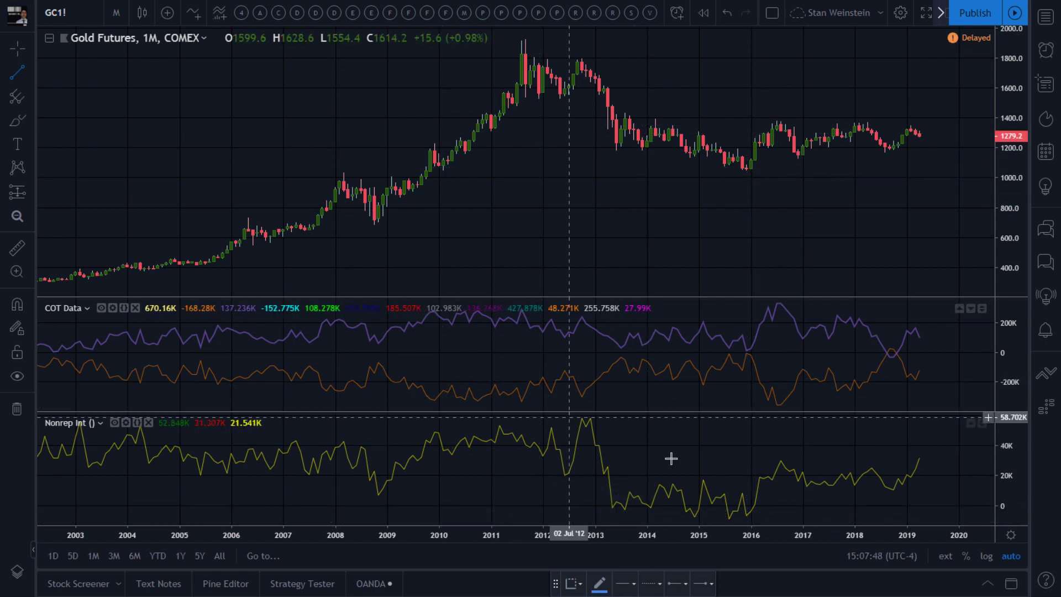
{"action": "left_click", "coordinate": [724, 522]}
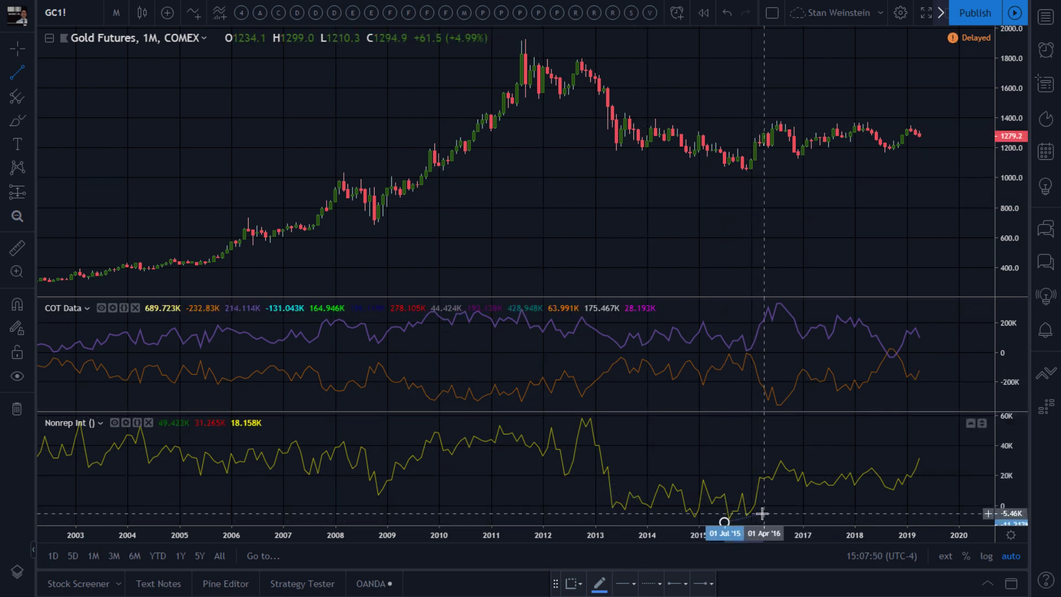
{"action": "left_click", "coordinate": [763, 514]}
{"action": "left_click_drag", "start_coordinate": [744, 518], "coordinate": [740, 516]}
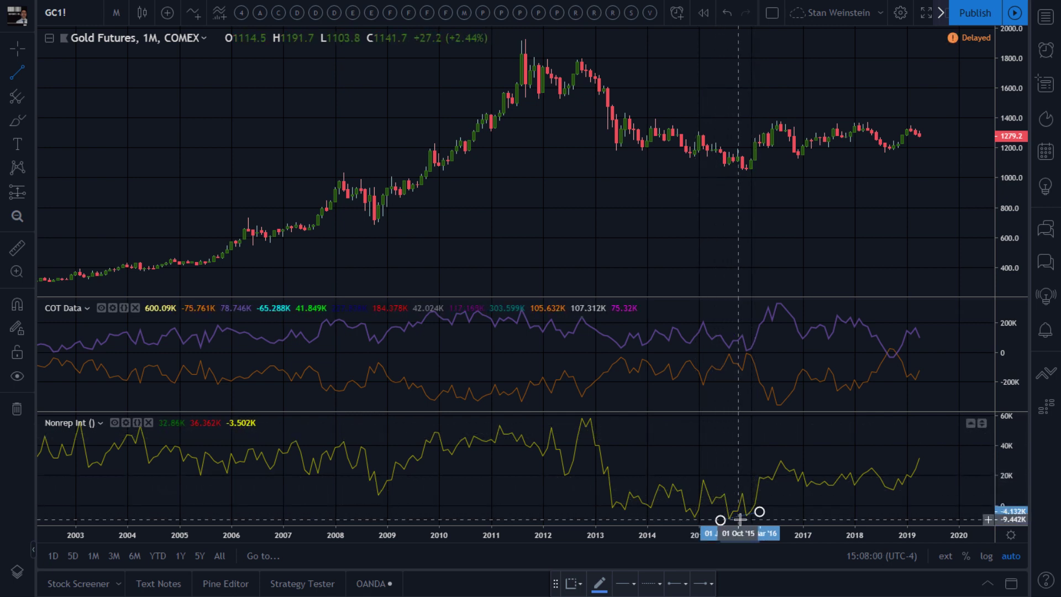
{"action": "left_click", "coordinate": [721, 166]}
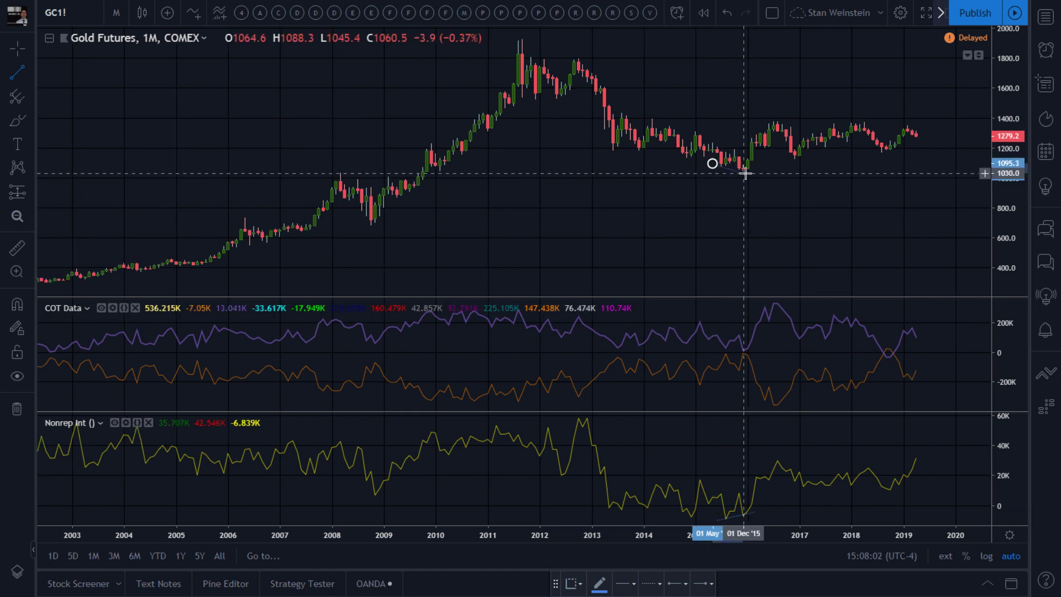
{"action": "left_click", "coordinate": [743, 173]}
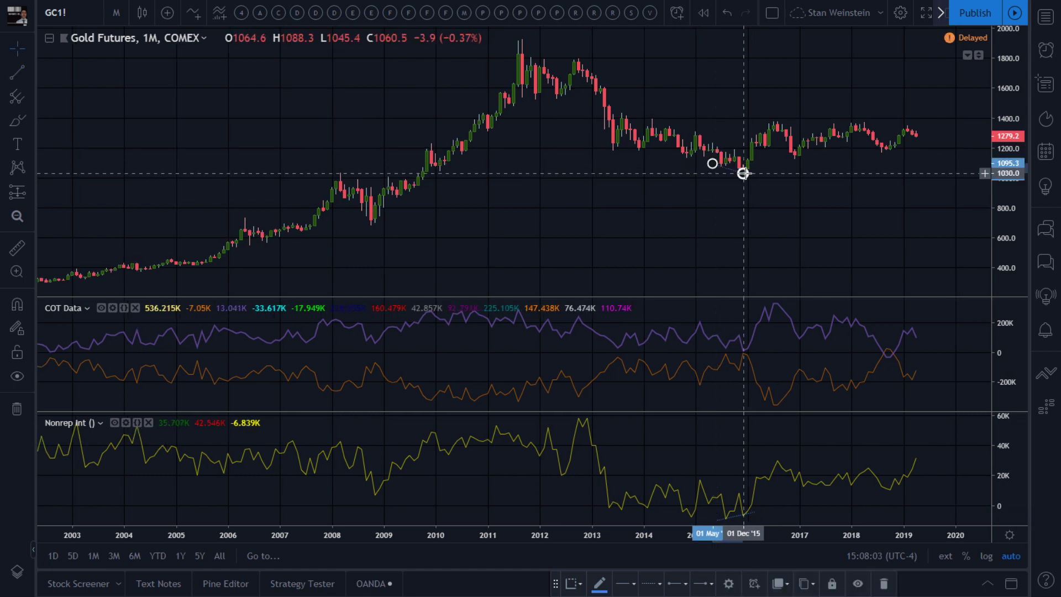
Step: Circle the near-zero meeting point of the two COT Data lines around January 2016 with the Brush tool
{"action": "left_click", "coordinate": [14, 121]}
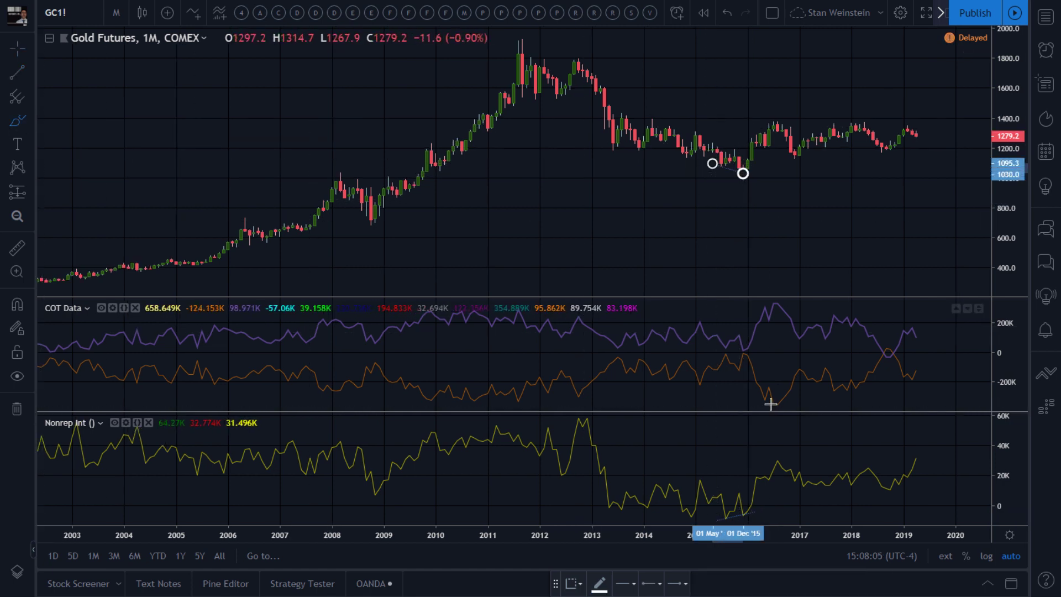
{"action": "left_click", "coordinate": [749, 345]}
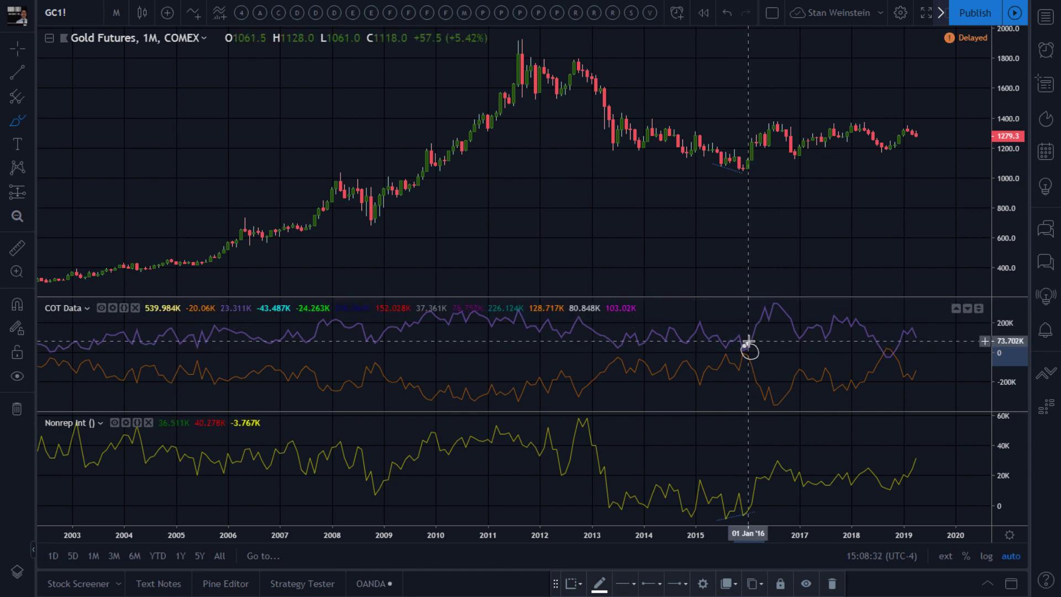
Step: Place vertical lines at January 2016 through the price, COT Data and Nonrep Int panes
{"action": "left_click", "coordinate": [31, 74]}
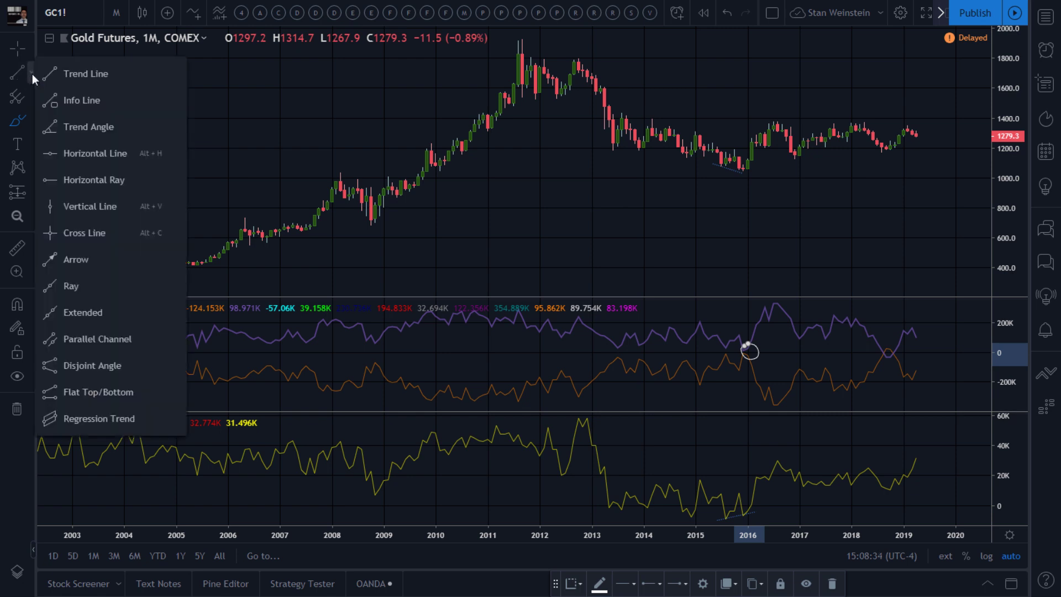
{"action": "left_click", "coordinate": [110, 206]}
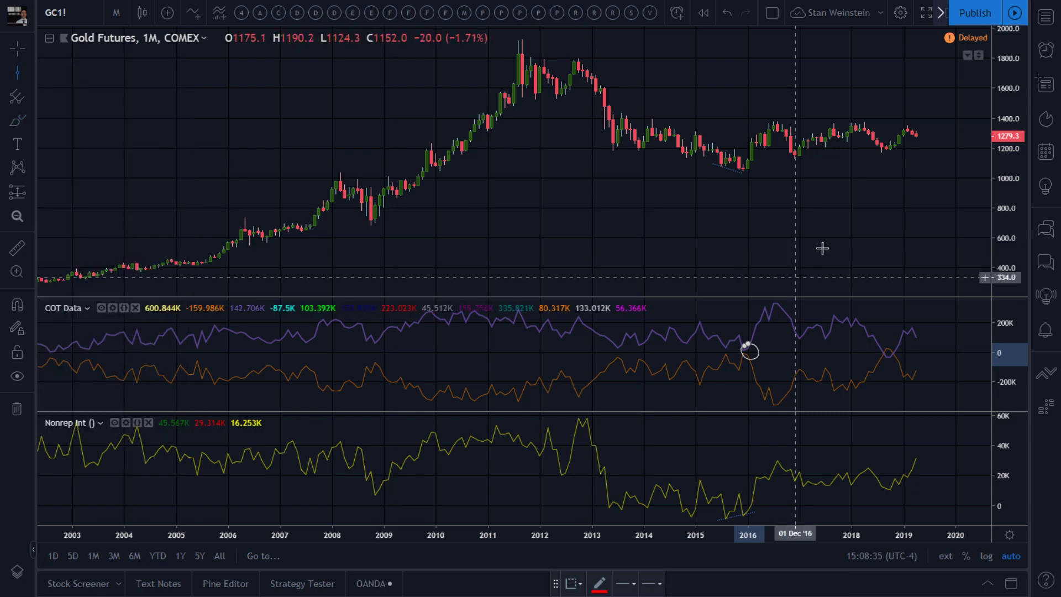
{"action": "left_click", "coordinate": [748, 274]}
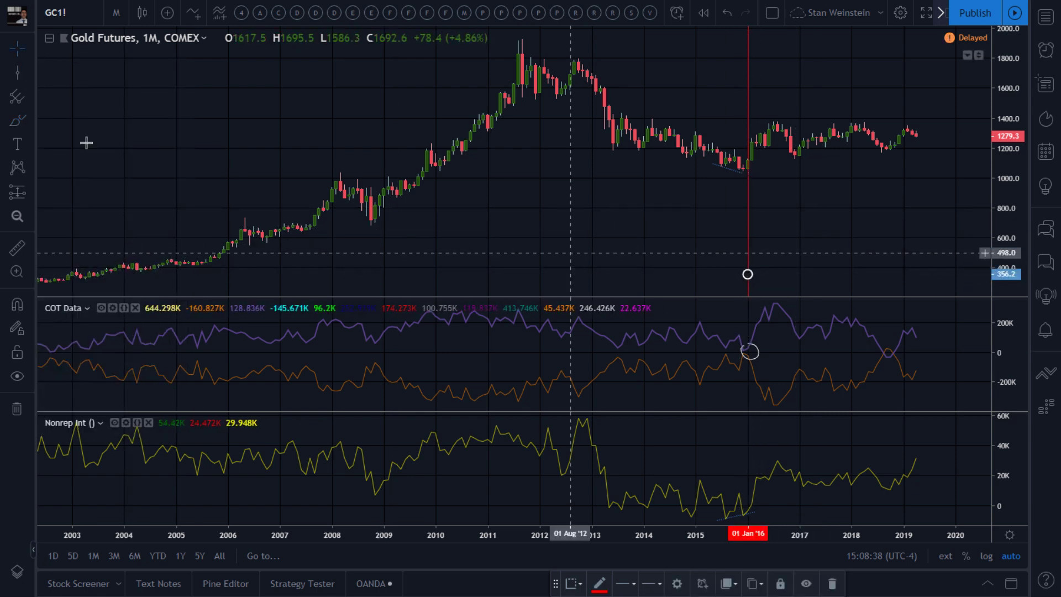
{"action": "left_click", "coordinate": [21, 77]}
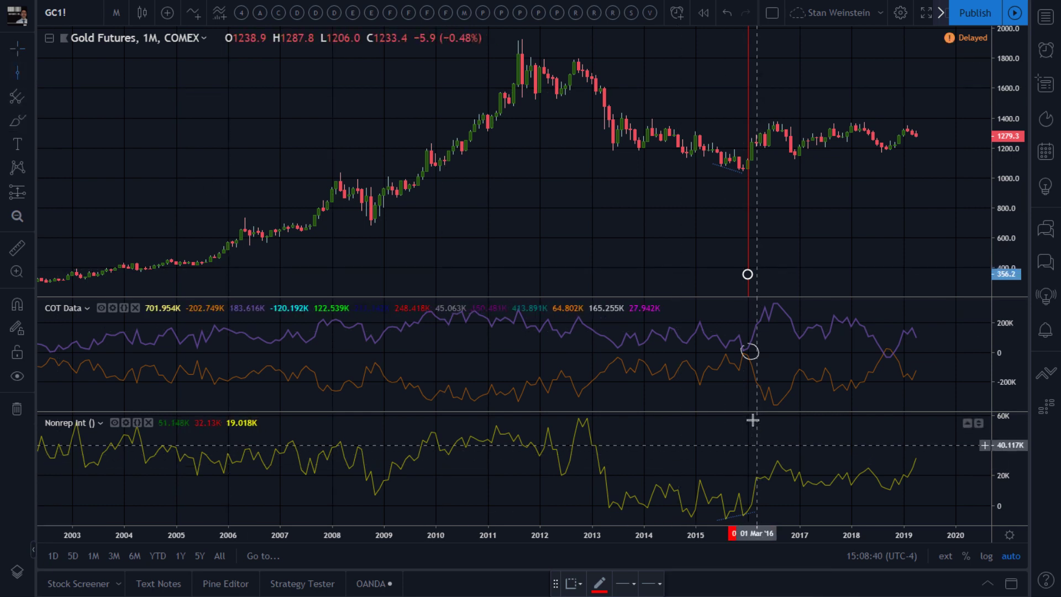
{"action": "left_click", "coordinate": [747, 399]}
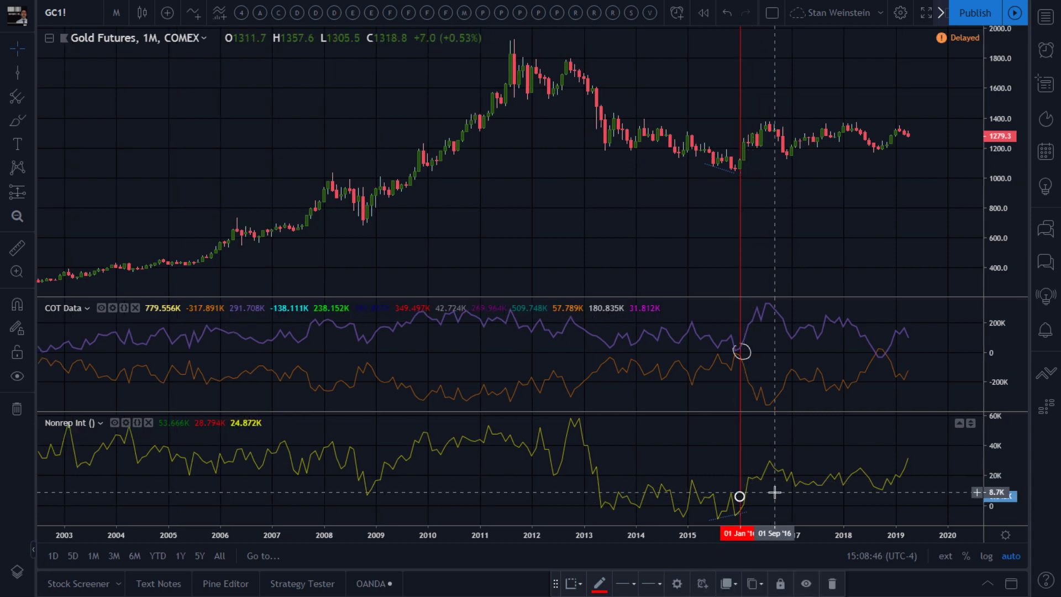
Step: Draw a short horizontal trend line at about 8K in the Nonrep Int pane, from about May 2015 past the January 2016 line
{"action": "left_click", "coordinate": [31, 72]}
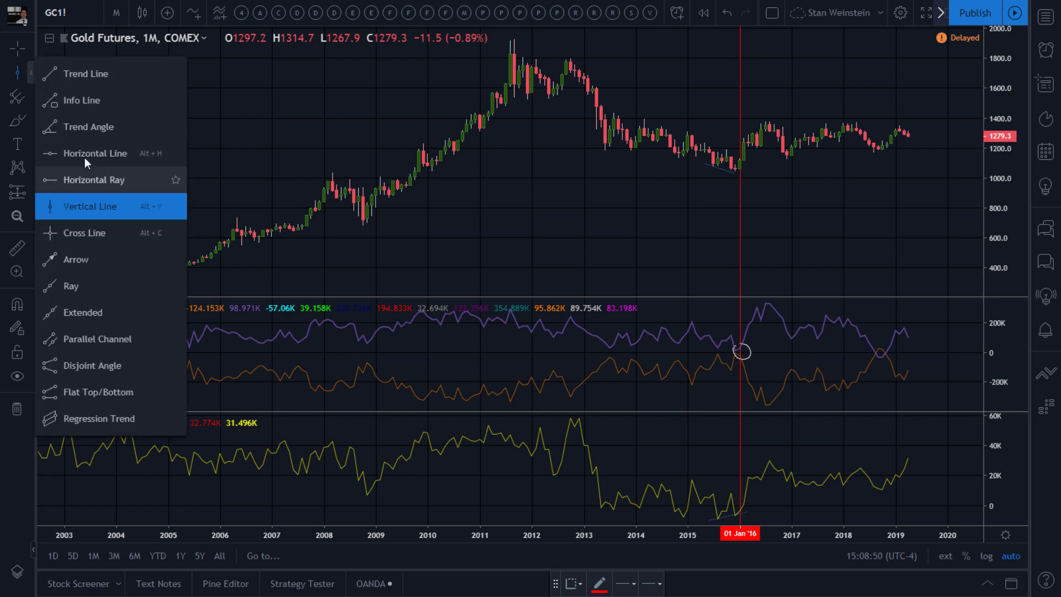
{"action": "left_click", "coordinate": [71, 76]}
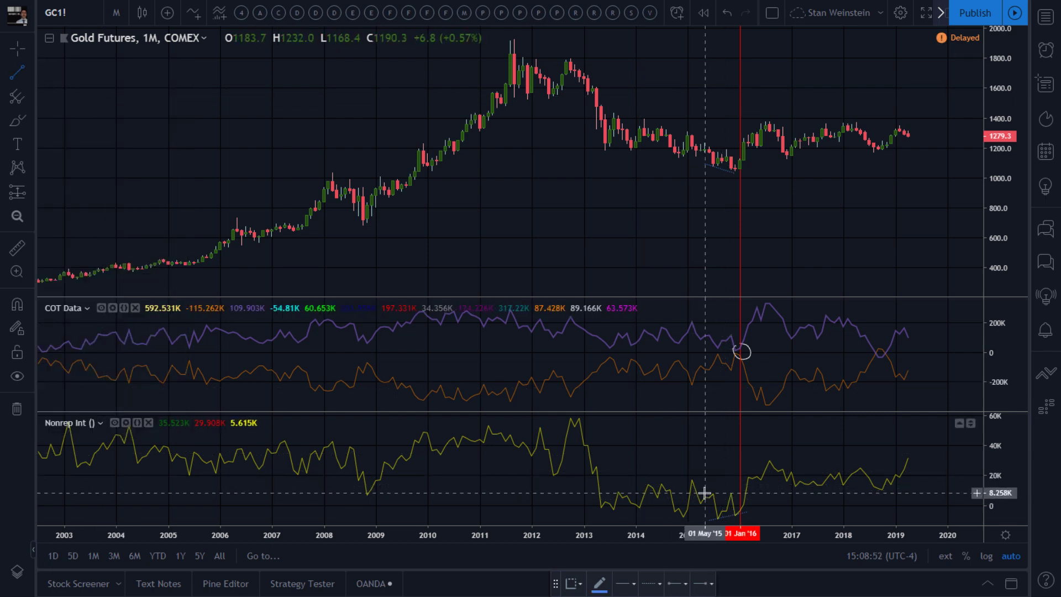
{"action": "left_click", "coordinate": [757, 493]}
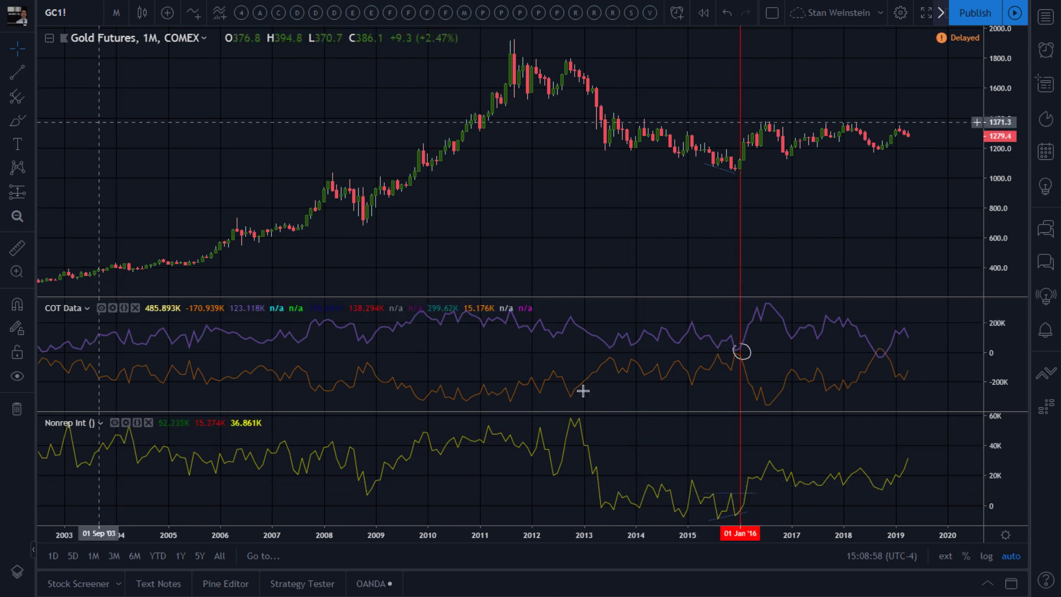
Step: Draw a near-horizontal trend line at about 17K in the Nonrep Int pane, from June 2013 to September 2016
{"action": "left_click", "coordinate": [605, 480]}
{"action": "left_click", "coordinate": [774, 480]}
{"action": "double_click", "coordinate": [730, 477]}
{"action": "left_click", "coordinate": [577, 351]}
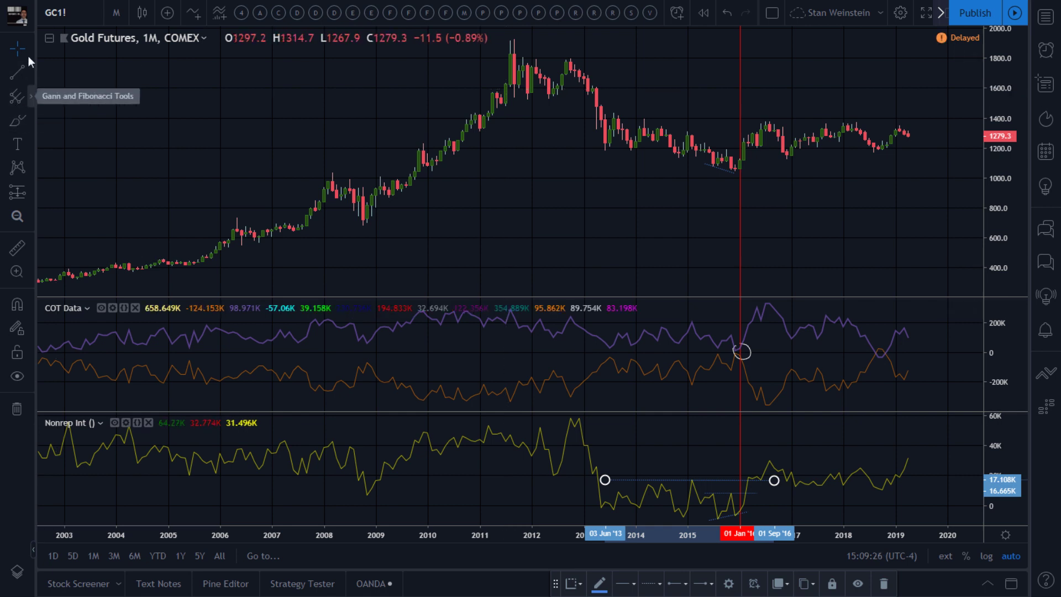
Step: Draw a near-horizontal trend line at about 1144 on the price chart, from August 2015 to April 2016
{"action": "left_click", "coordinate": [17, 71]}
{"action": "scroll", "coordinate": [731, 159], "scroll_direction": "up", "scroll_amount": 3}
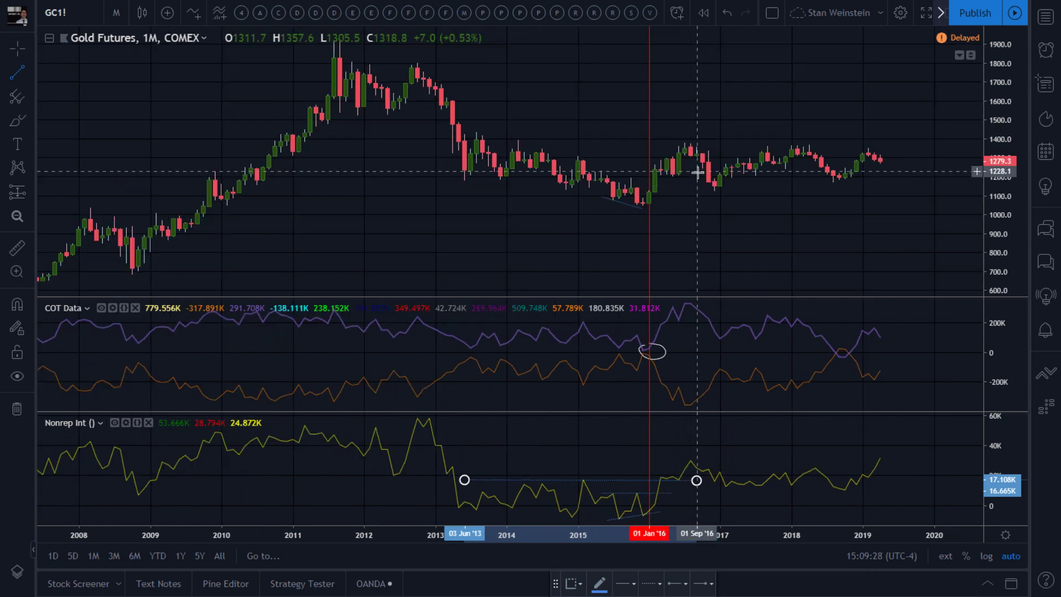
{"action": "left_click", "coordinate": [619, 188]}
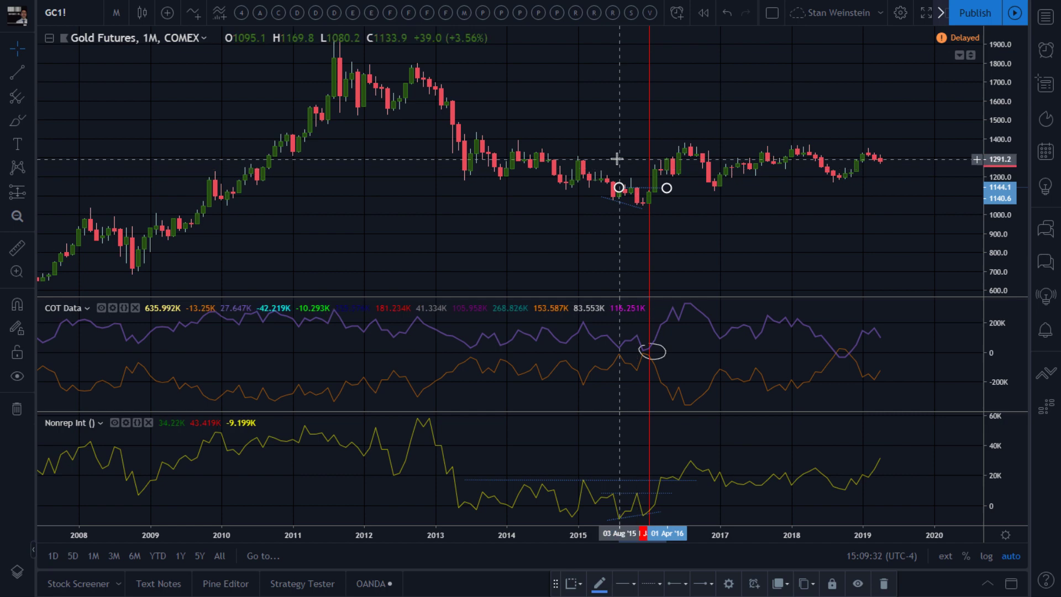
{"action": "key", "text": "Escape"}
Step: Add the Moving Average indicator from the favorites to the gold price chart
{"action": "scroll", "coordinate": [531, 171], "scroll_direction": "down", "scroll_amount": 3}
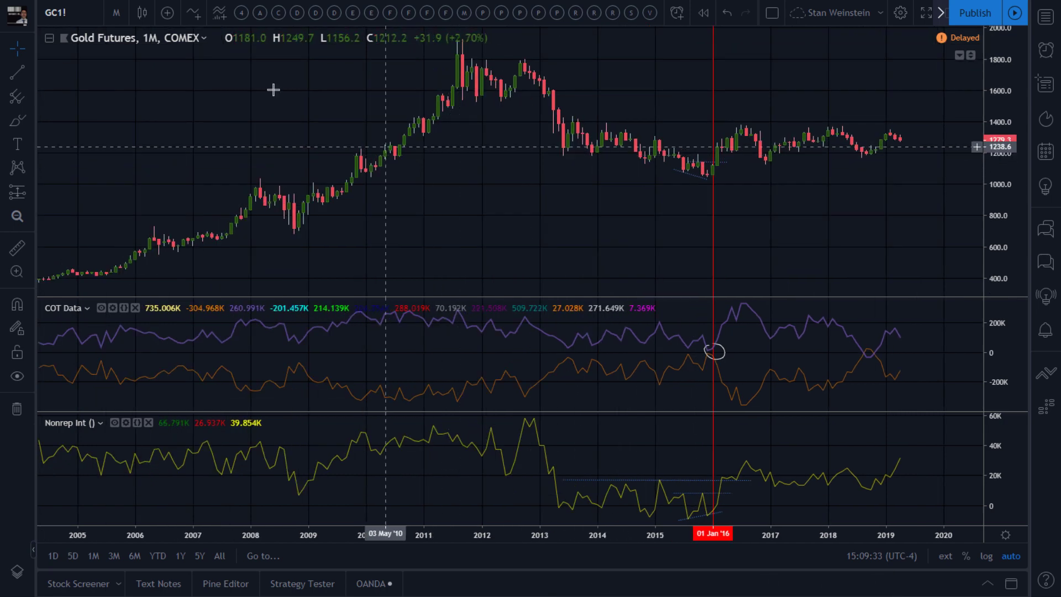
{"action": "left_click", "coordinate": [193, 12]}
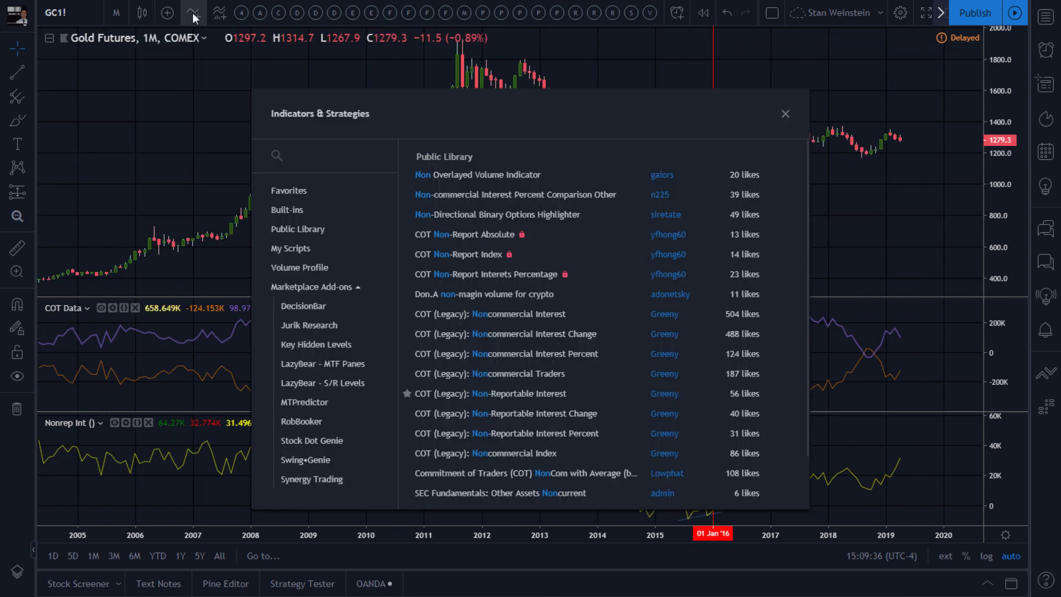
{"action": "left_click", "coordinate": [301, 190]}
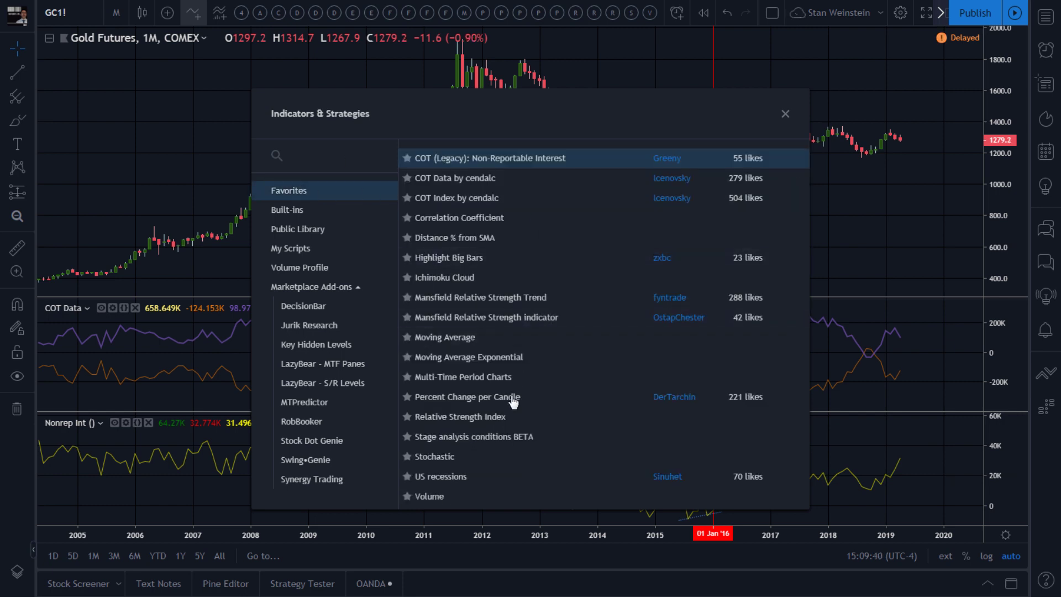
{"action": "left_click", "coordinate": [467, 339]}
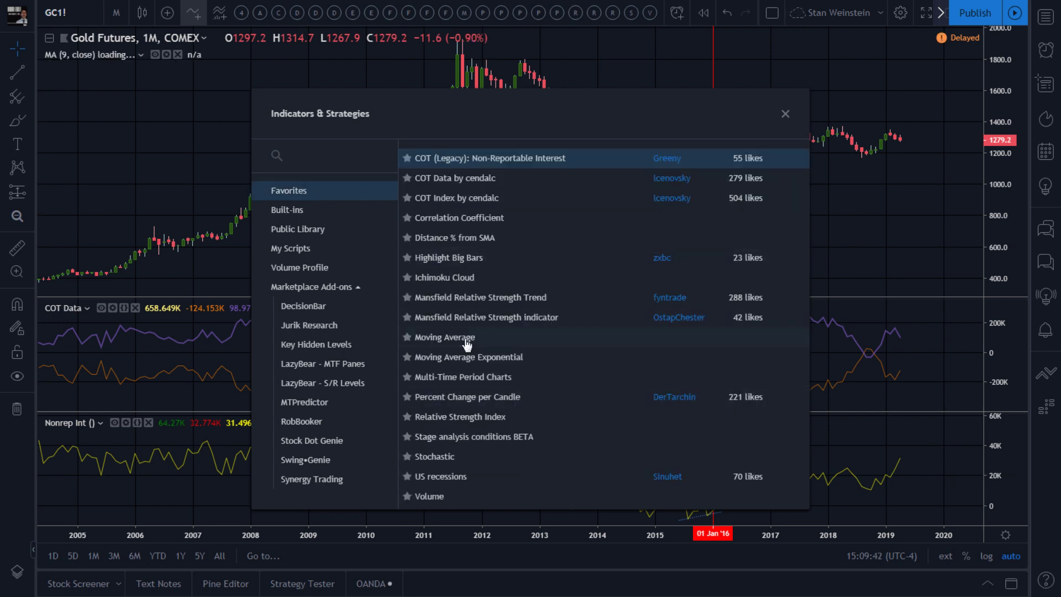
{"action": "left_click", "coordinate": [786, 114]}
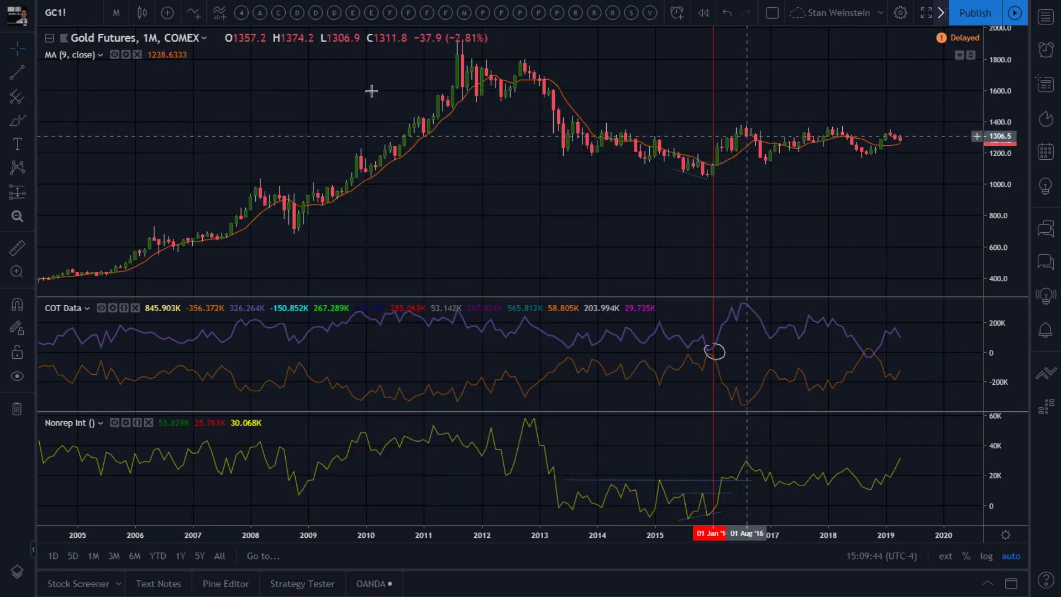
Step: Set the moving average's length to 12
{"action": "left_click", "coordinate": [128, 55]}
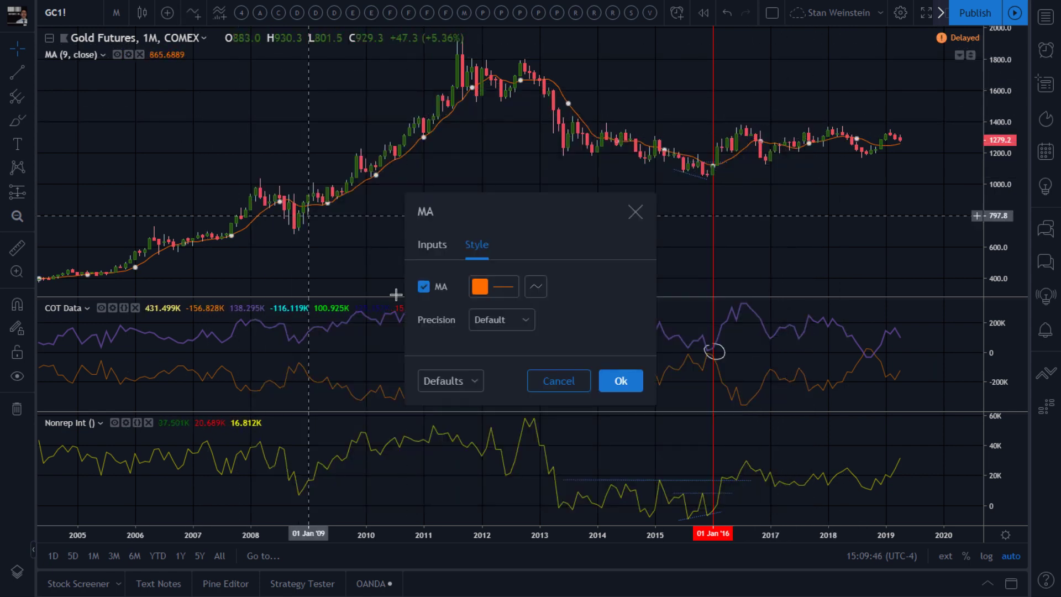
{"action": "left_click", "coordinate": [431, 246]}
{"action": "left_click", "coordinate": [480, 290]}
{"action": "double_click", "coordinate": [476, 288]}
{"action": "type", "text": "12"}
{"action": "left_click", "coordinate": [622, 407]}
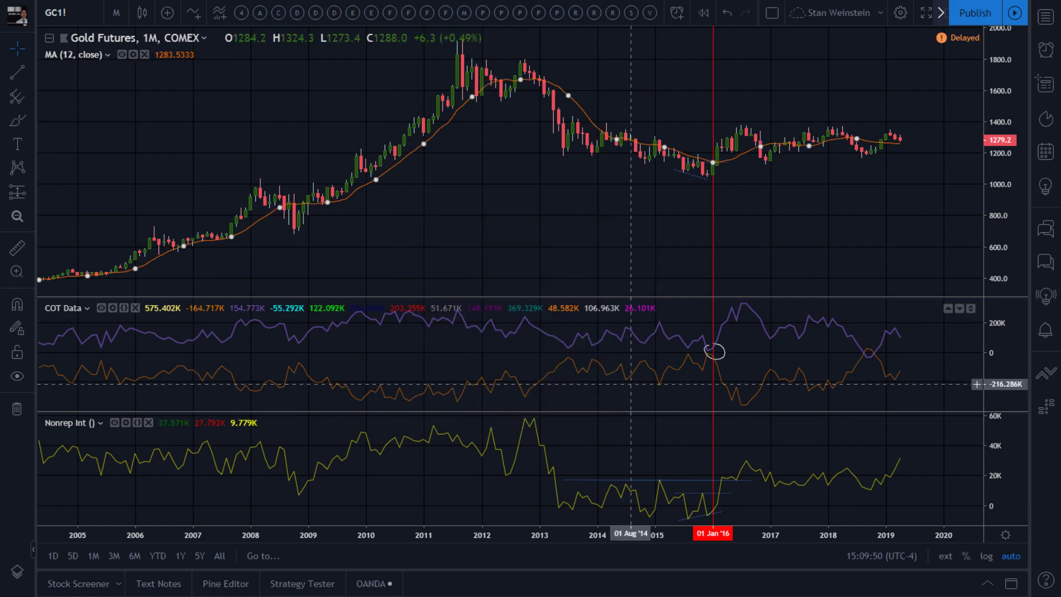
Step: Draw a horizontal trend line at about 29.9K in the Nonrep Int pane, from May 2016 to mid-2019
{"action": "scroll", "coordinate": [697, 228], "scroll_direction": "up", "scroll_amount": 1}
{"action": "scroll", "coordinate": [695, 228], "scroll_direction": "up", "scroll_amount": 1}
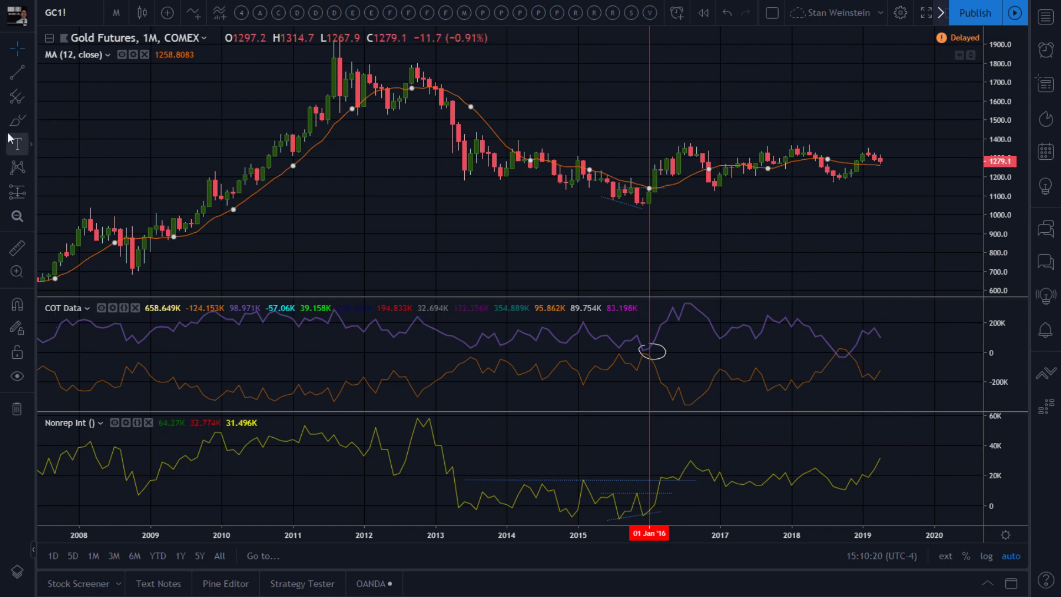
{"action": "left_click", "coordinate": [17, 72]}
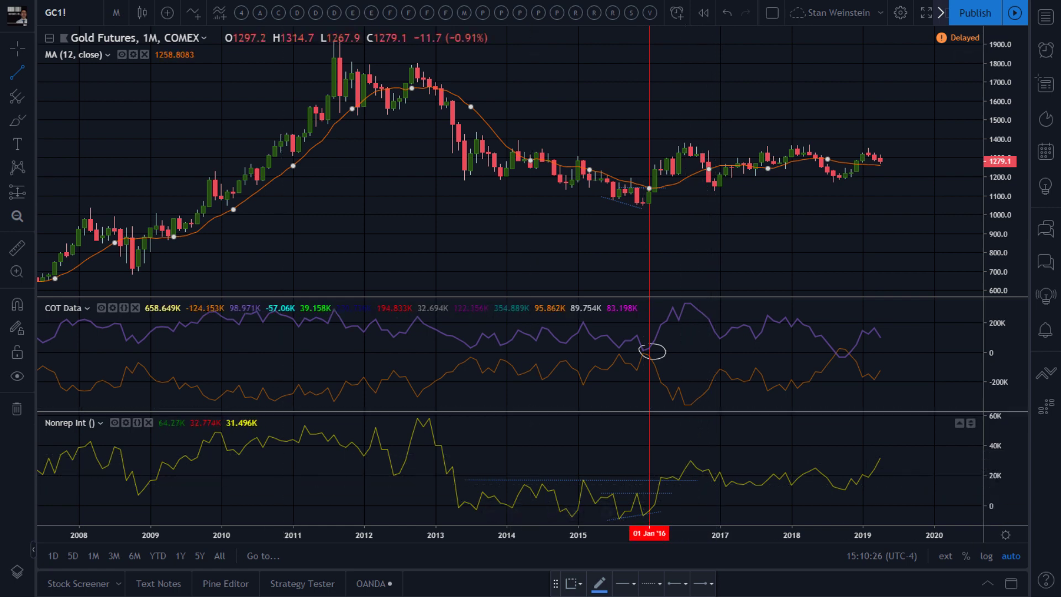
{"action": "left_click", "coordinate": [31, 73]}
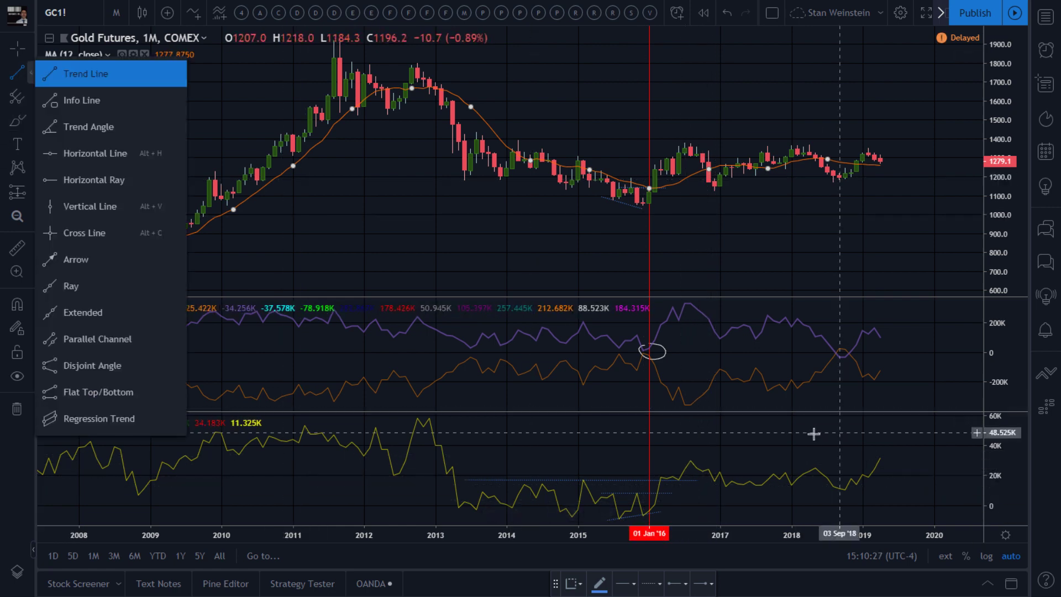
{"action": "left_click", "coordinate": [673, 460]}
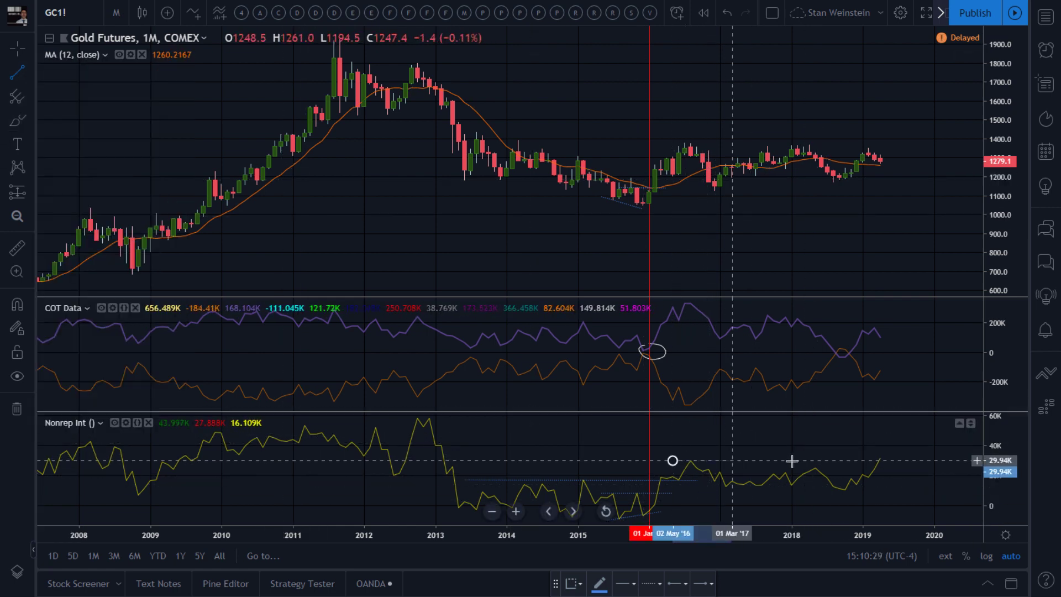
{"action": "left_click", "coordinate": [897, 460]}
Step: Draw a second horizontal trend line at about 24.6K in the Nonrep Int pane, from January 2017 to November 2019
{"action": "left_click", "coordinate": [14, 73]}
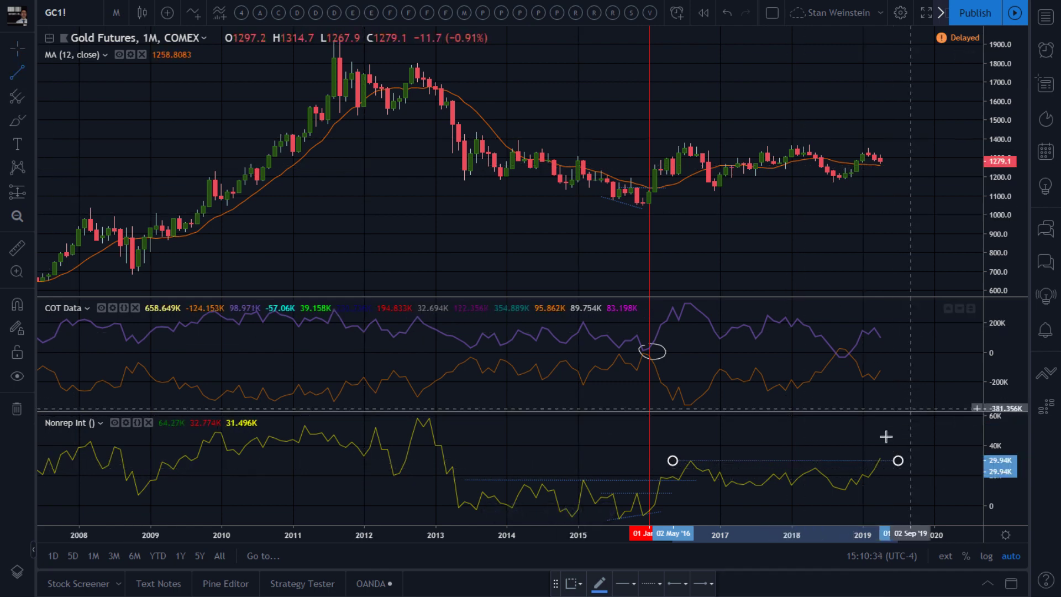
{"action": "left_click", "coordinate": [721, 469]}
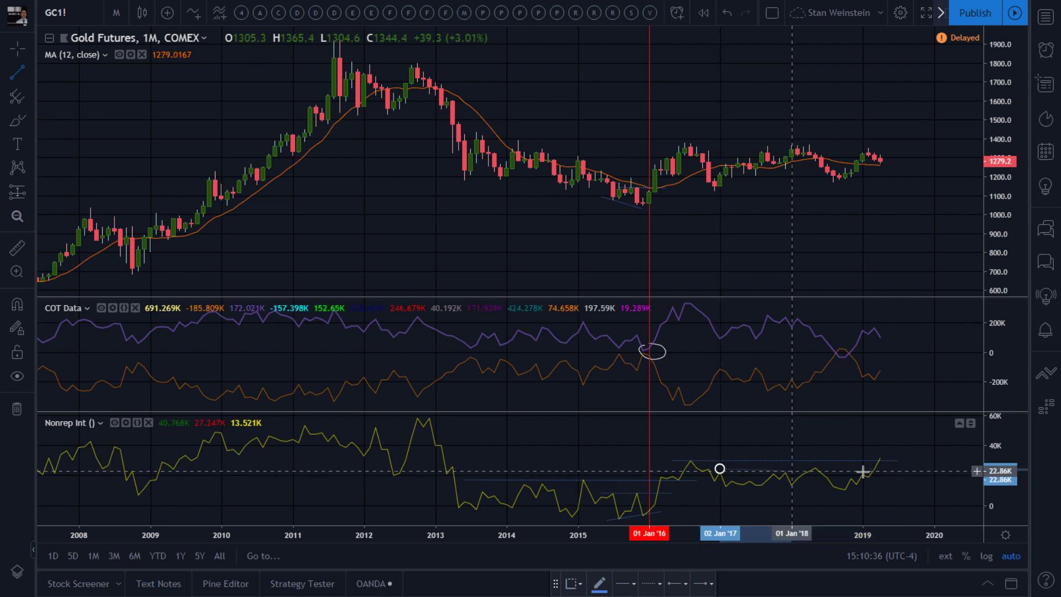
{"action": "left_click", "coordinate": [922, 469]}
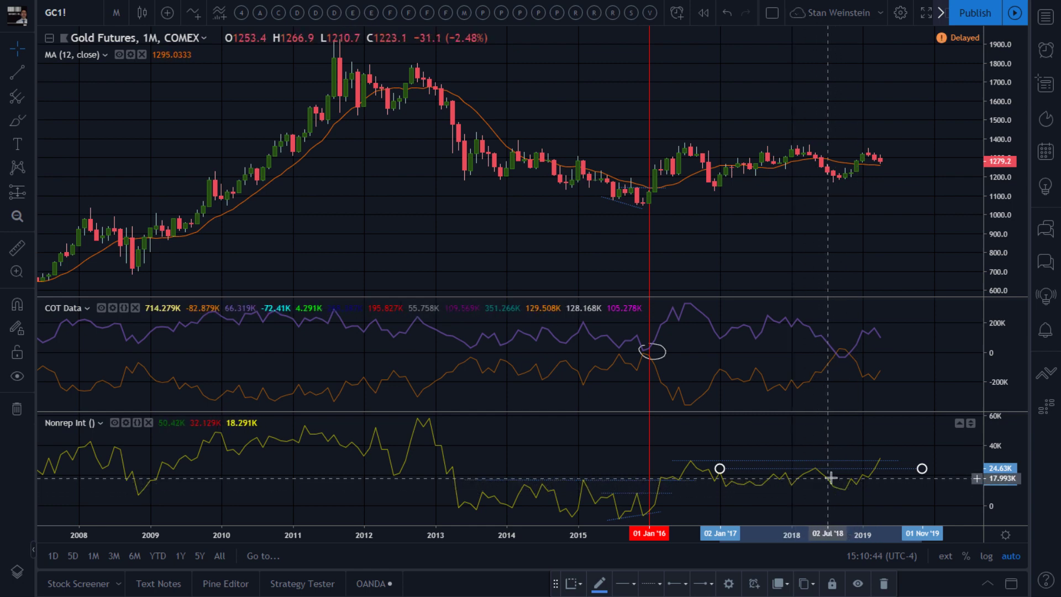
Step: Circle the mid-2013 to early-2016 lows and the 2019–2020 area above 40K in the Nonrep Int pane with the Brush
{"action": "left_click", "coordinate": [11, 126]}
{"action": "mouse_move", "coordinate": [641, 486]}
{"action": "left_mouse_down"}
{"action": "mouse_move", "coordinate": [535, 482]}
{"action": "mouse_move", "coordinate": [666, 504]}
{"action": "mouse_move", "coordinate": [588, 482]}
{"action": "left_mouse_up"}
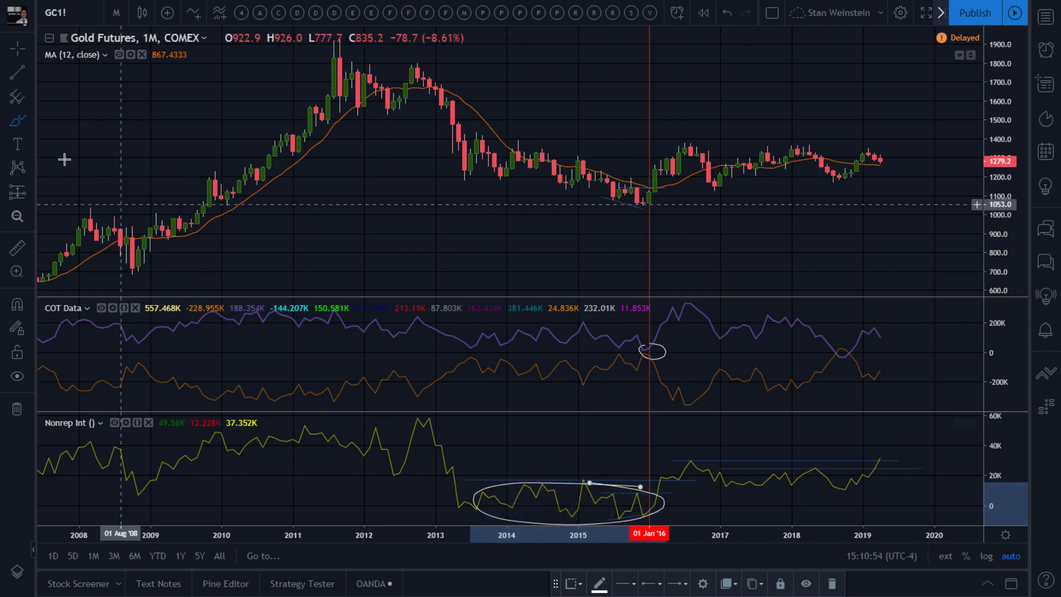
{"action": "left_click", "coordinate": [30, 120]}
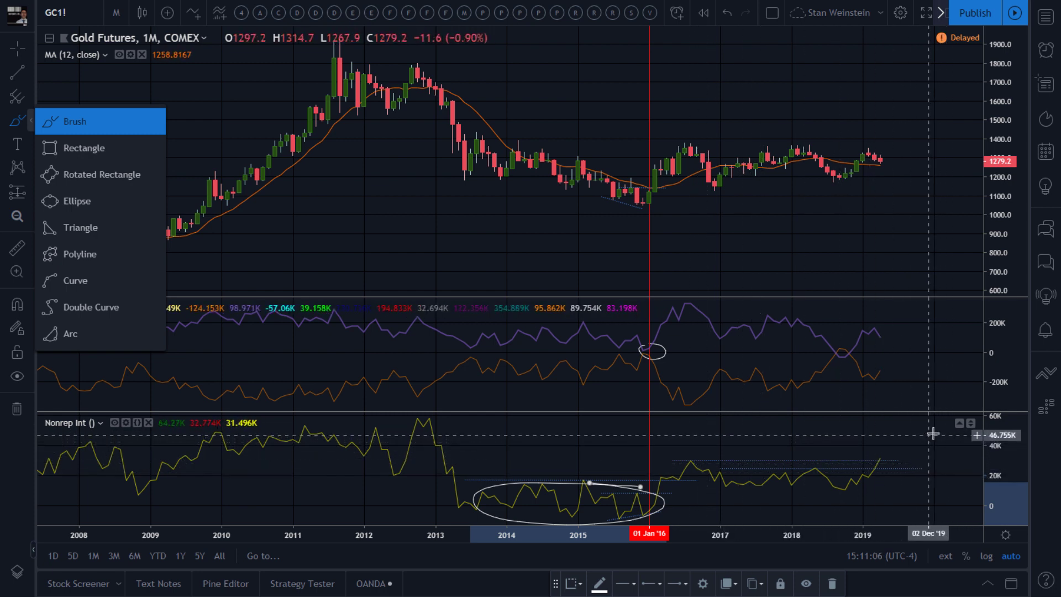
{"action": "mouse_move", "coordinate": [904, 425]}
{"action": "left_mouse_down"}
{"action": "mouse_move", "coordinate": [891, 446]}
{"action": "mouse_move", "coordinate": [954, 439]}
{"action": "mouse_move", "coordinate": [929, 431]}
{"action": "left_mouse_up"}
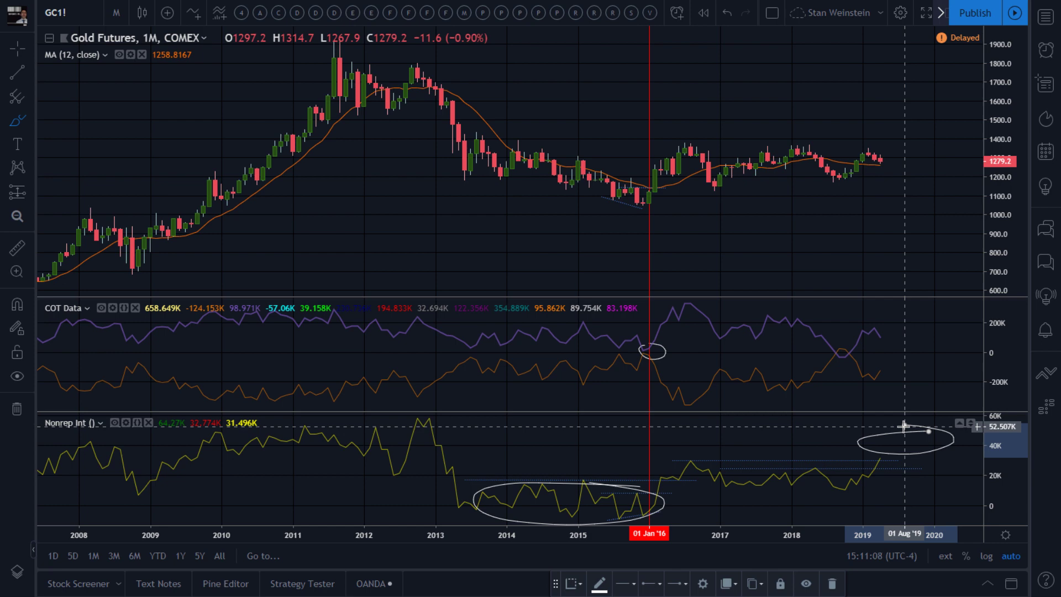
Step: Sketch Brush projections in the COT Data pane, curving the purple line upward and turning the orange line downward after April 2019
{"action": "left_click", "coordinate": [29, 119]}
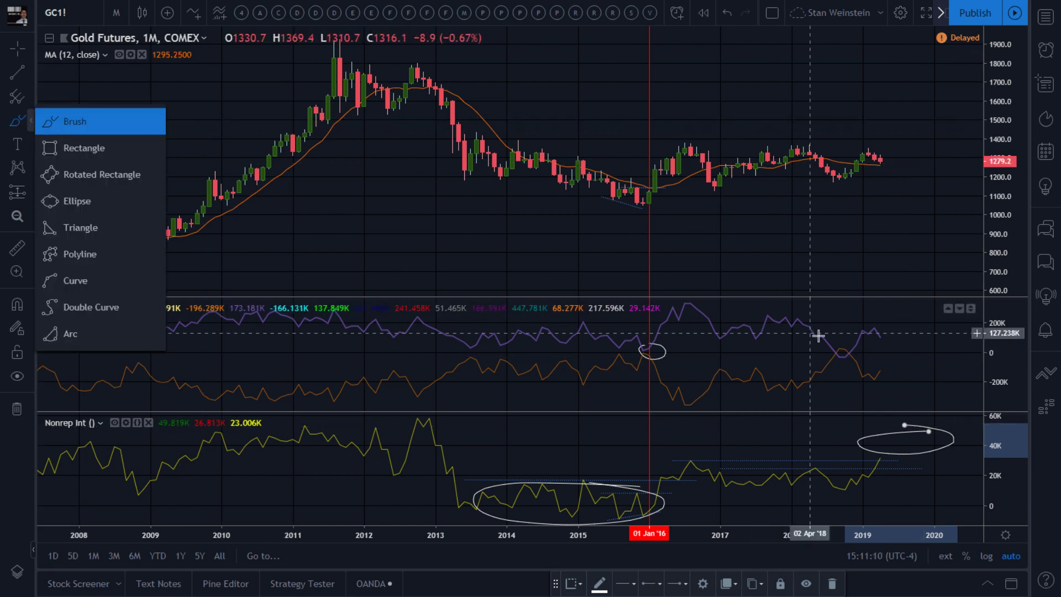
{"action": "left_click", "coordinate": [882, 342]}
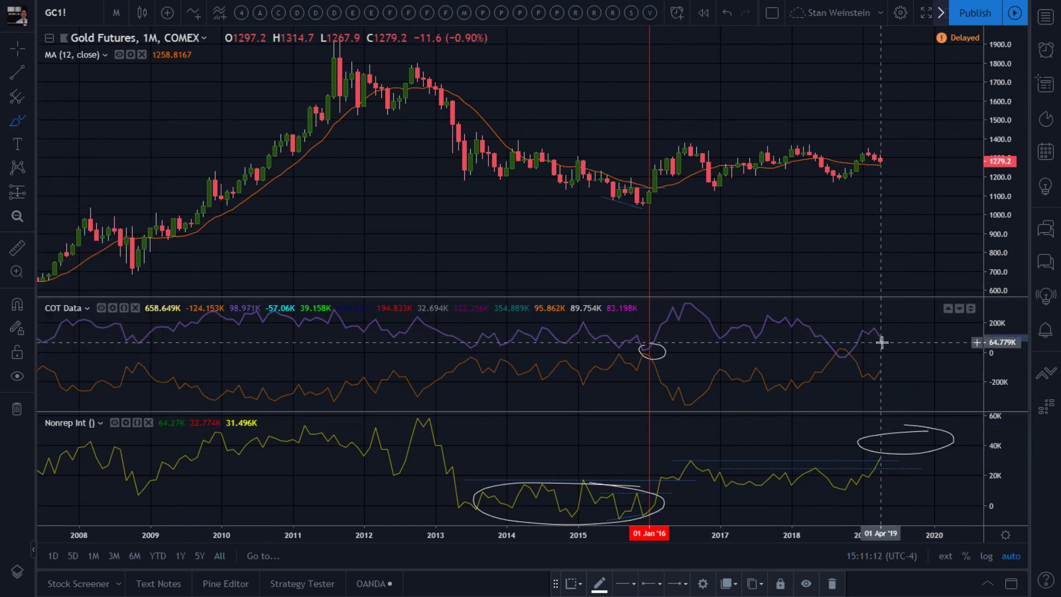
{"action": "left_click_drag", "start_coordinate": [889, 343], "coordinate": [910, 320]}
{"action": "mouse_move", "coordinate": [876, 377]}
{"action": "left_mouse_down"}
{"action": "mouse_move", "coordinate": [890, 355]}
{"action": "mouse_move", "coordinate": [929, 384]}
{"action": "left_mouse_up"}
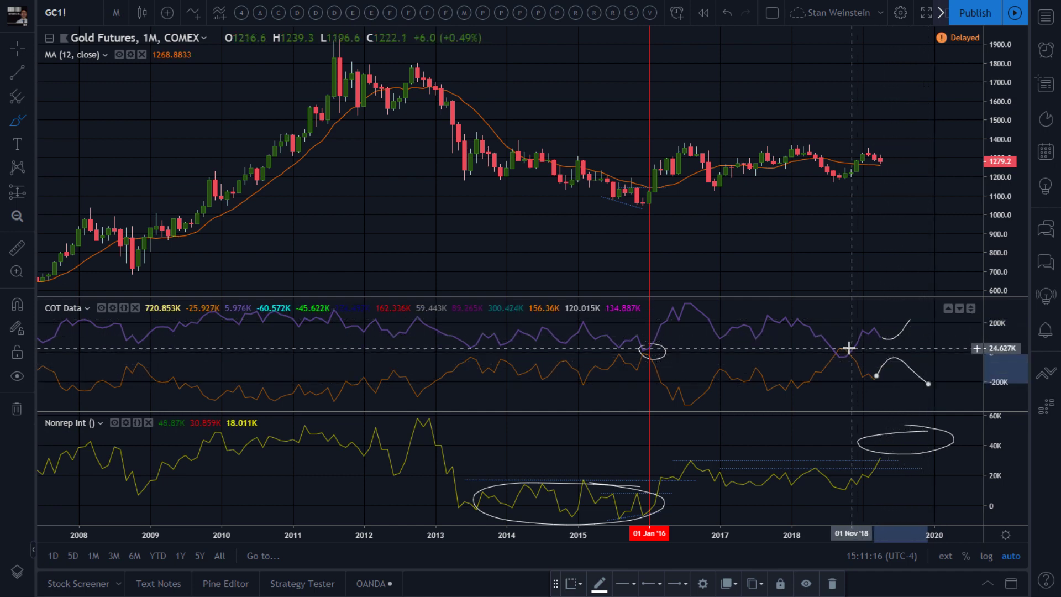
Step: Circle the 2018 COT crossover and price low, and mark September 2018 with vertical lines in the COT Data and price panes
{"action": "mouse_move", "coordinate": [842, 343]}
{"action": "left_mouse_down"}
{"action": "mouse_move", "coordinate": [828, 351]}
{"action": "mouse_move", "coordinate": [839, 342]}
{"action": "left_mouse_up"}
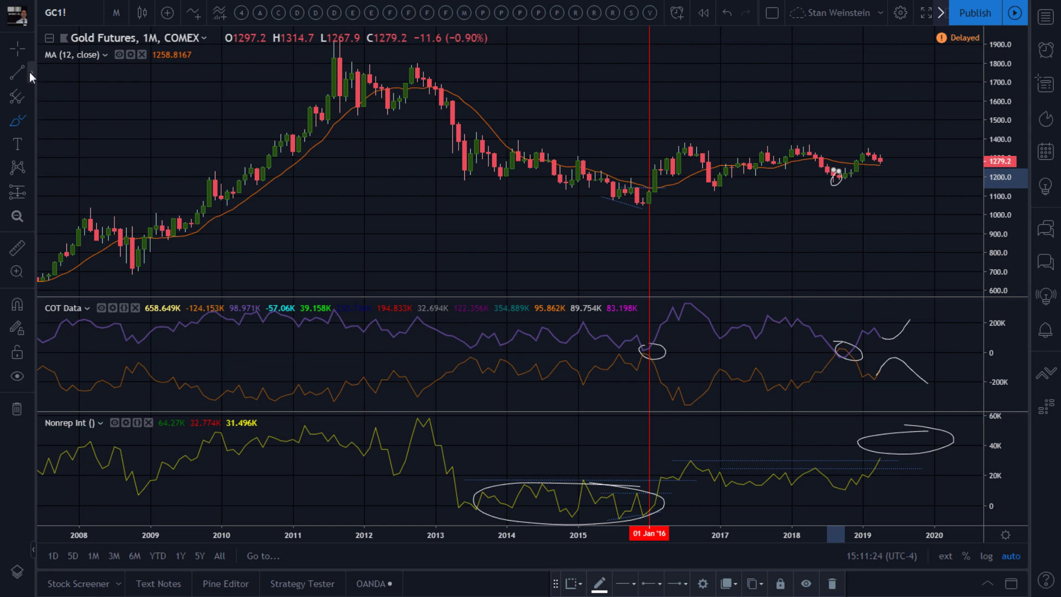
{"action": "left_click", "coordinate": [28, 71]}
{"action": "left_click", "coordinate": [99, 209]}
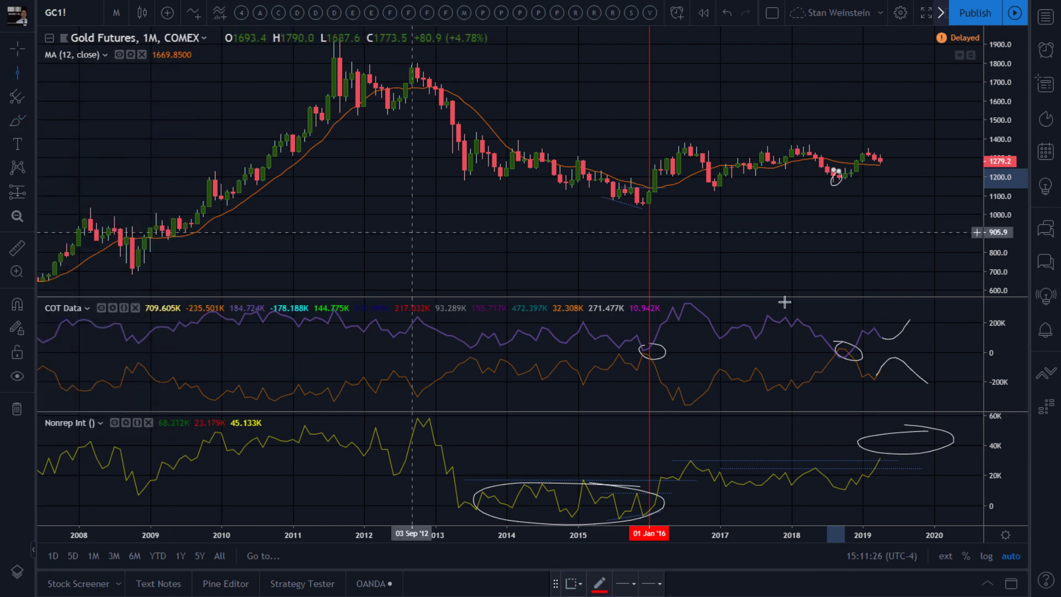
{"action": "left_click", "coordinate": [840, 354]}
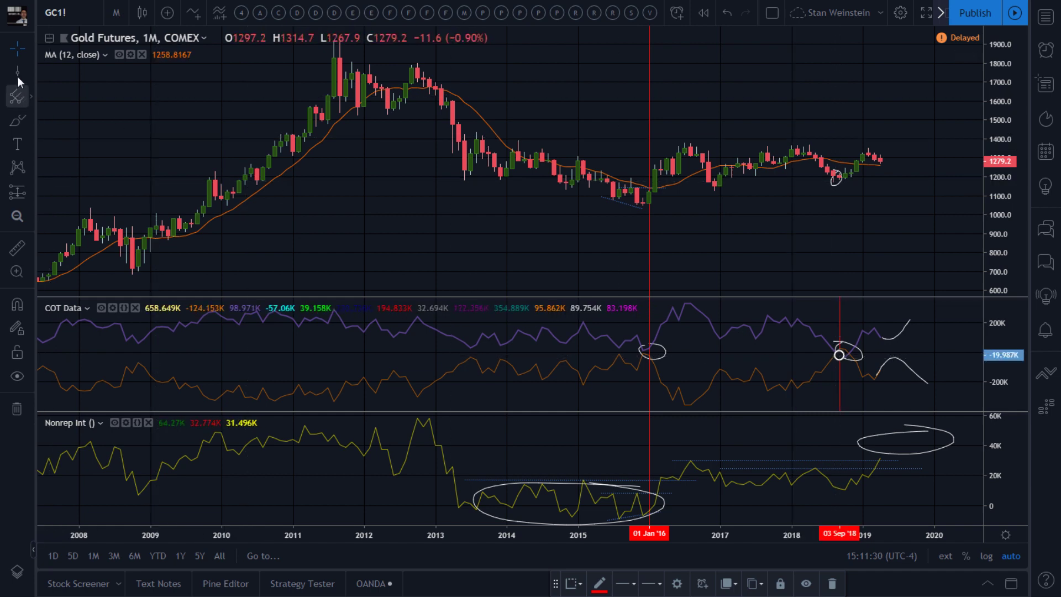
{"action": "left_click", "coordinate": [839, 237]}
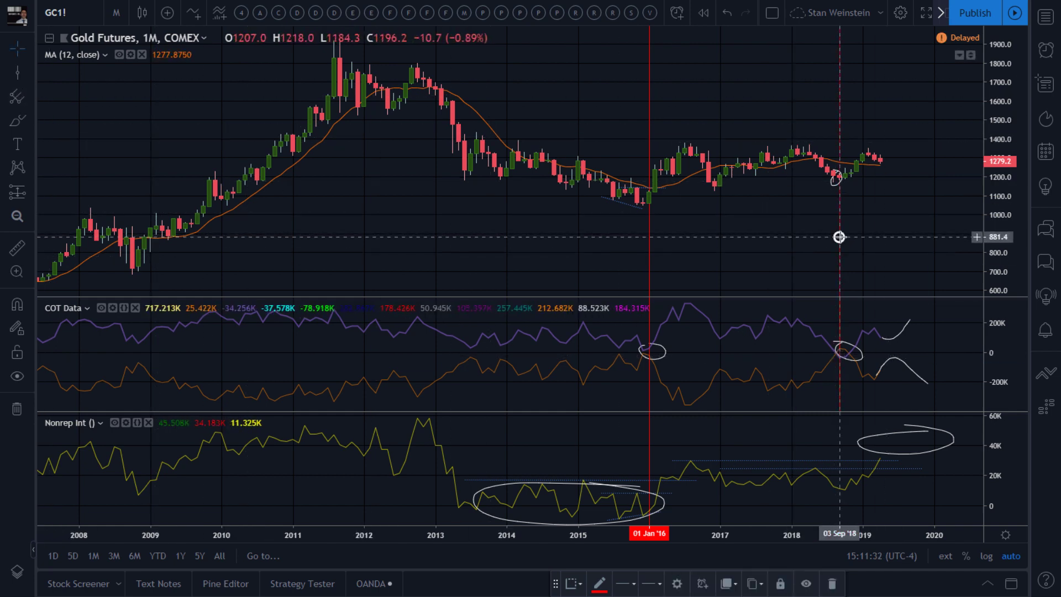
Step: Mark June 2019 with a vertical line in the COT Data pane and sketch an upward Brush projection from the last price candles
{"action": "left_click", "coordinate": [18, 72]}
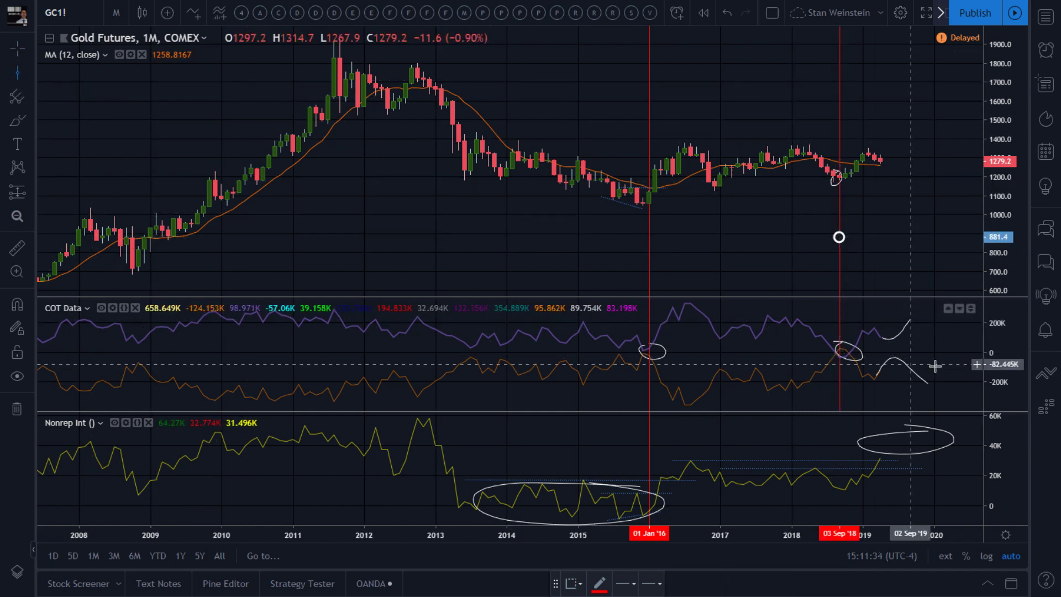
{"action": "left_click", "coordinate": [893, 363]}
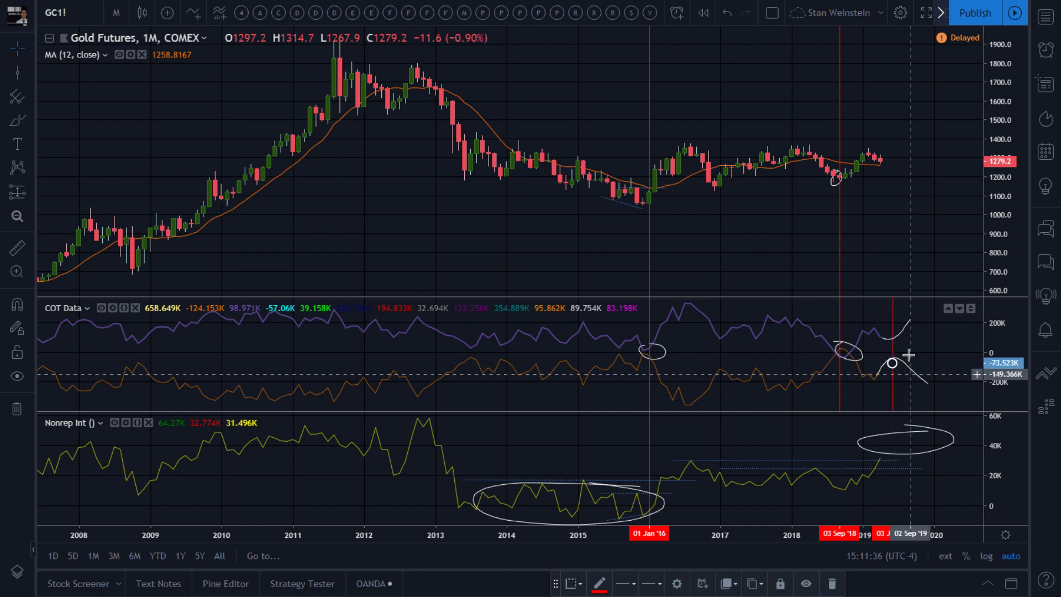
{"action": "left_click", "coordinate": [17, 121]}
{"action": "left_click_drag", "start_coordinate": [877, 161], "coordinate": [904, 149]}
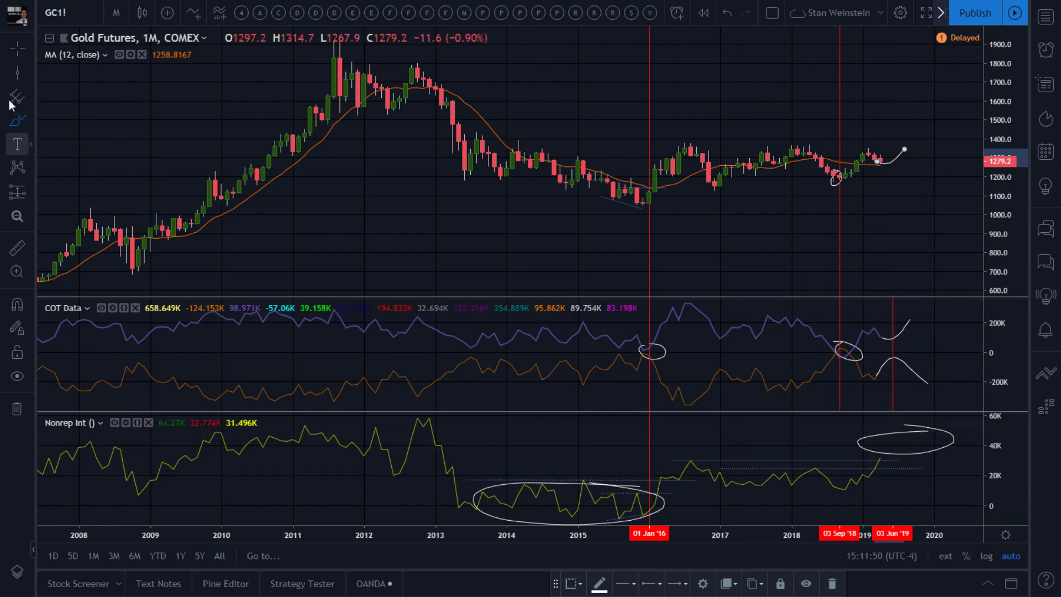
Step: Draw a horizontal trend line at about 20.5K in the Nonrep Int pane, from January 1997 to June 2002
{"action": "left_click", "coordinate": [28, 73]}
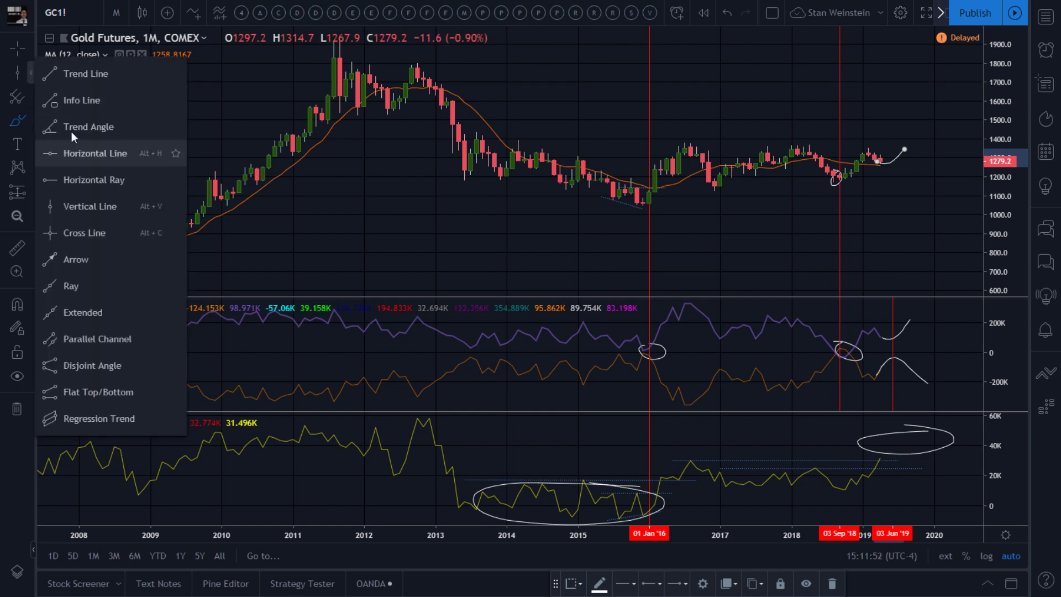
{"action": "left_click", "coordinate": [72, 77]}
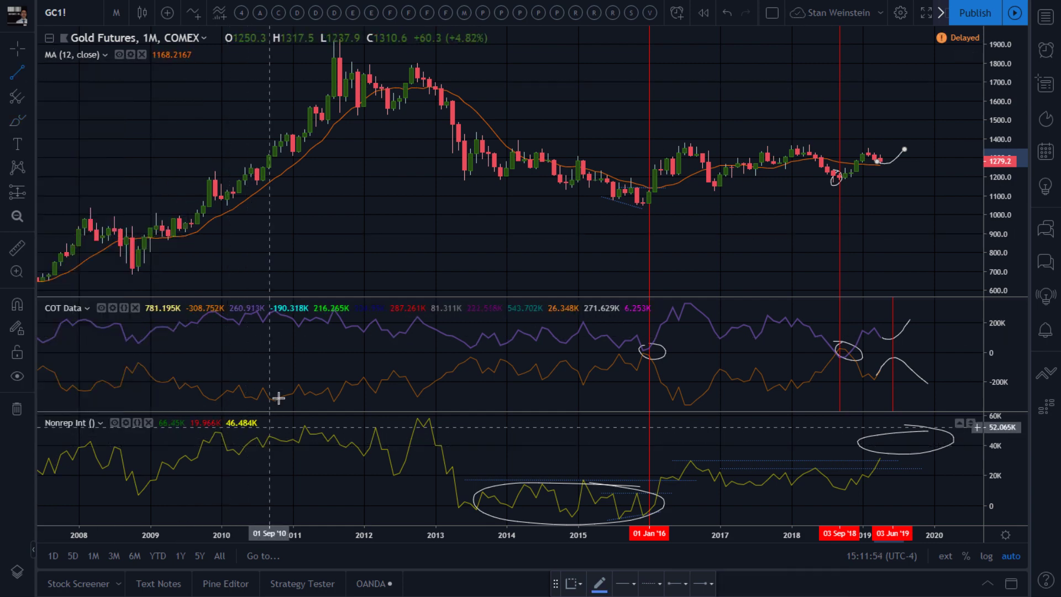
{"action": "scroll", "coordinate": [292, 447], "scroll_direction": "down", "scroll_amount": 2}
{"action": "scroll", "coordinate": [296, 483], "scroll_direction": "down", "scroll_amount": 1}
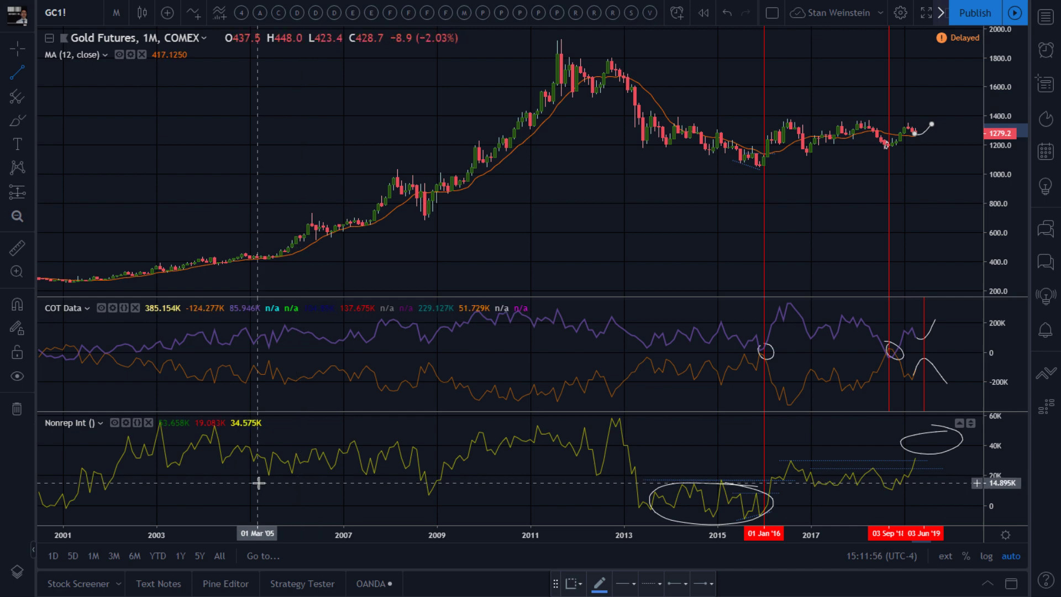
{"action": "scroll", "coordinate": [257, 484], "scroll_direction": "down", "scroll_amount": 1}
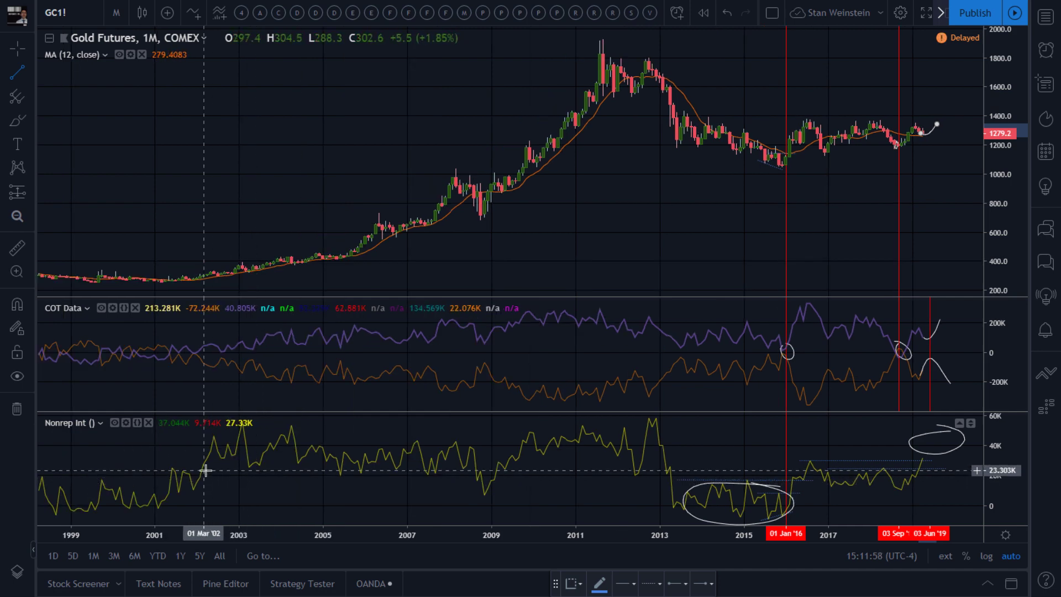
{"action": "scroll", "coordinate": [210, 470], "scroll_direction": "down", "scroll_amount": 1}
{"action": "scroll", "coordinate": [220, 457], "scroll_direction": "up", "scroll_amount": 1}
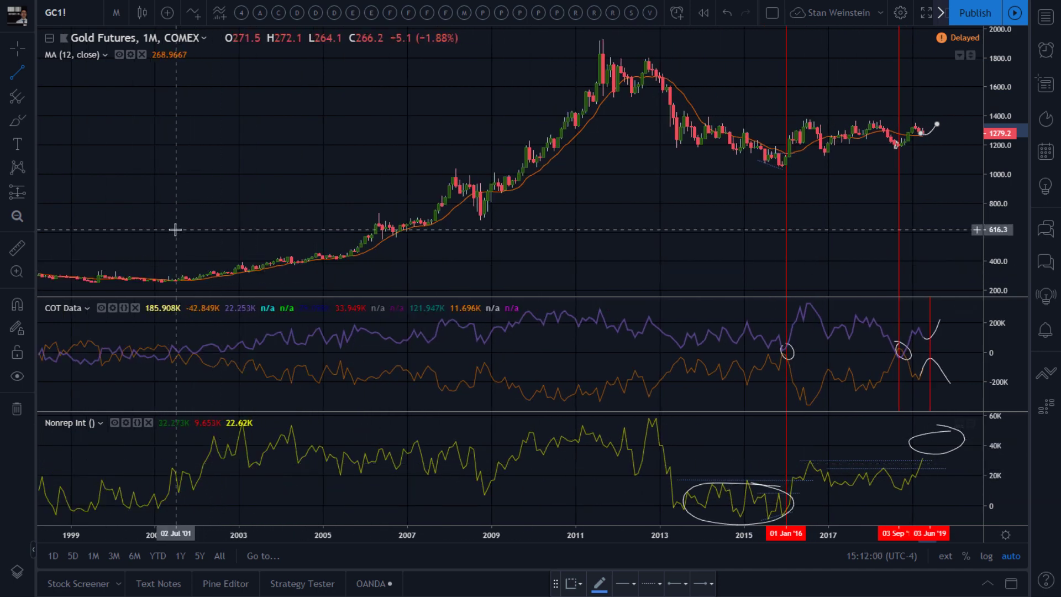
{"action": "left_click_drag", "start_coordinate": [103, 190], "coordinate": [383, 190]}
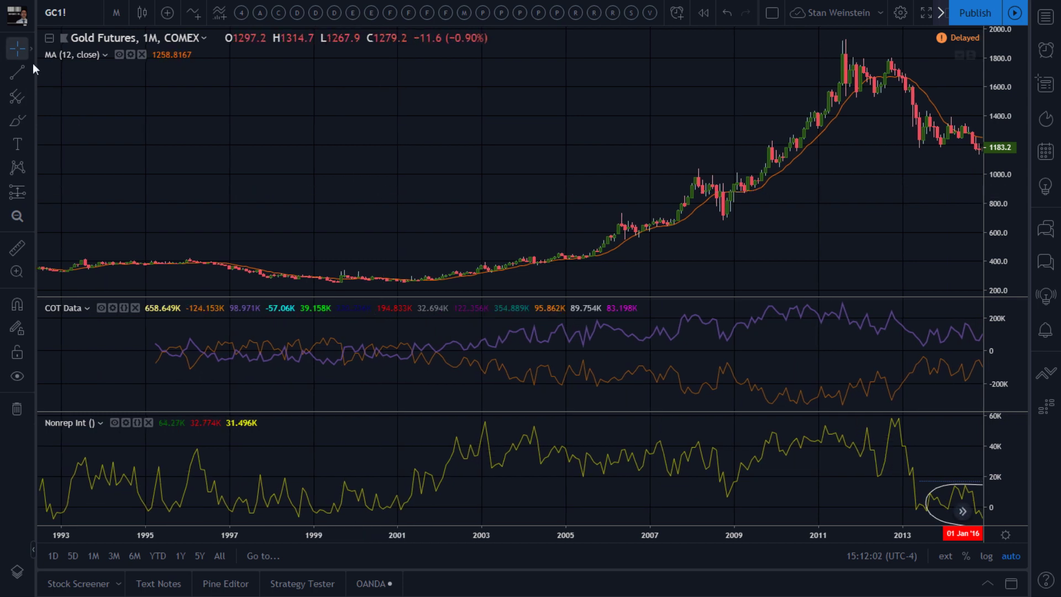
{"action": "key", "text": "alt+t"}
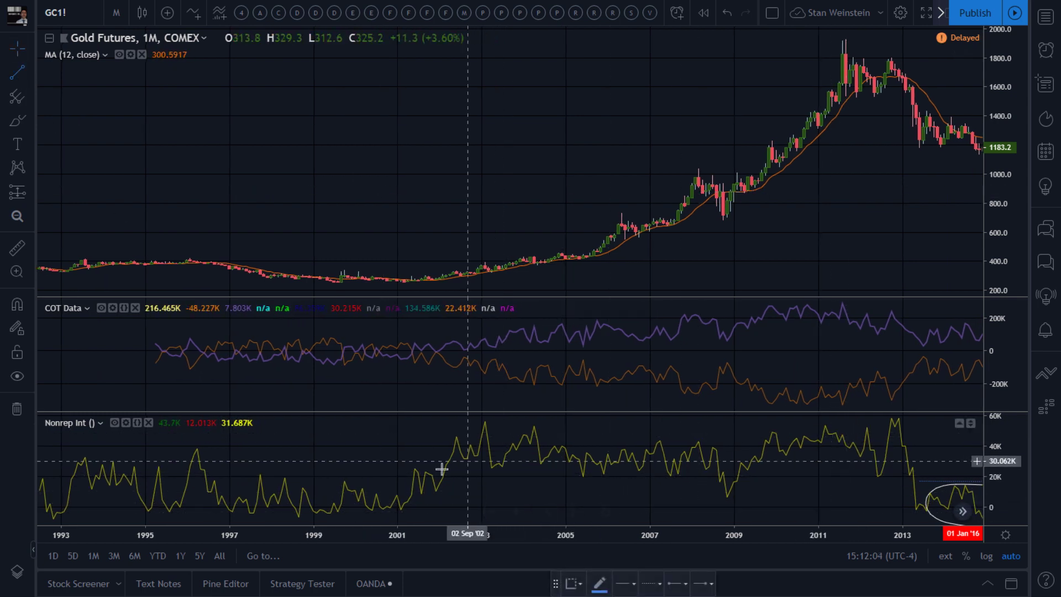
{"action": "left_click", "coordinate": [229, 475]}
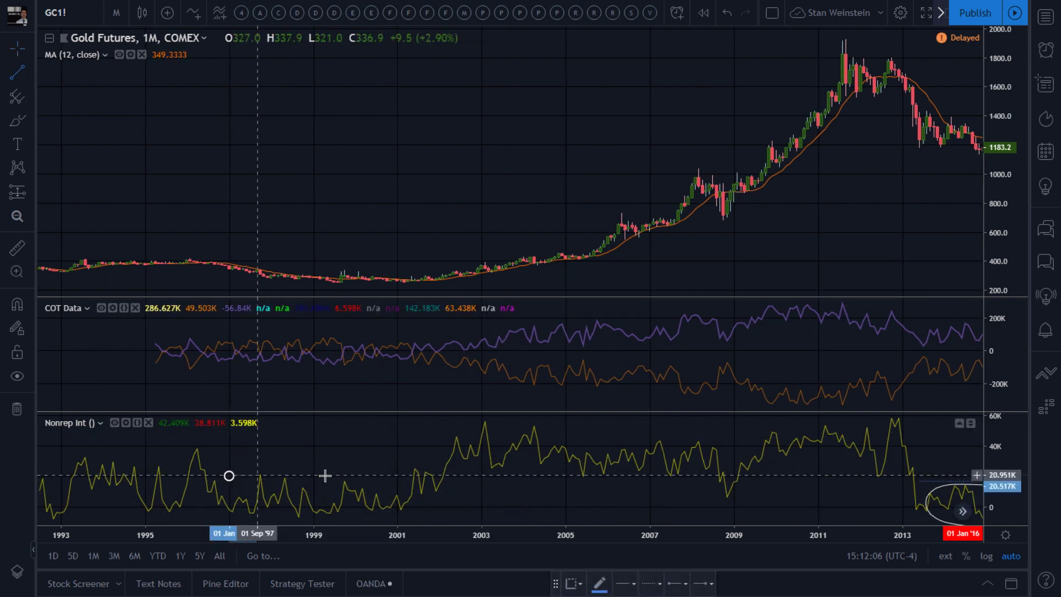
{"action": "left_click", "coordinate": [456, 475]}
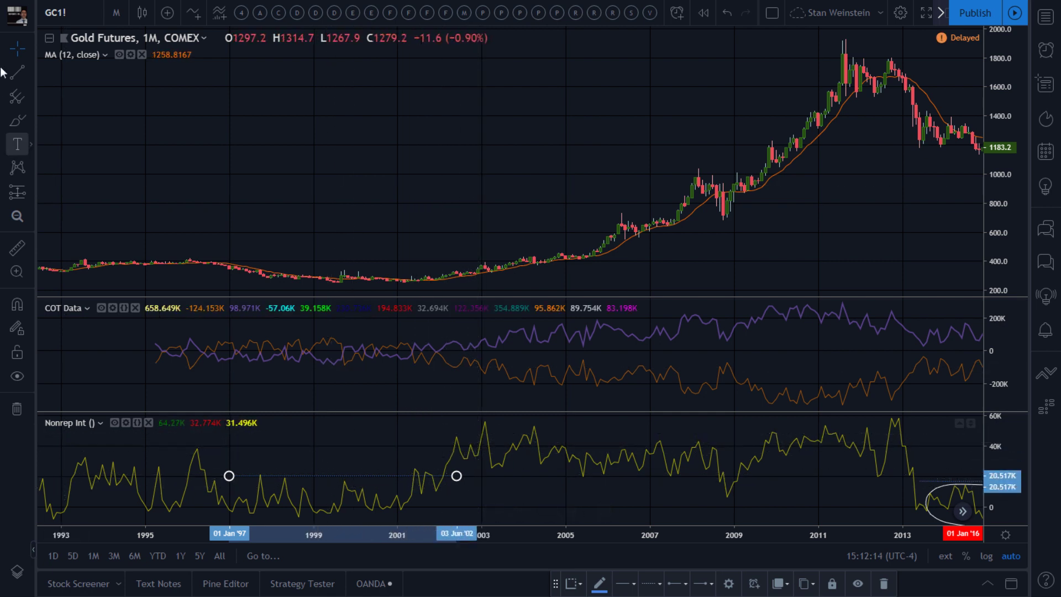
Step: Circle the elevated mid-2002 to 2008 stretch of the Nonrep Int line with the Brush
{"action": "left_click", "coordinate": [17, 120]}
{"action": "mouse_move", "coordinate": [458, 442]}
{"action": "left_mouse_down"}
{"action": "mouse_move", "coordinate": [526, 429]}
{"action": "mouse_move", "coordinate": [722, 452]}
{"action": "mouse_move", "coordinate": [549, 466]}
{"action": "mouse_move", "coordinate": [460, 442]}
{"action": "left_mouse_up"}
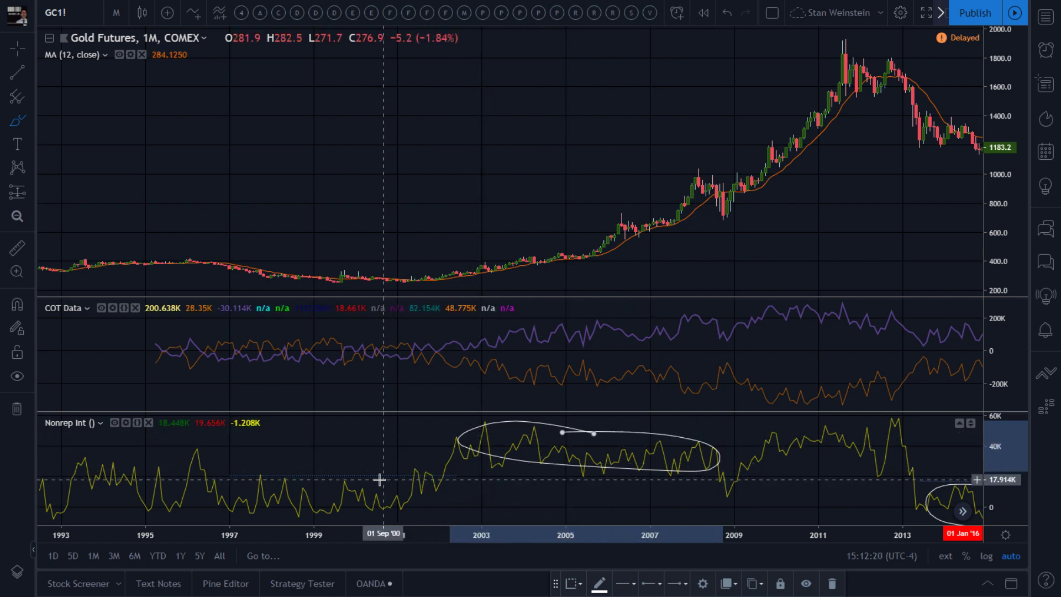
{"action": "left_click", "coordinate": [457, 477]}
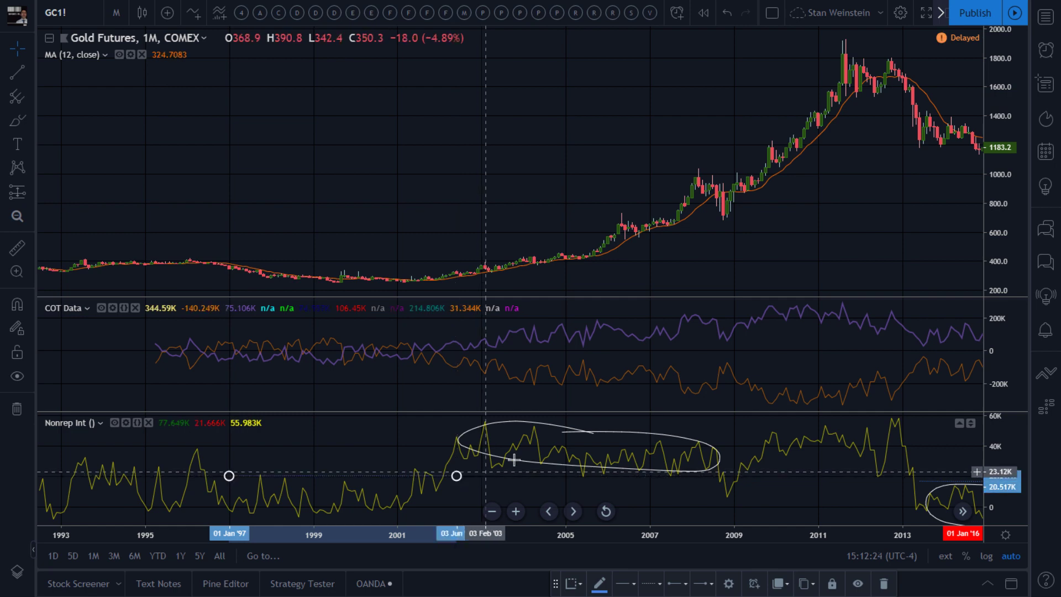
Step: Mark February 2002 with a vertical line in the COT Data pane
{"action": "left_click_drag", "start_coordinate": [467, 178], "coordinate": [680, 183]}
{"action": "scroll", "coordinate": [674, 182], "scroll_direction": "up", "scroll_amount": 5}
{"action": "left_click_drag", "start_coordinate": [383, 181], "coordinate": [640, 178]}
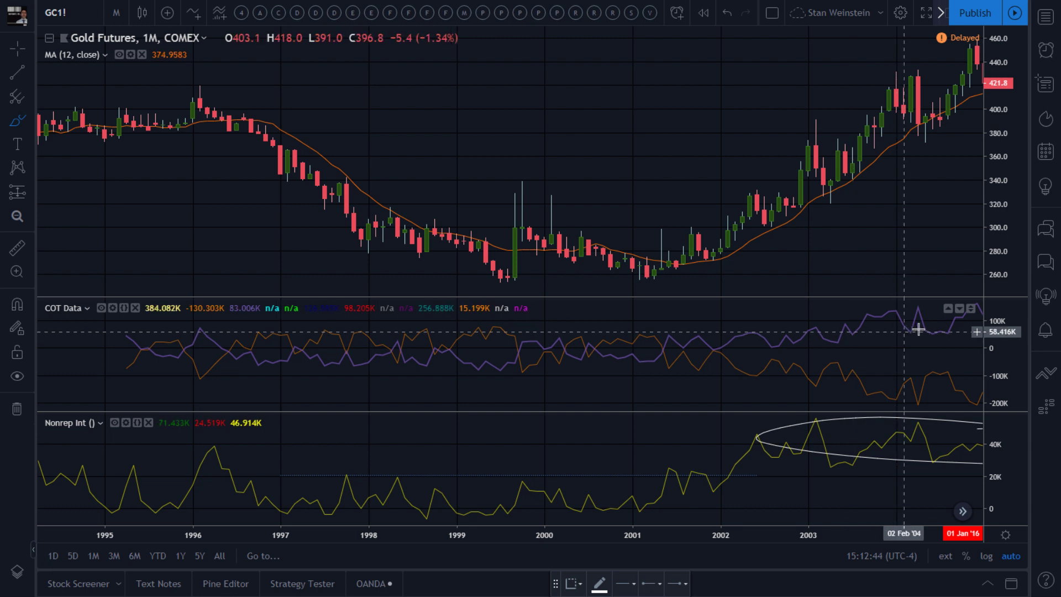
{"action": "left_click", "coordinate": [31, 75]}
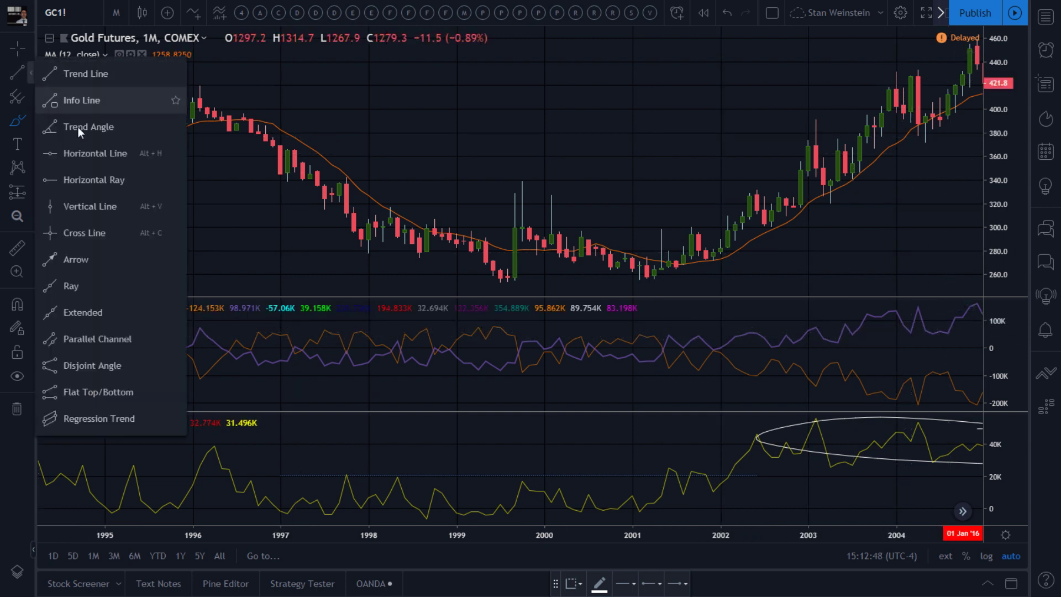
{"action": "left_click", "coordinate": [91, 205]}
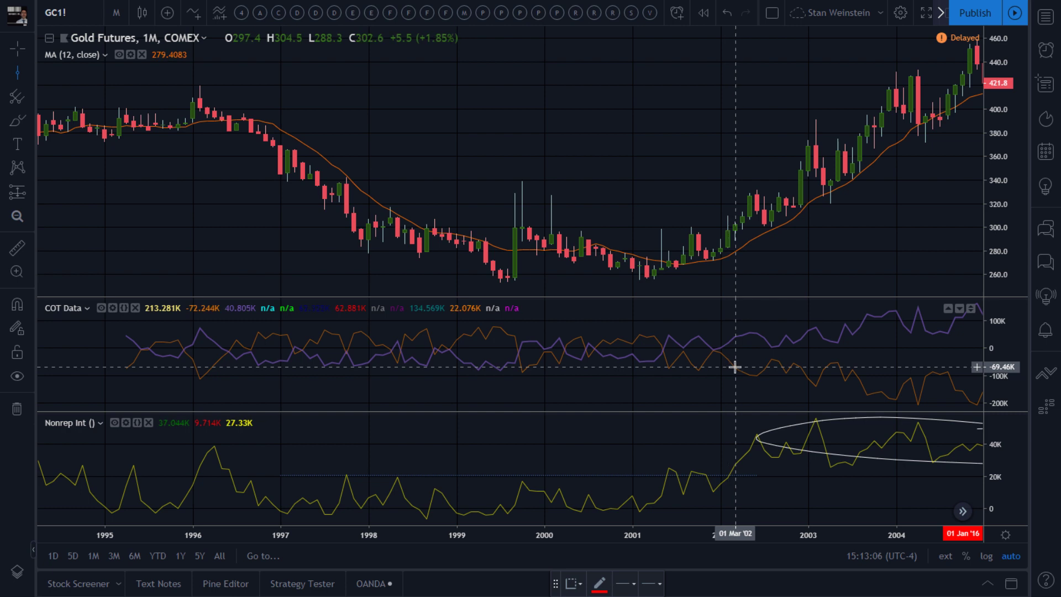
{"action": "left_click", "coordinate": [728, 367]}
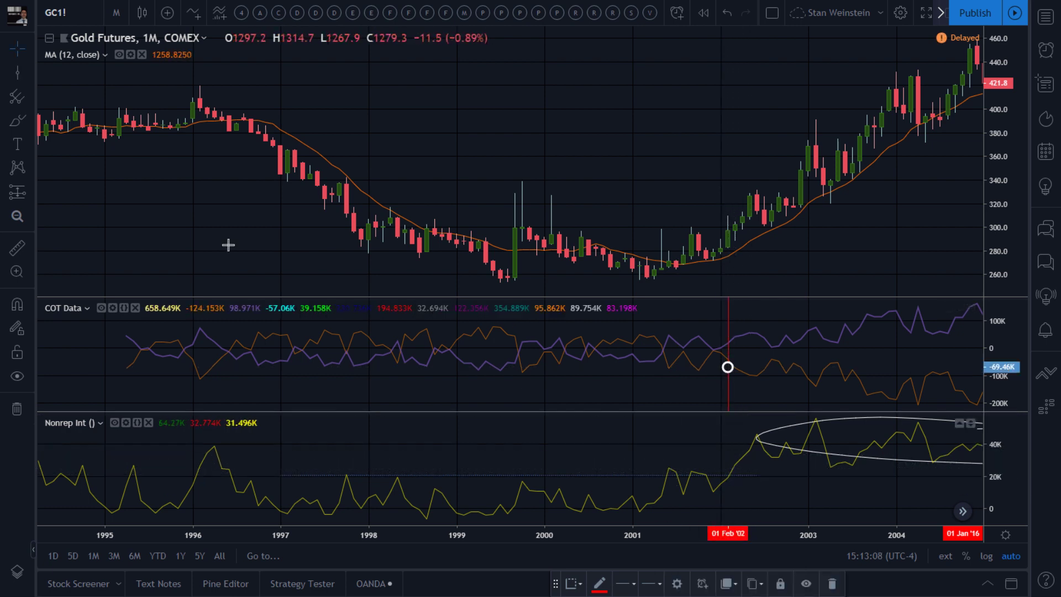
Step: Mark February 2002 with vertical lines in the Nonrep Int and price panes, and end the Nonrep Int trend line there at about 20.5K
{"action": "double_click", "coordinate": [728, 482]}
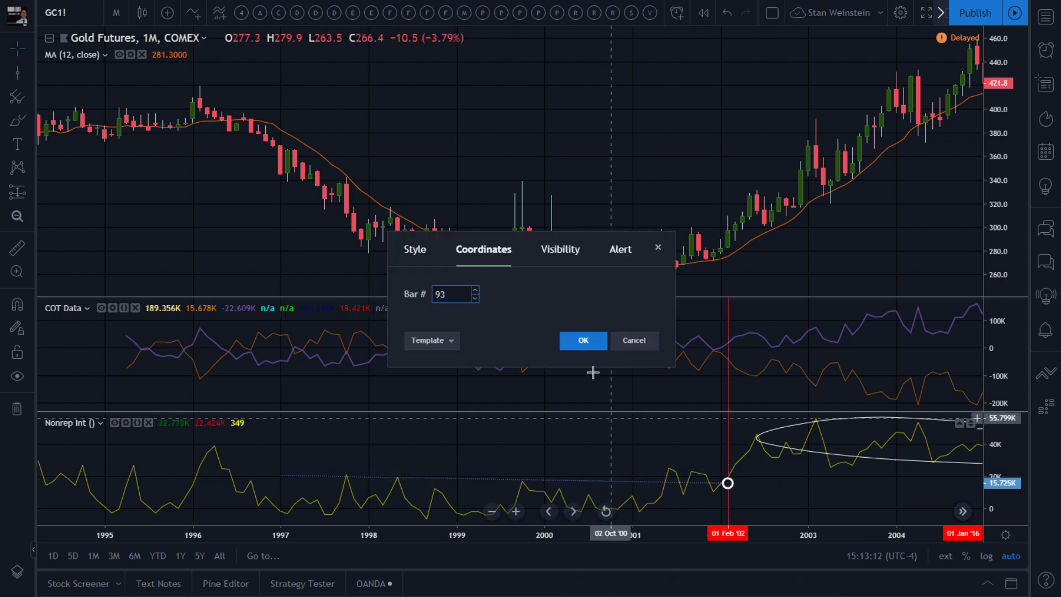
{"action": "left_click", "coordinate": [587, 341]}
{"action": "left_click", "coordinate": [728, 484]}
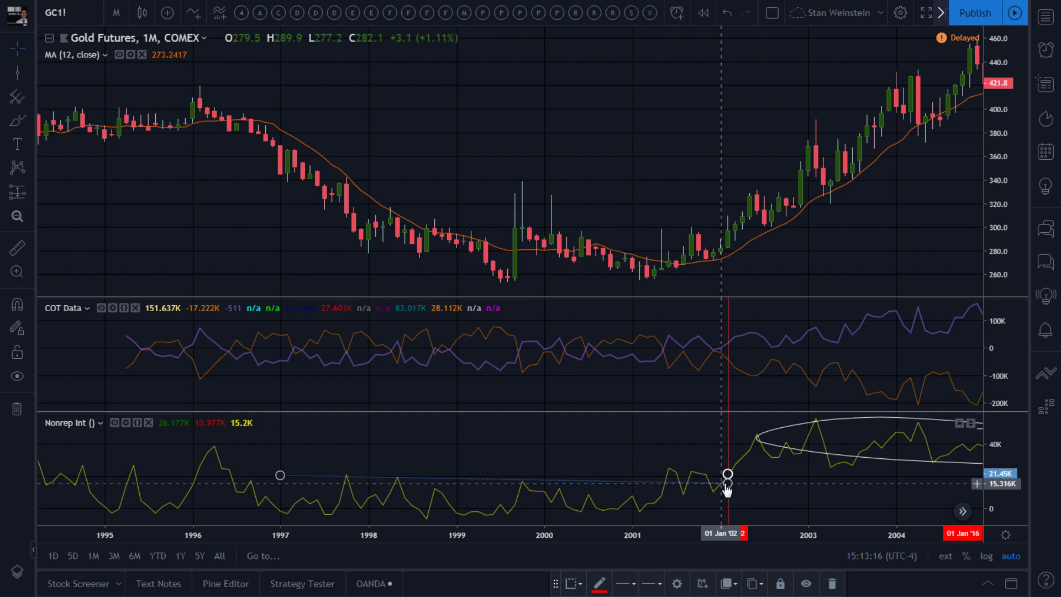
{"action": "left_click", "coordinate": [727, 475]}
{"action": "left_click_drag", "start_coordinate": [727, 474], "coordinate": [729, 476]}
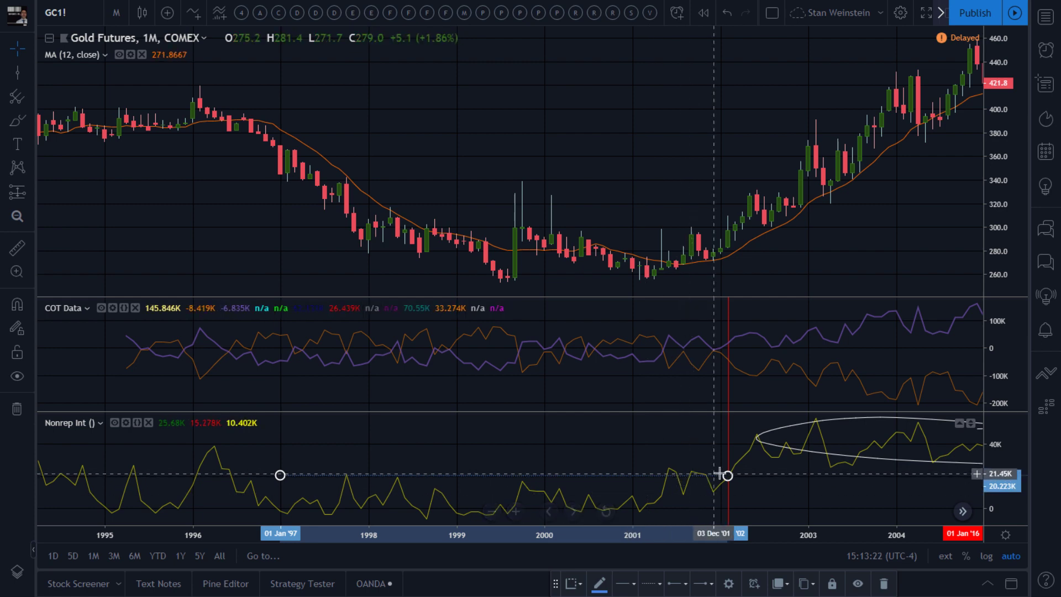
{"action": "left_click", "coordinate": [17, 72]}
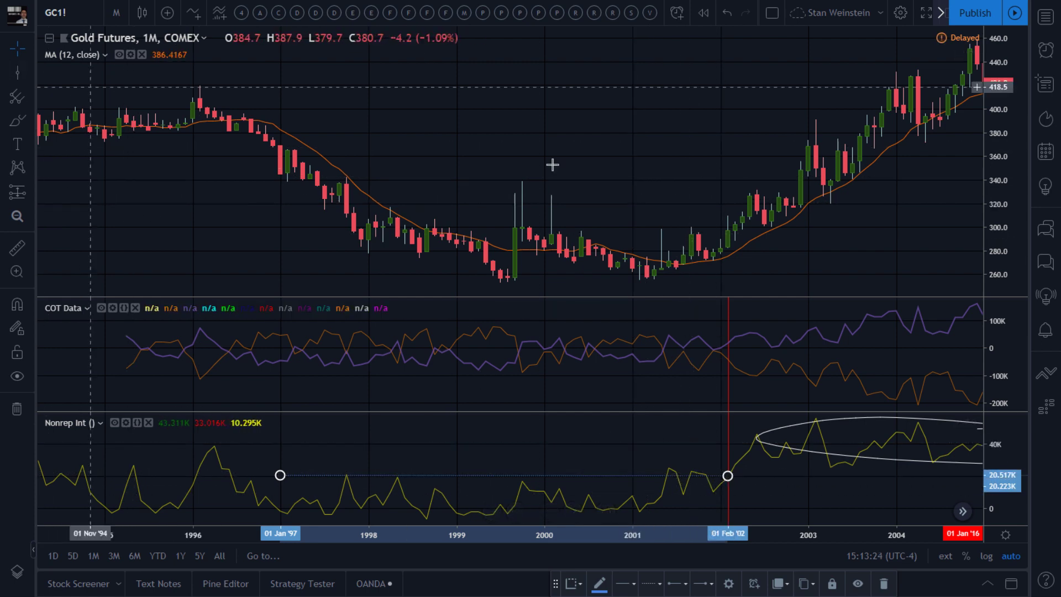
{"action": "left_click", "coordinate": [728, 267]}
Step: Draw a nearly horizontal resistance trend line at about 300 in the price pane, from July 1998 to July 2002
{"action": "left_click", "coordinate": [29, 75]}
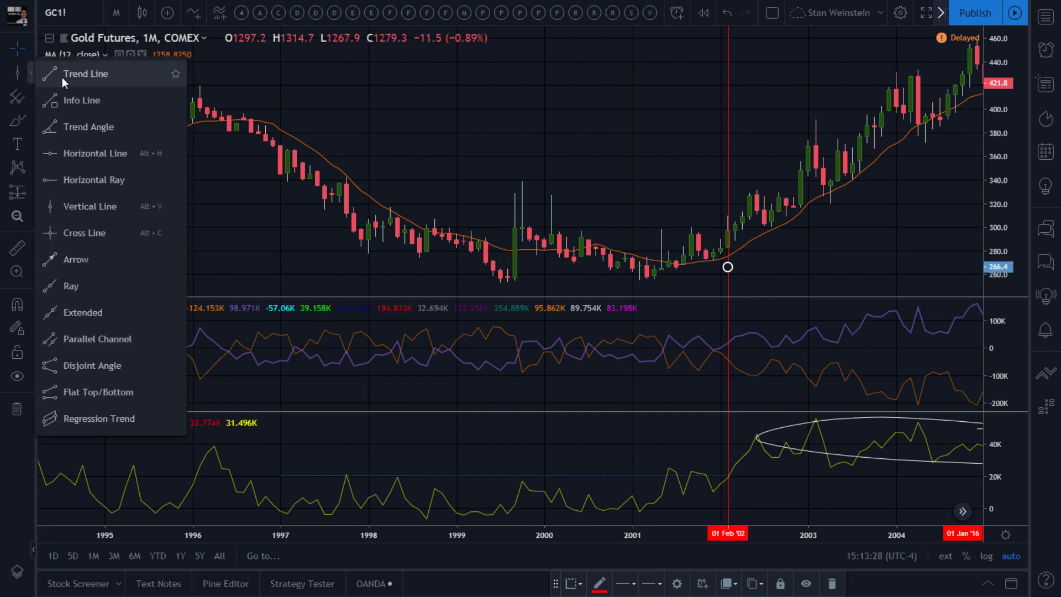
{"action": "left_click", "coordinate": [94, 82]}
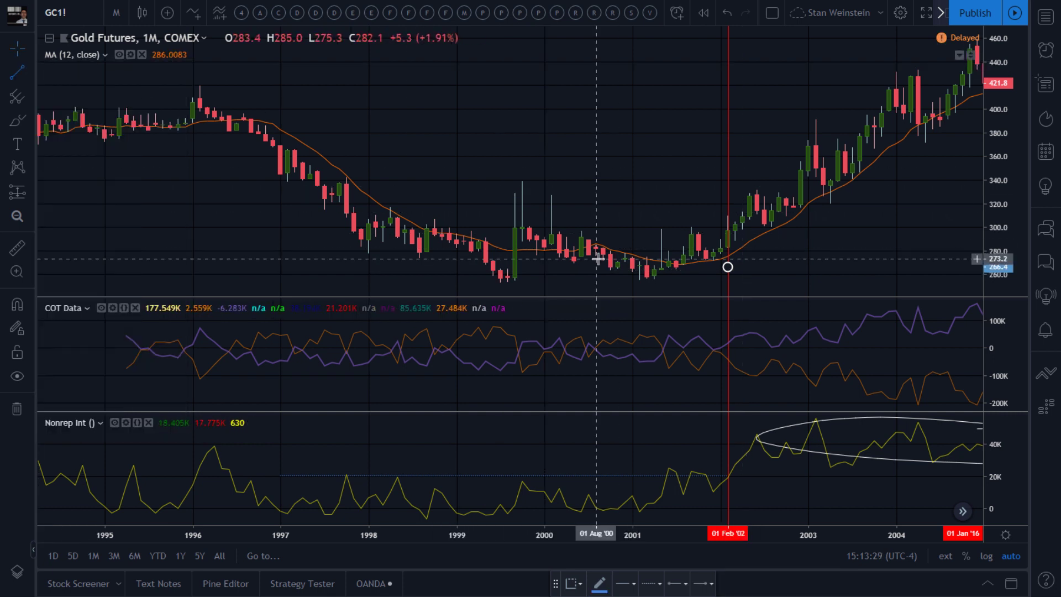
{"action": "left_click", "coordinate": [413, 227]}
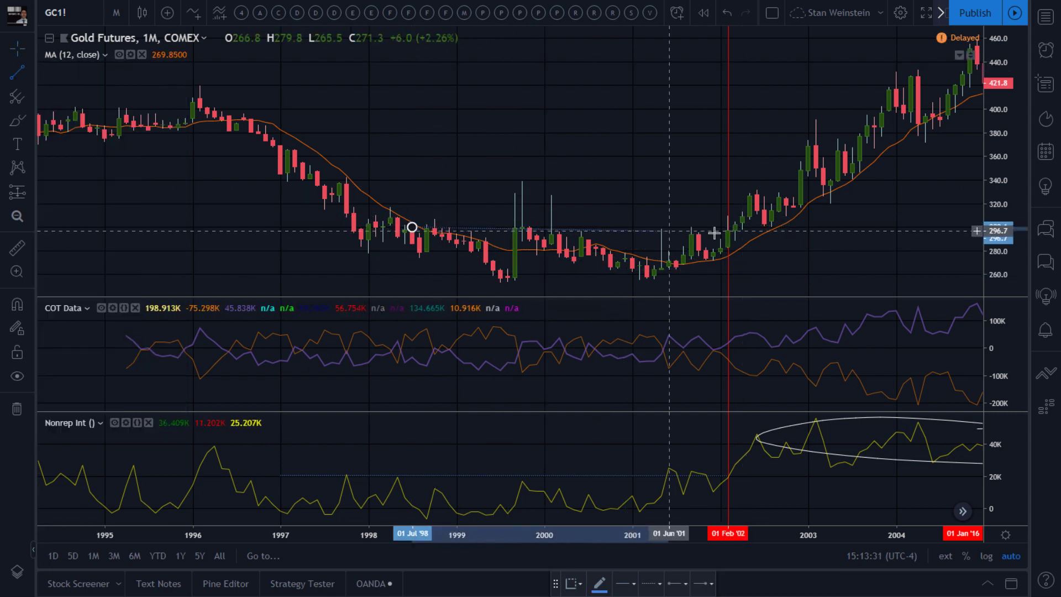
{"action": "left_click", "coordinate": [765, 229]}
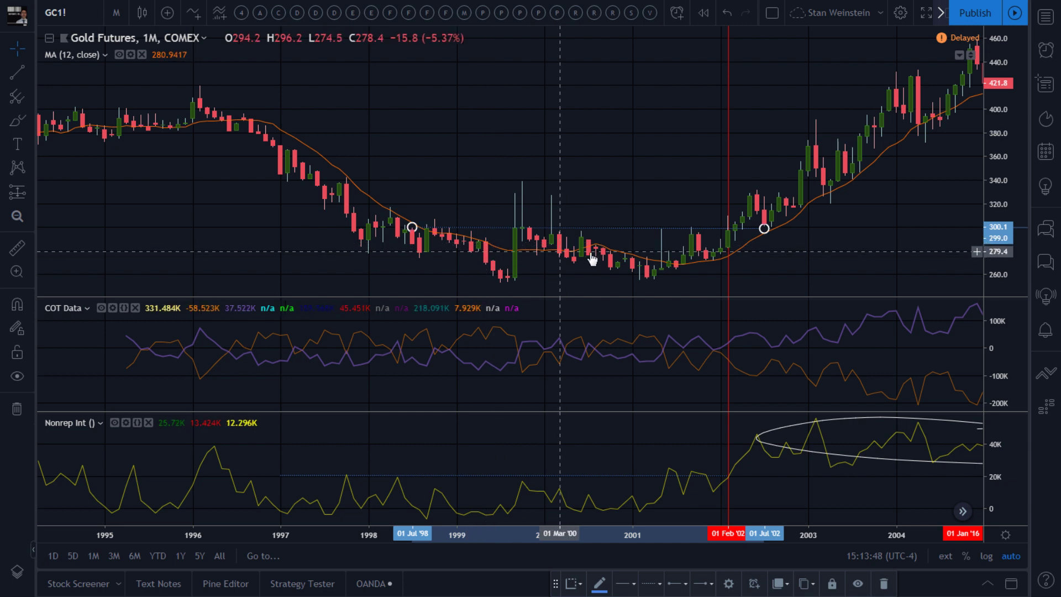
Step: Draw a support trend line under the price lows, from about 253 in July 1999 to about 256 in August 2001
{"action": "left_click", "coordinate": [17, 73]}
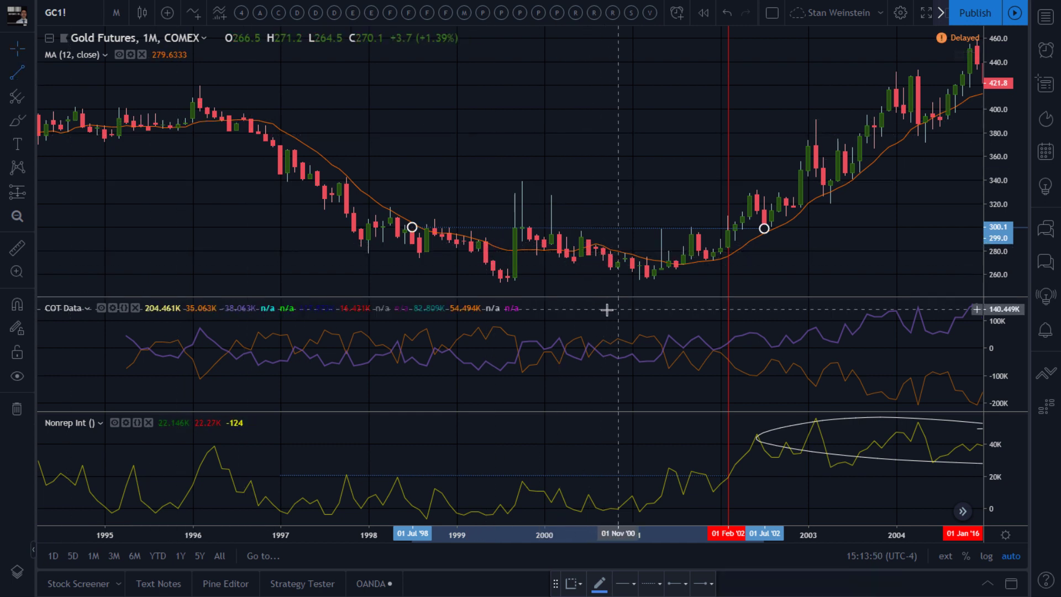
{"action": "left_click", "coordinate": [500, 283]}
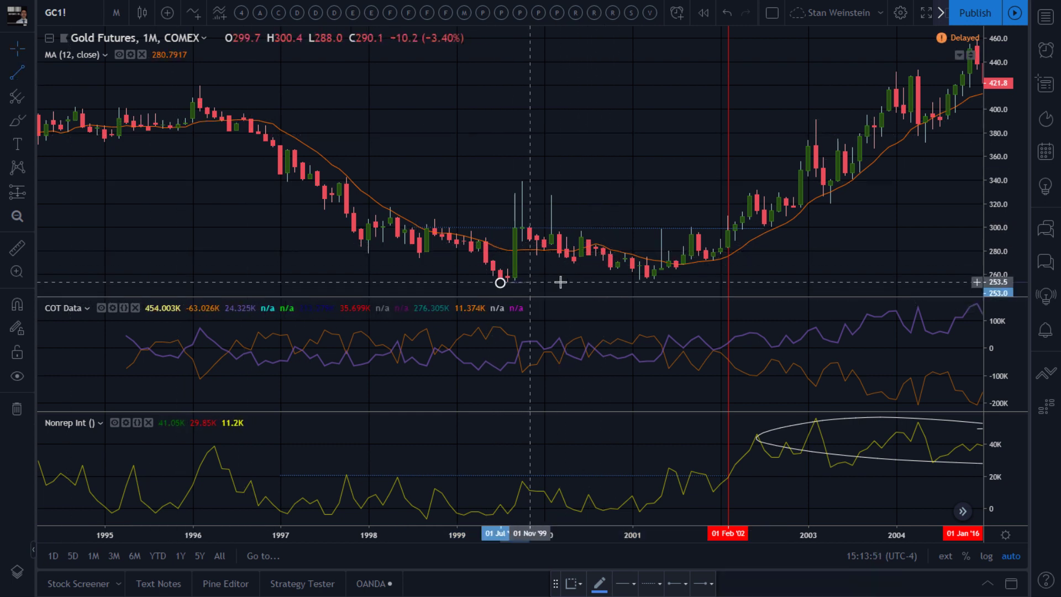
{"action": "left_click", "coordinate": [684, 278]}
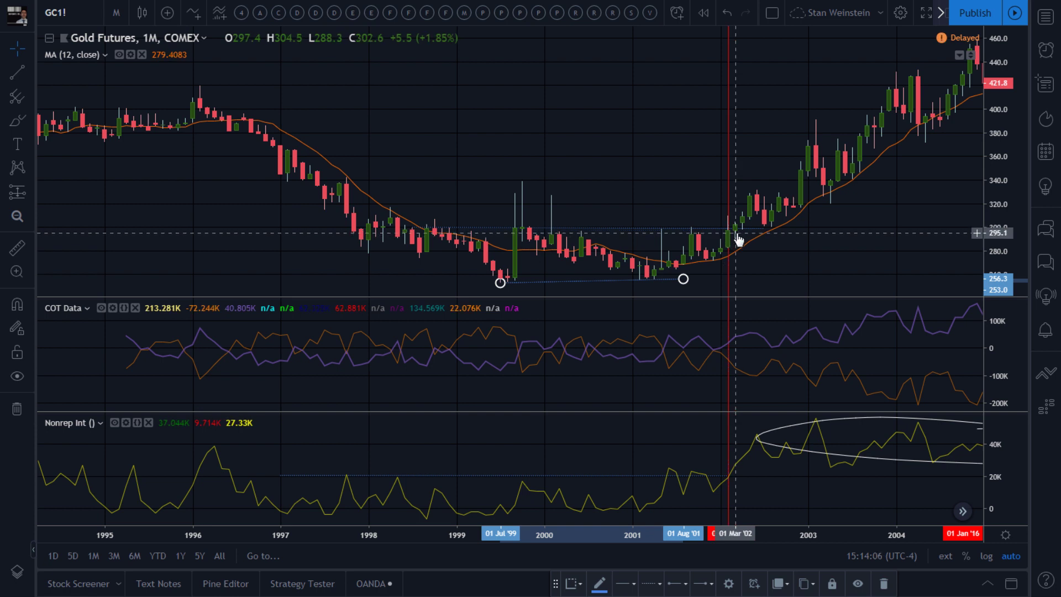
Step: Shift the price and COT Data vertical lines to March 2002 and draw a horizontal trend line at about 294 from July 2001 to April 2002
{"action": "mouse_move", "coordinate": [729, 268]}
{"action": "left_mouse_down"}
{"action": "mouse_move", "coordinate": [740, 397]}
{"action": "mouse_move", "coordinate": [728, 473]}
{"action": "left_mouse_up"}
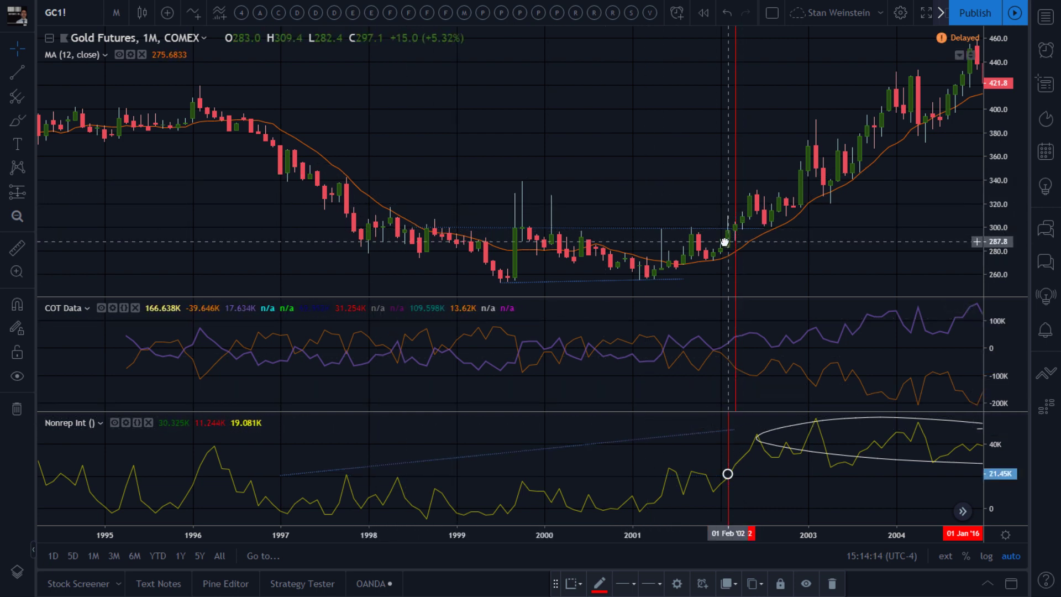
{"action": "left_click", "coordinate": [30, 73]}
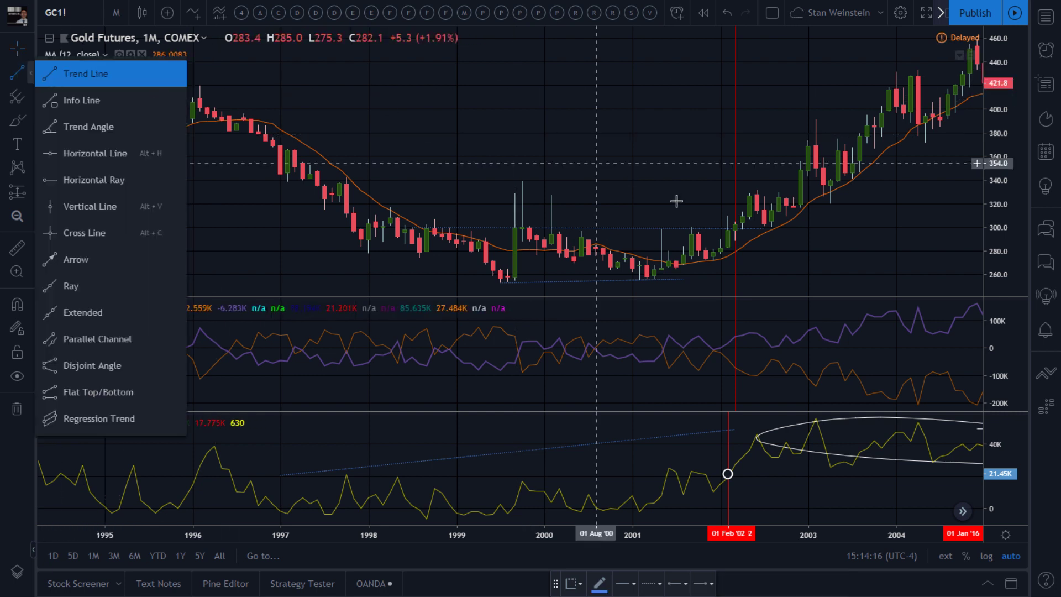
{"action": "left_click", "coordinate": [676, 234]}
{"action": "left_click", "coordinate": [742, 234]}
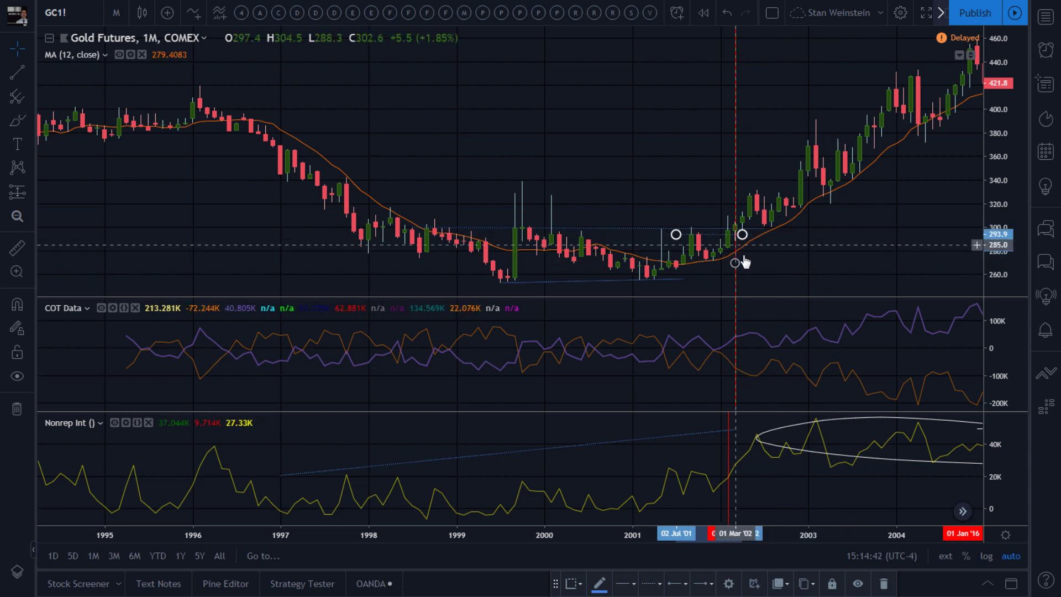
Step: Move the Nonrep Int vertical line to March 2002 and draw a horizontal trend line at about 24.7K from March 2001 to May 2002
{"action": "left_click", "coordinate": [728, 469]}
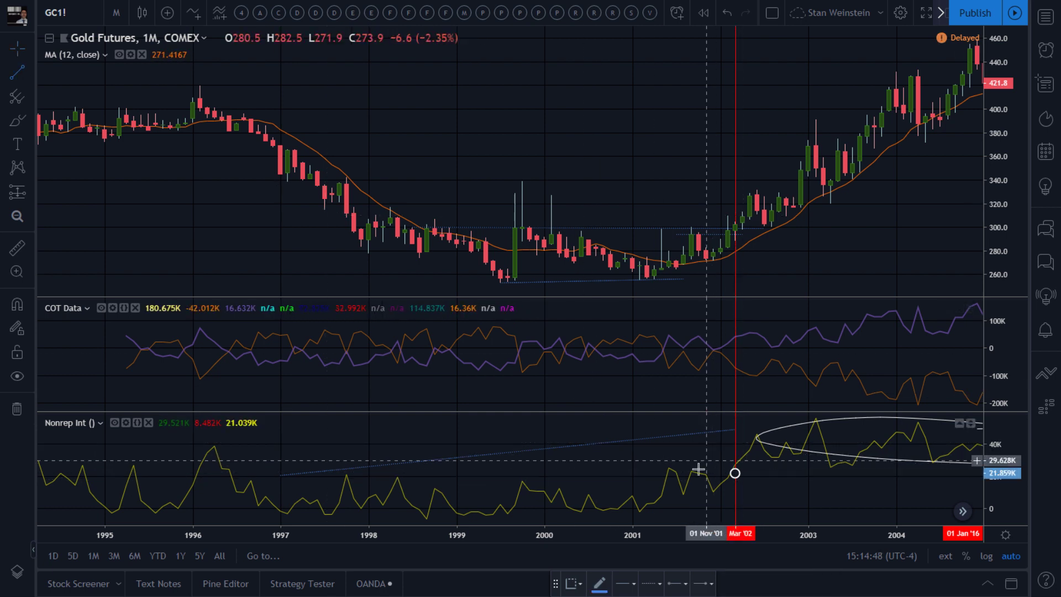
{"action": "left_click", "coordinate": [649, 468]}
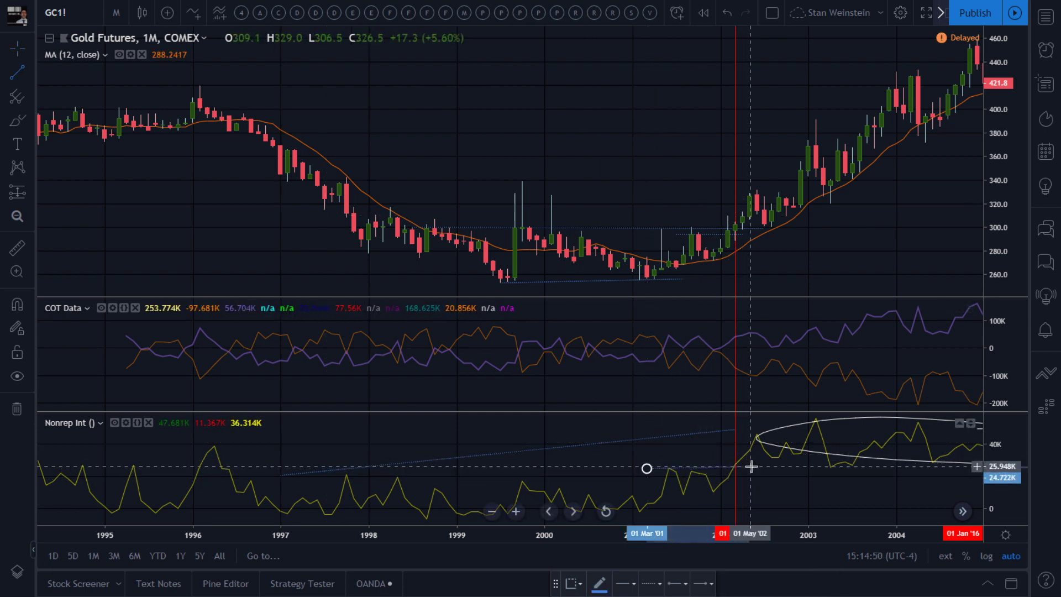
{"action": "left_click", "coordinate": [752, 469]}
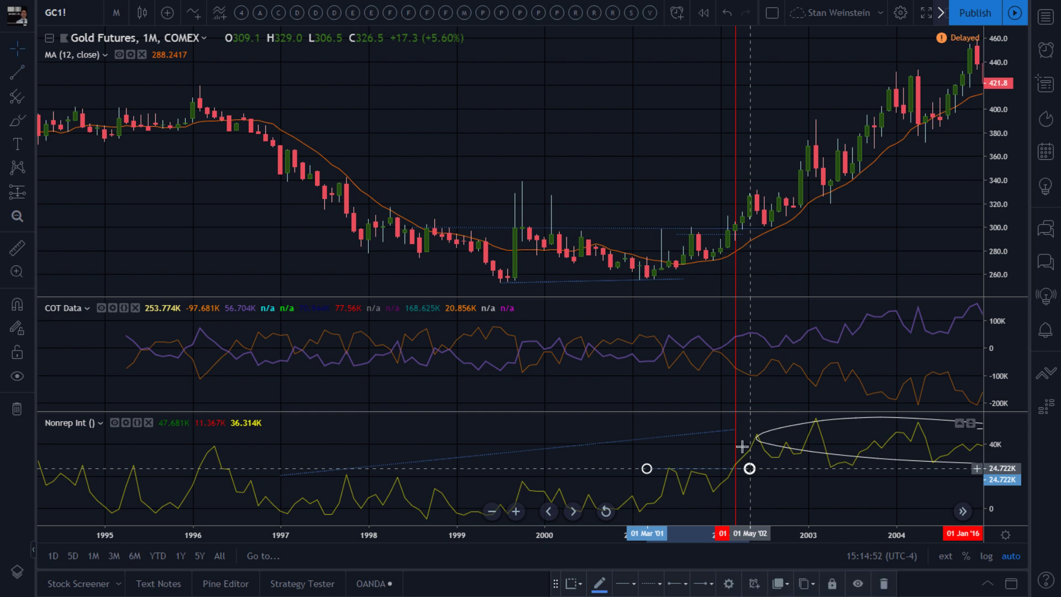
Step: Level the long Nonrep Int trend line starting in January 1997 at about 20.6K, ending near the March 2002 vertical line
{"action": "left_click", "coordinate": [724, 434]}
{"action": "left_click_drag", "start_coordinate": [735, 431], "coordinate": [741, 475]}
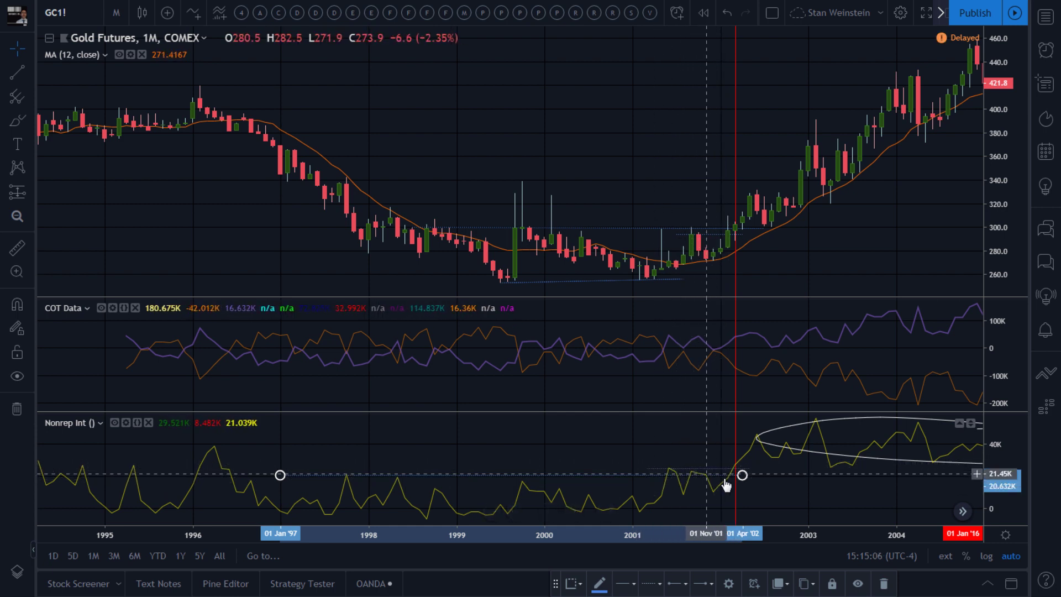
{"action": "mouse_move", "coordinate": [742, 475]}
{"action": "left_mouse_down"}
{"action": "mouse_move", "coordinate": [586, 492]}
{"action": "mouse_move", "coordinate": [742, 478]}
{"action": "left_mouse_up"}
{"action": "left_click", "coordinate": [589, 492]}
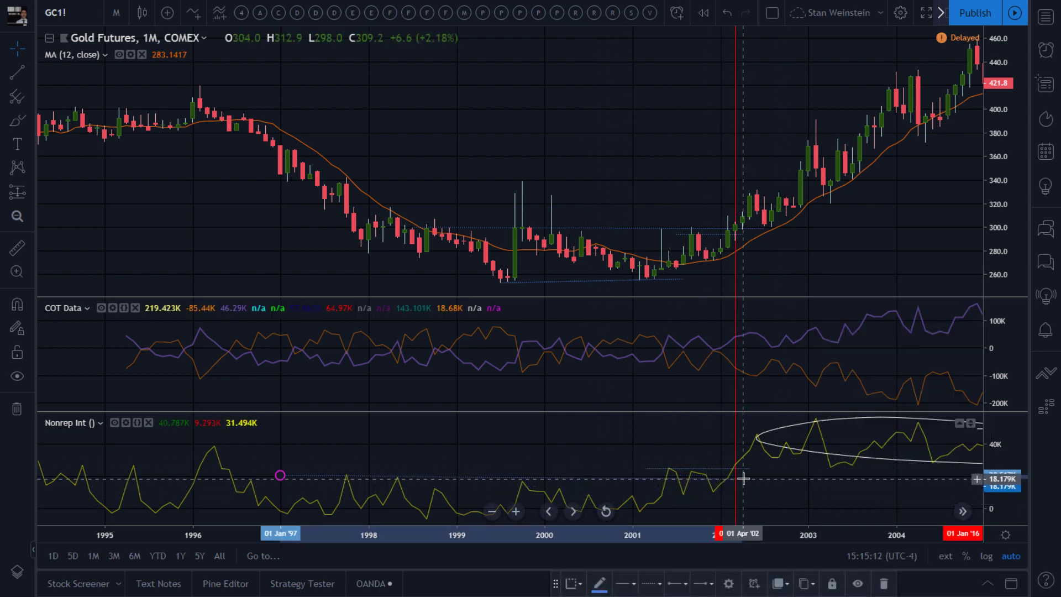
{"action": "right_click", "coordinate": [627, 436]}
{"action": "key", "text": "Escape"}
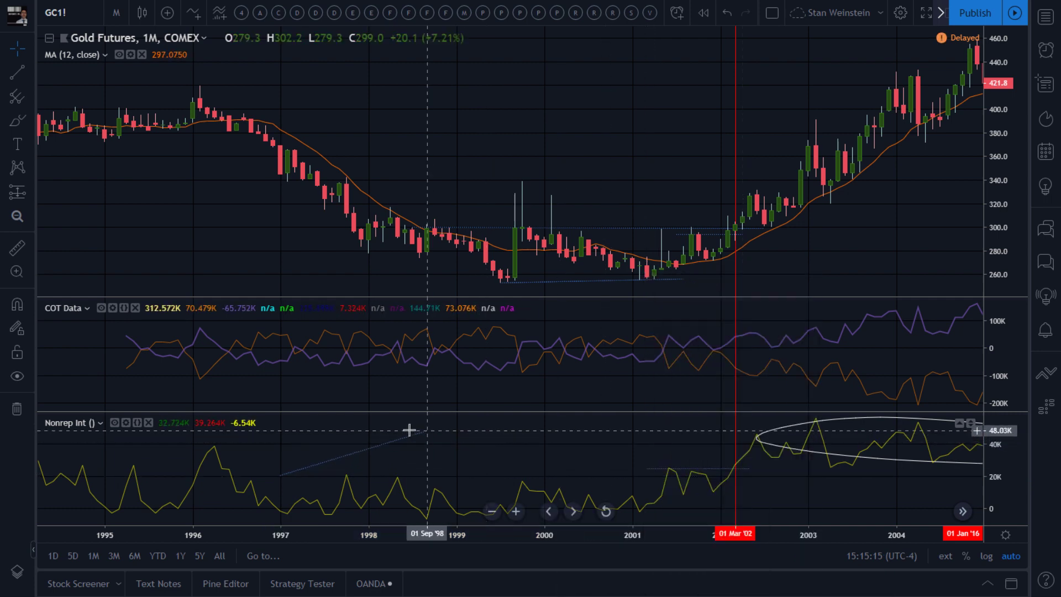
{"action": "left_click", "coordinate": [736, 474]}
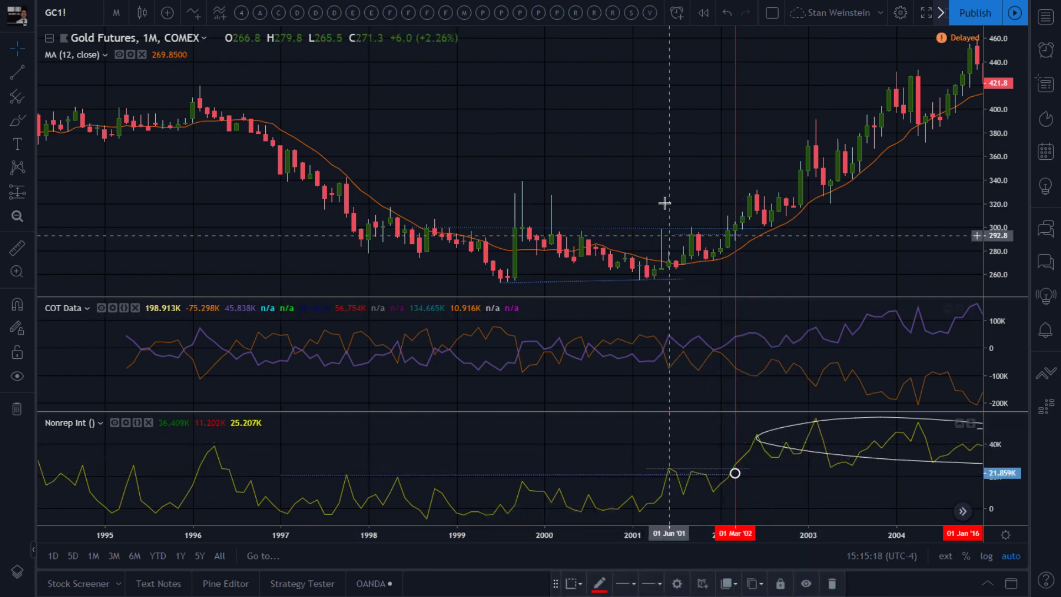
{"action": "double_click", "coordinate": [427, 114]}
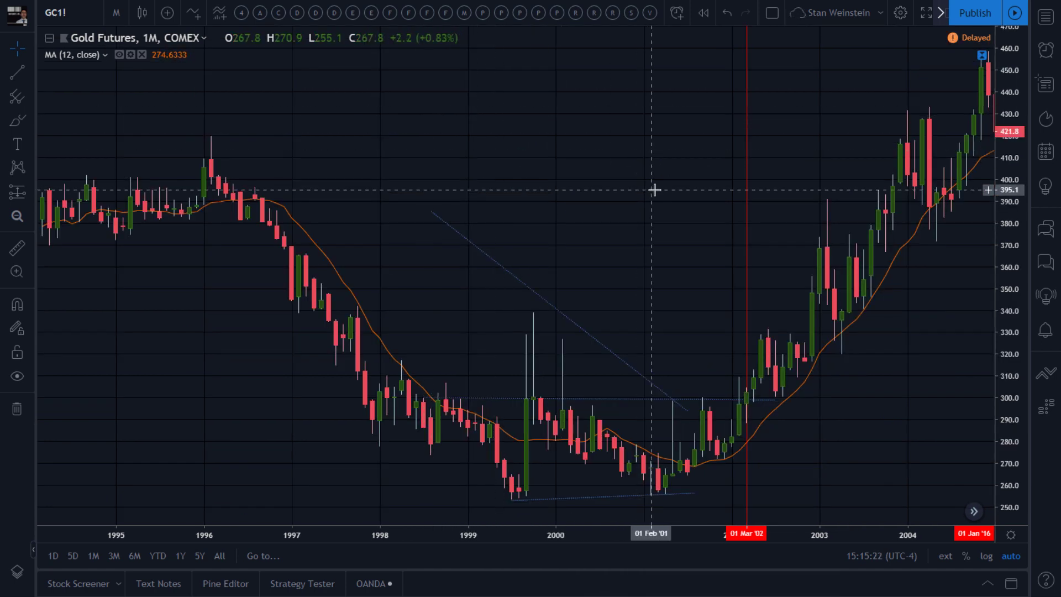
{"action": "double_click", "coordinate": [616, 166]}
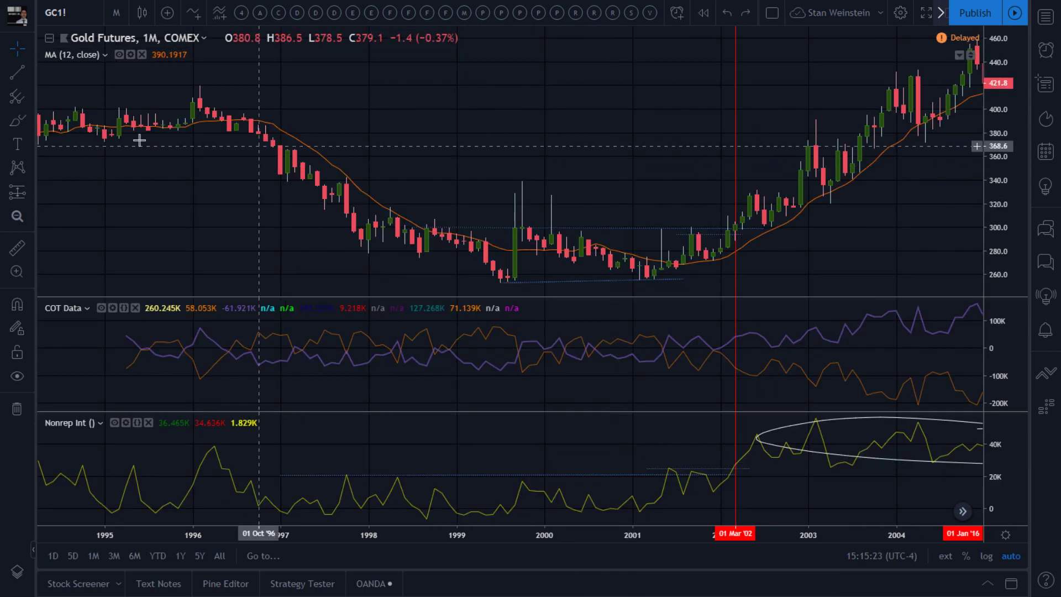
{"action": "left_click", "coordinate": [31, 68]}
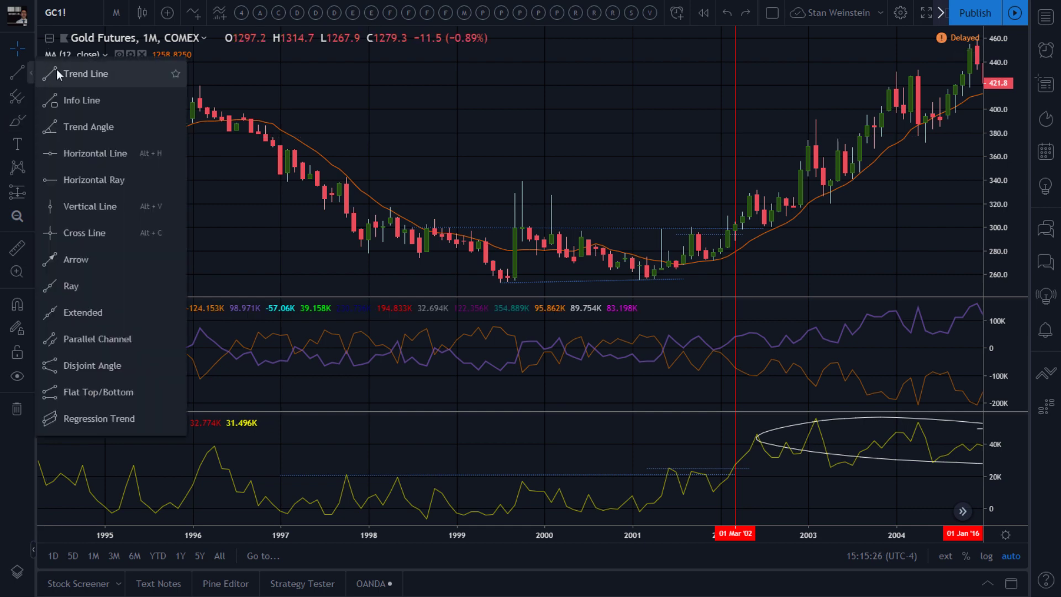
{"action": "left_click", "coordinate": [502, 111]}
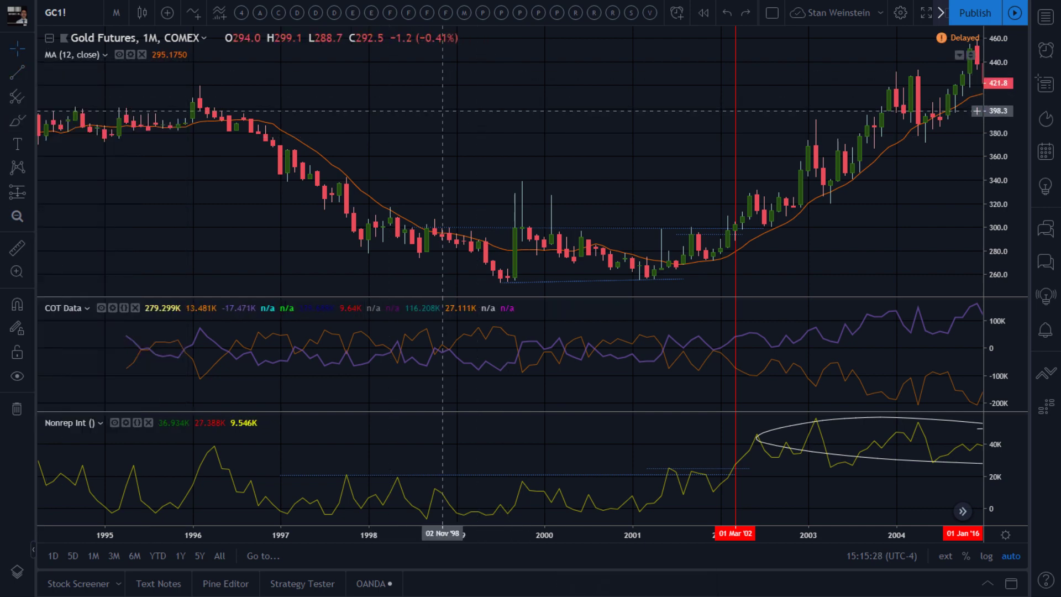
Step: Mark October 2008 with vertical lines in the COT Data, price and Nonrep Int panes
{"action": "left_click_drag", "start_coordinate": [442, 110], "coordinate": [324, 107]}
{"action": "left_click_drag", "start_coordinate": [578, 395], "coordinate": [365, 379]}
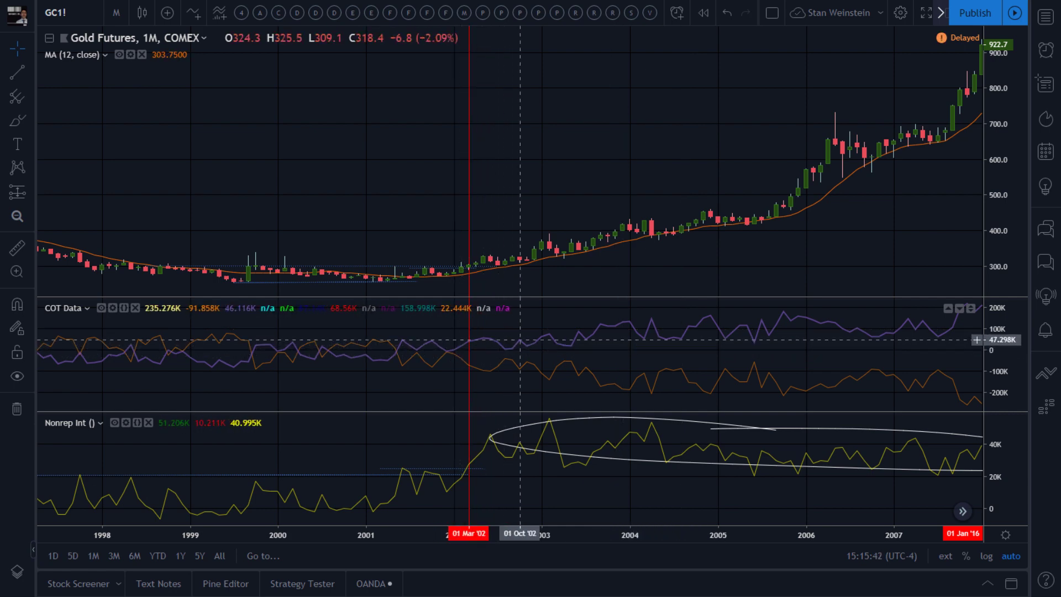
{"action": "left_click_drag", "start_coordinate": [710, 156], "coordinate": [480, 157]}
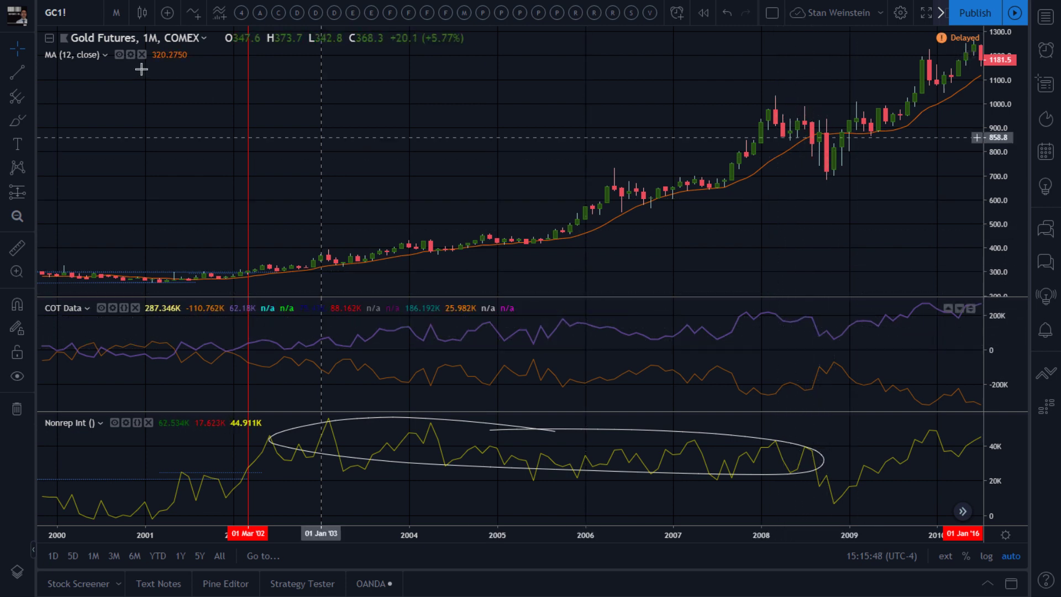
{"action": "left_click", "coordinate": [31, 77]}
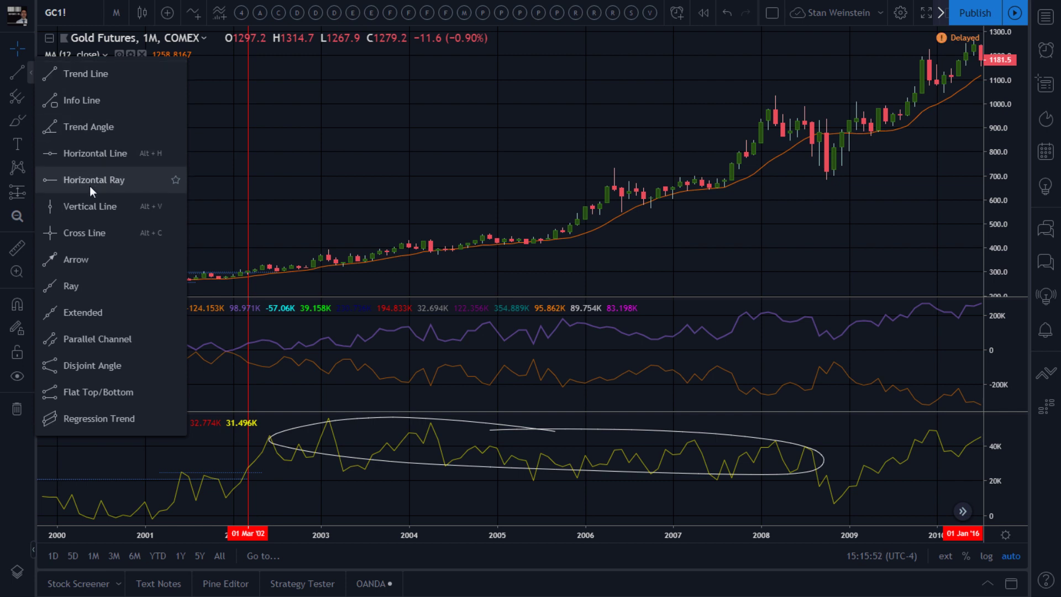
{"action": "left_click", "coordinate": [94, 207]}
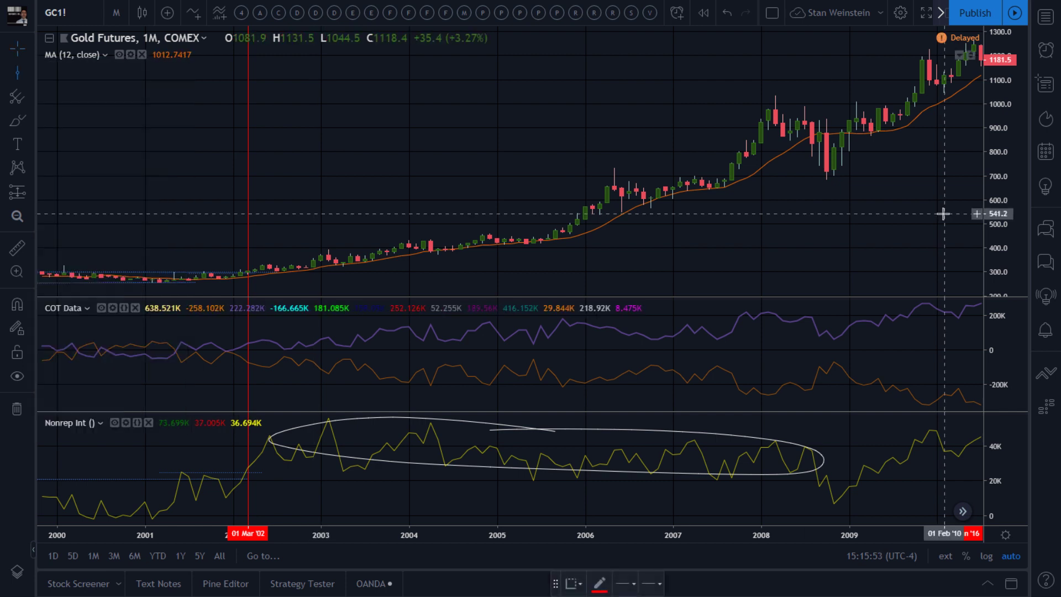
{"action": "left_click", "coordinate": [827, 310]}
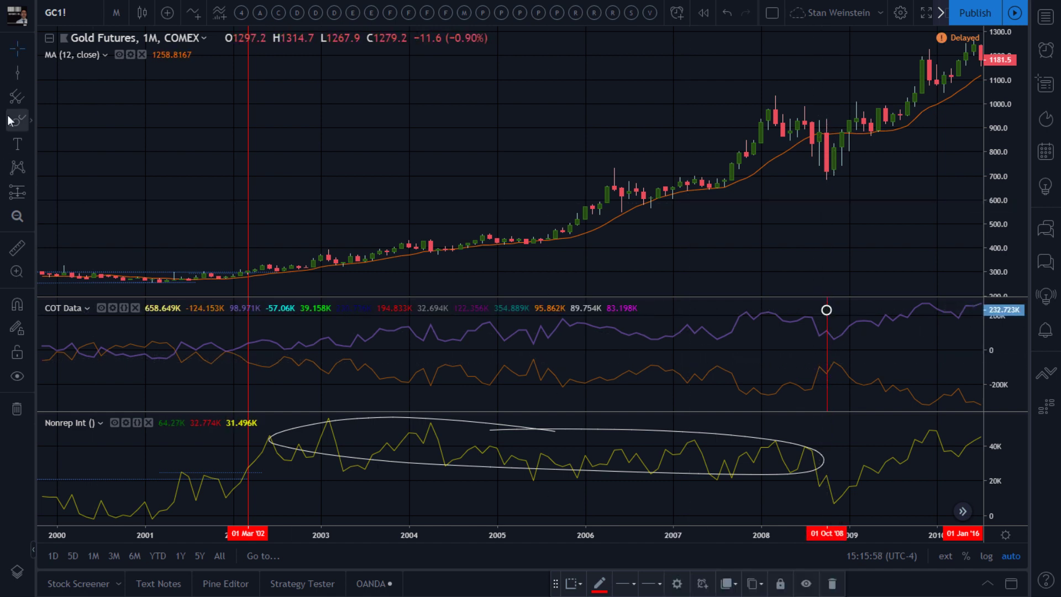
{"action": "left_click_drag", "start_coordinate": [827, 310], "coordinate": [826, 223]}
{"action": "left_click", "coordinate": [18, 72]}
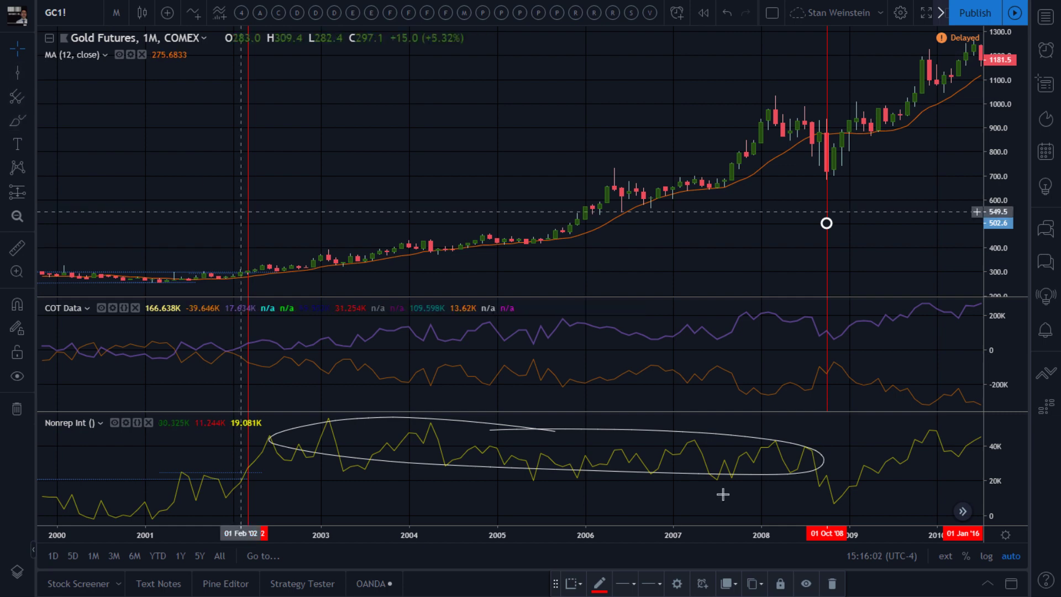
{"action": "left_click", "coordinate": [827, 488]}
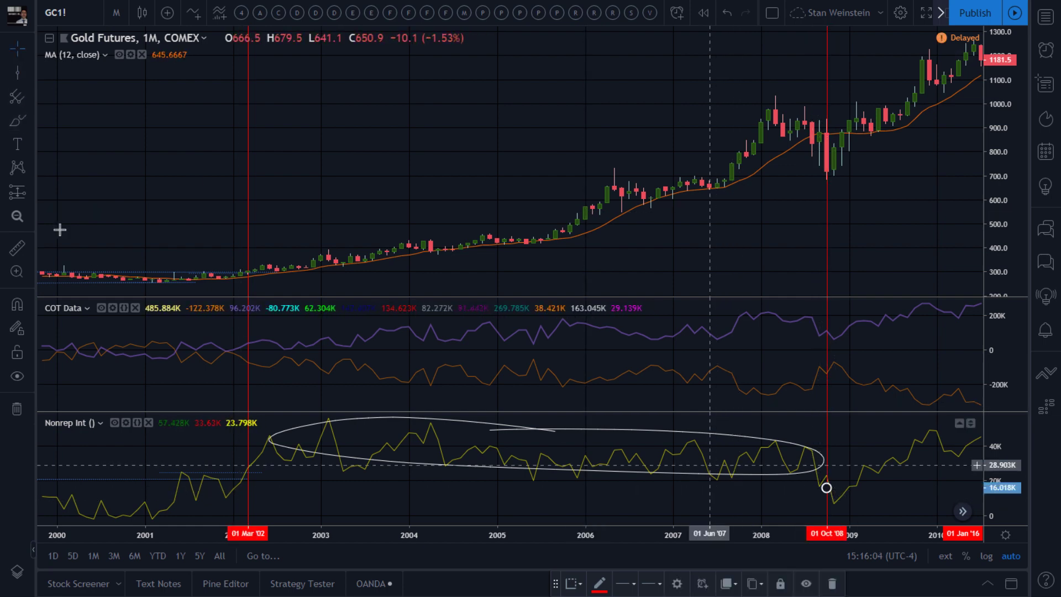
Step: Draw a horizontal trend line at about 24K in the Nonrep Int pane, from January 2008 to February 2009
{"action": "left_click", "coordinate": [31, 74]}
{"action": "left_click", "coordinate": [83, 73]}
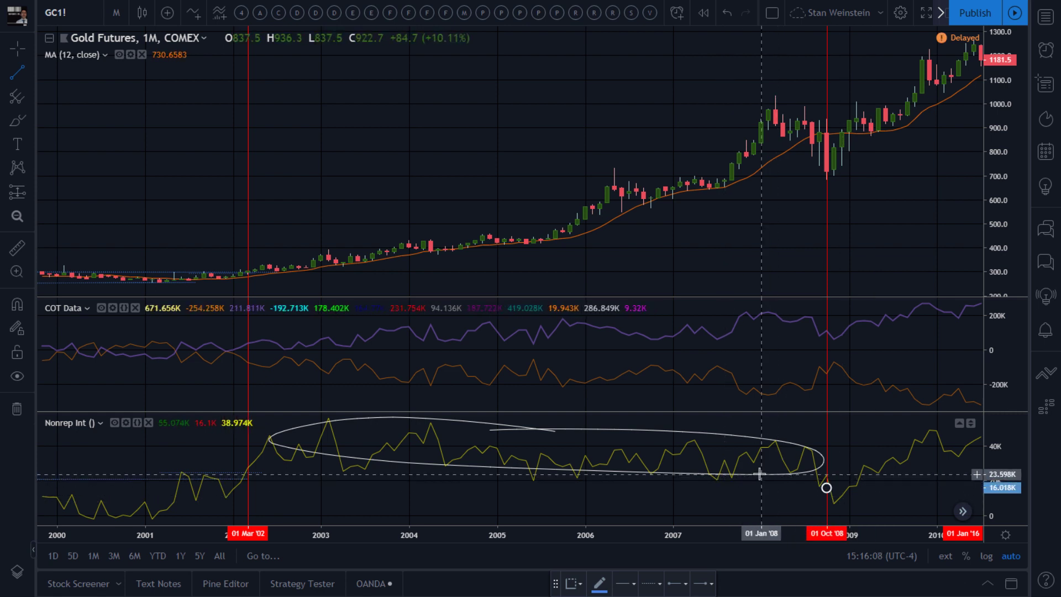
{"action": "left_click_drag", "start_coordinate": [816, 474], "coordinate": [856, 473]}
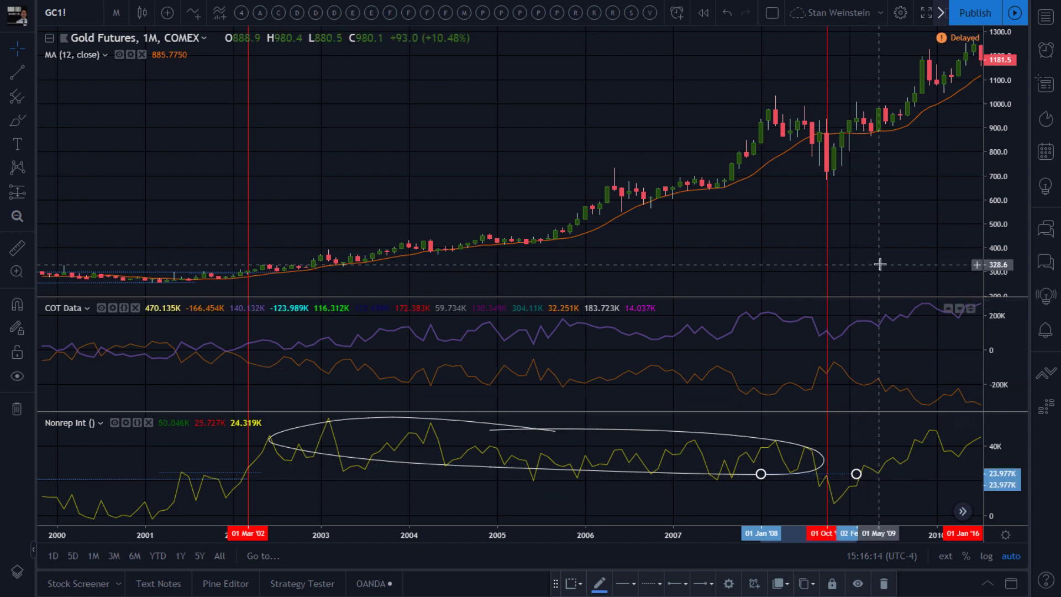
{"action": "right_click", "coordinate": [900, 230]}
{"action": "left_click_drag", "start_coordinate": [894, 182], "coordinate": [768, 260]}
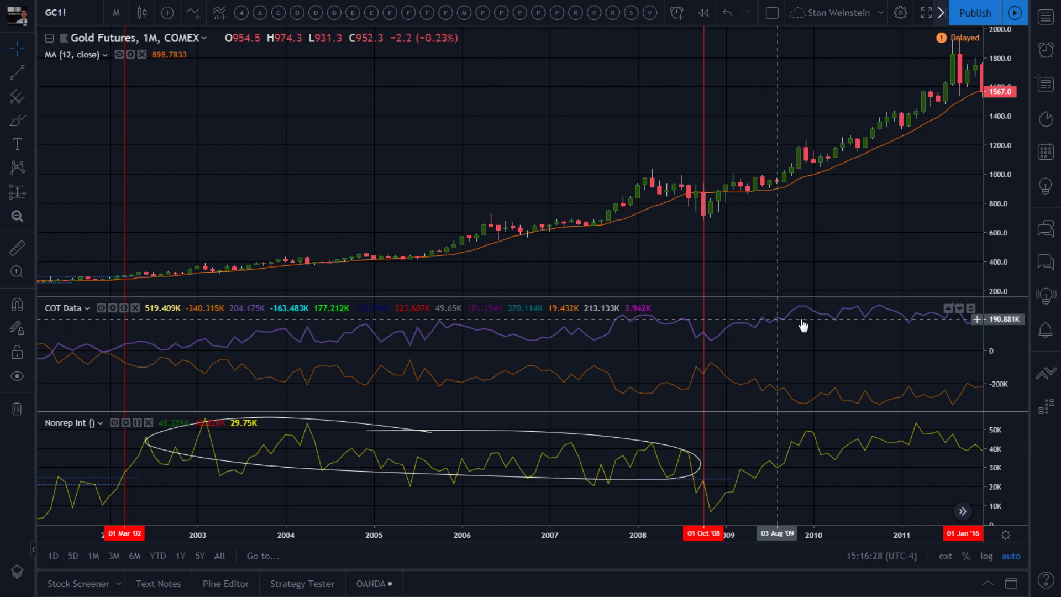
Step: Draw a horizontal trend line at about 32.4K in the Nonrep Int pane, from December 2009 to August 2012
{"action": "left_click_drag", "start_coordinate": [912, 243], "coordinate": [770, 244]}
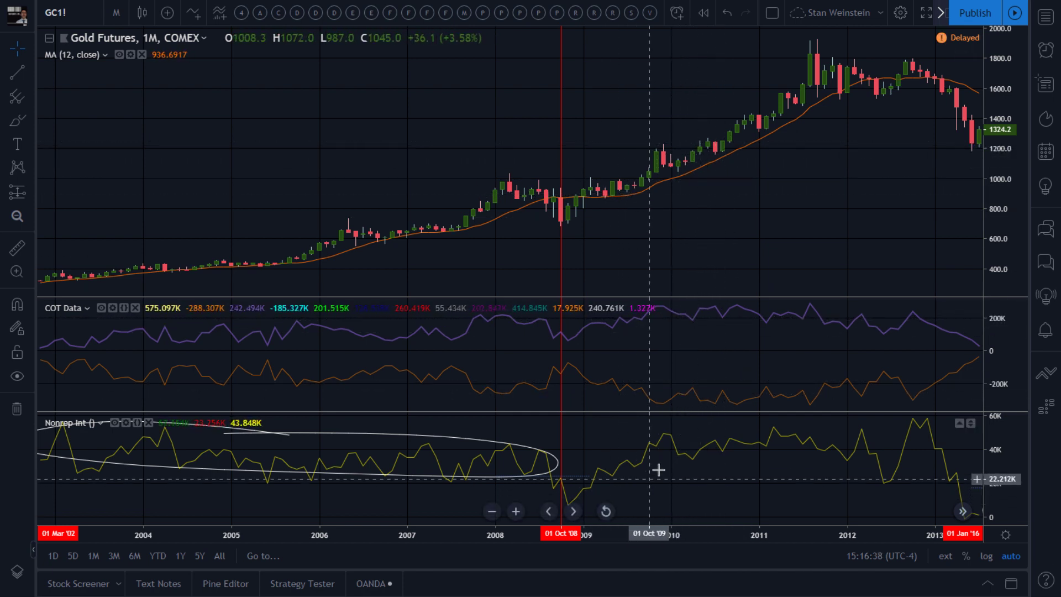
{"action": "left_click", "coordinate": [15, 73]}
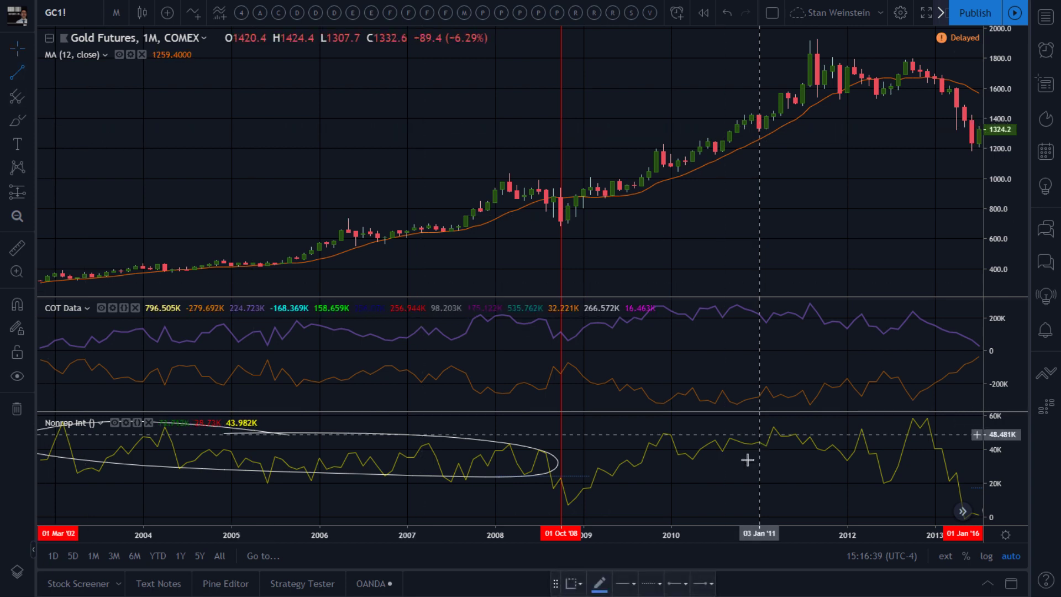
{"action": "left_click", "coordinate": [664, 461]}
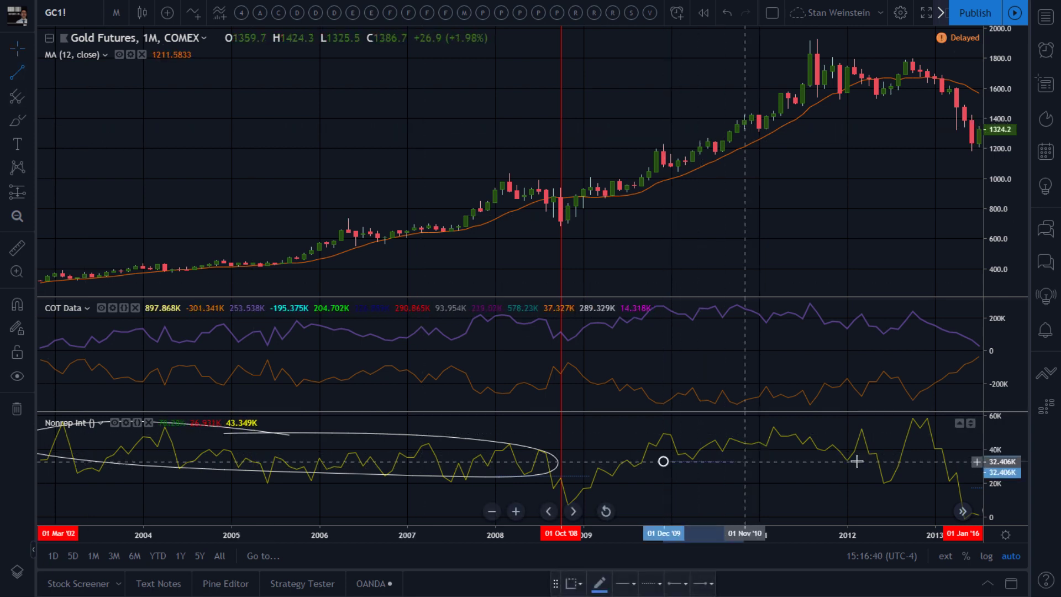
{"action": "left_click", "coordinate": [898, 462]}
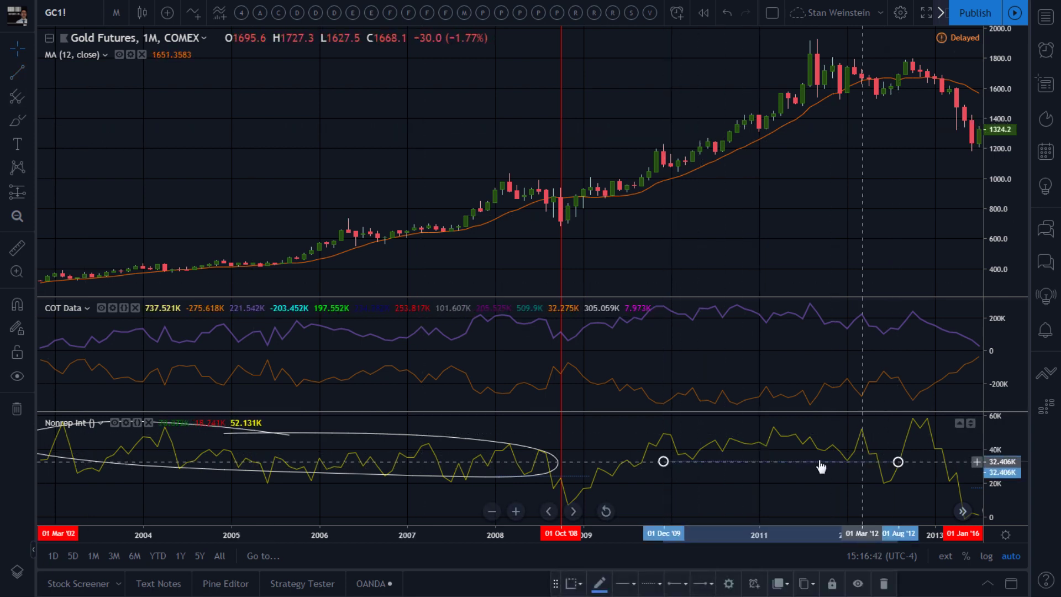
{"action": "right_click", "coordinate": [816, 490]}
{"action": "left_click", "coordinate": [825, 188]}
Step: Draw a horizontal trend line at about 1560.8 in the price pane, from September 2011 to August 2013
{"action": "mouse_move", "coordinate": [824, 187]}
{"action": "left_mouse_down"}
{"action": "mouse_move", "coordinate": [654, 190]}
{"action": "mouse_move", "coordinate": [573, 365]}
{"action": "left_mouse_up"}
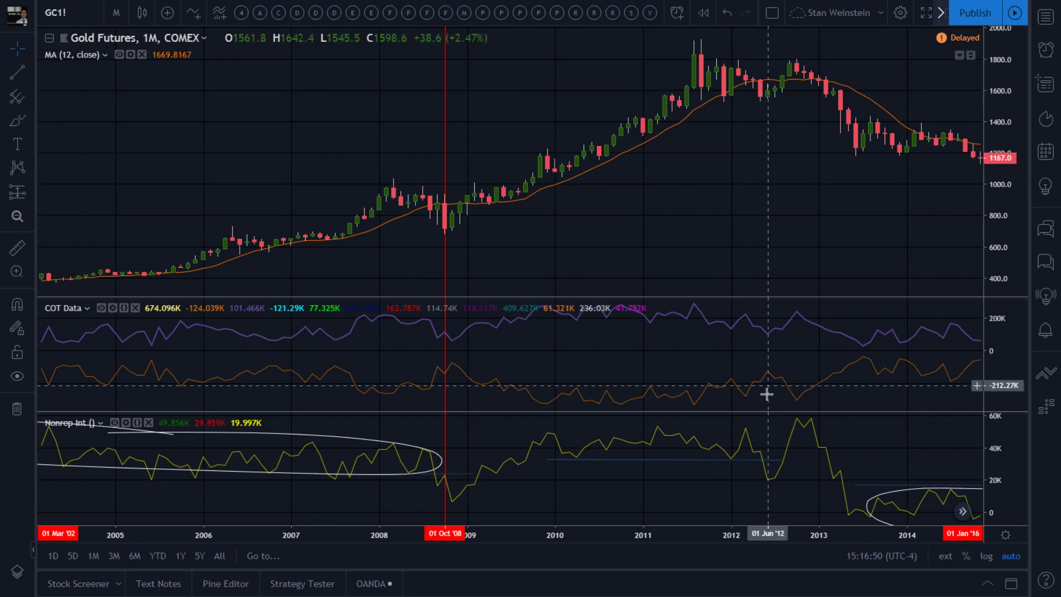
{"action": "left_click", "coordinate": [20, 70]}
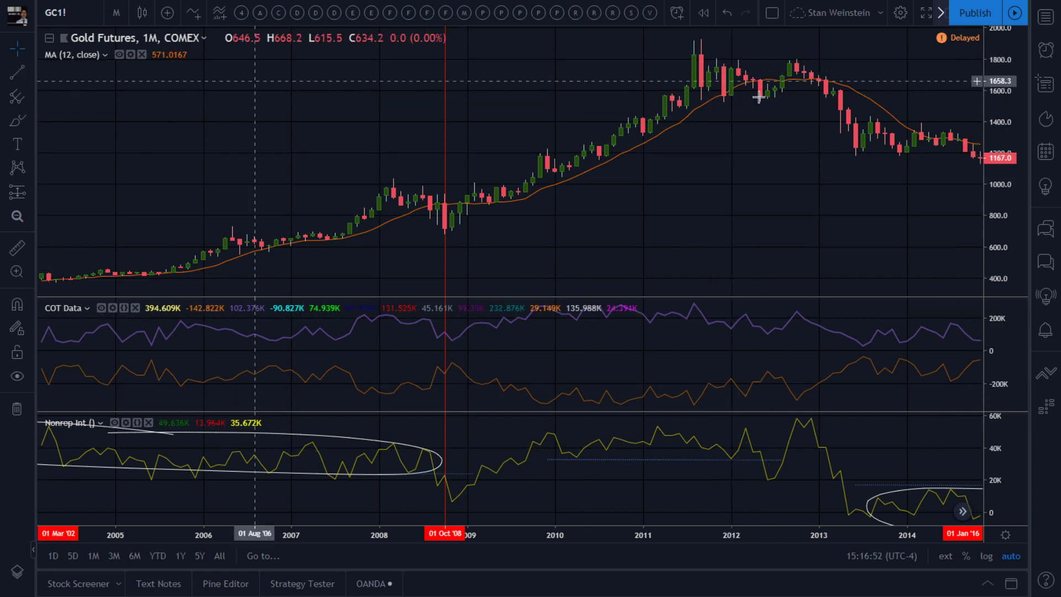
{"action": "left_click", "coordinate": [702, 96]}
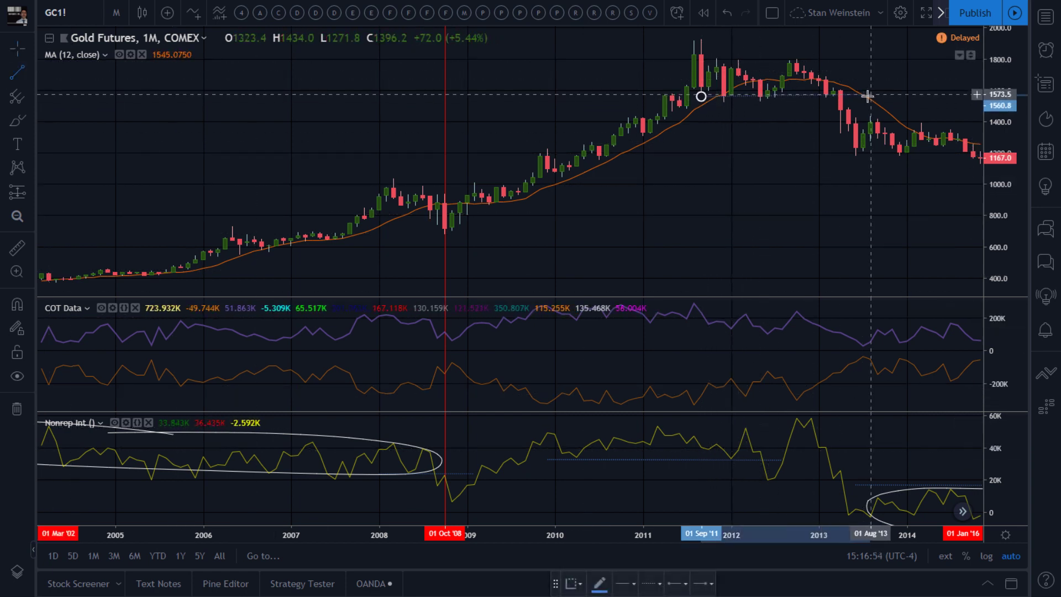
{"action": "left_click", "coordinate": [868, 96]}
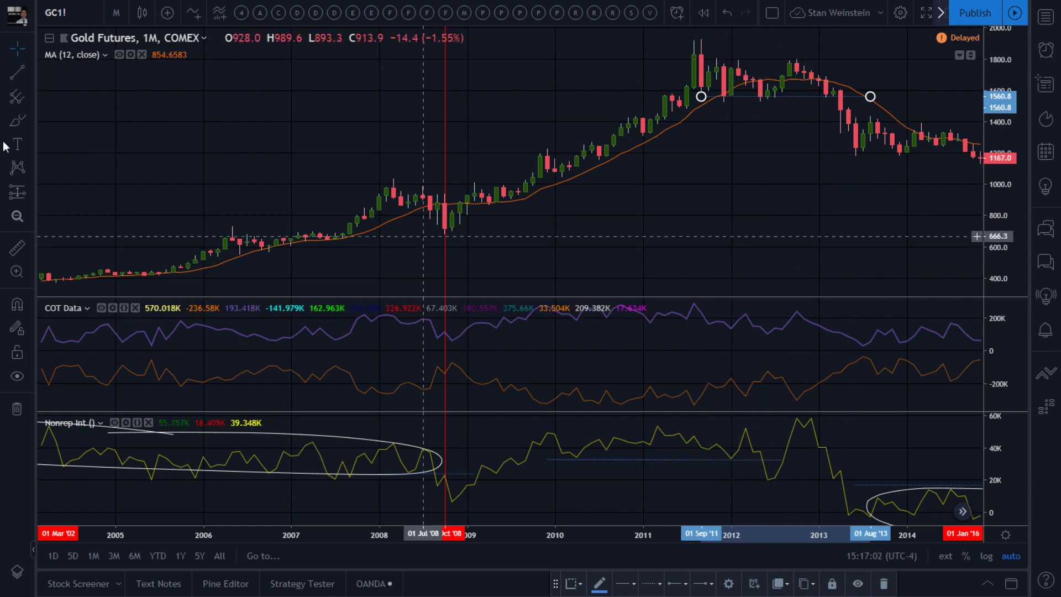
Step: Draw a nearly level trend line at about 19K in the Nonrep Int pane, from March 2012 to June 2013
{"action": "left_click", "coordinate": [31, 75]}
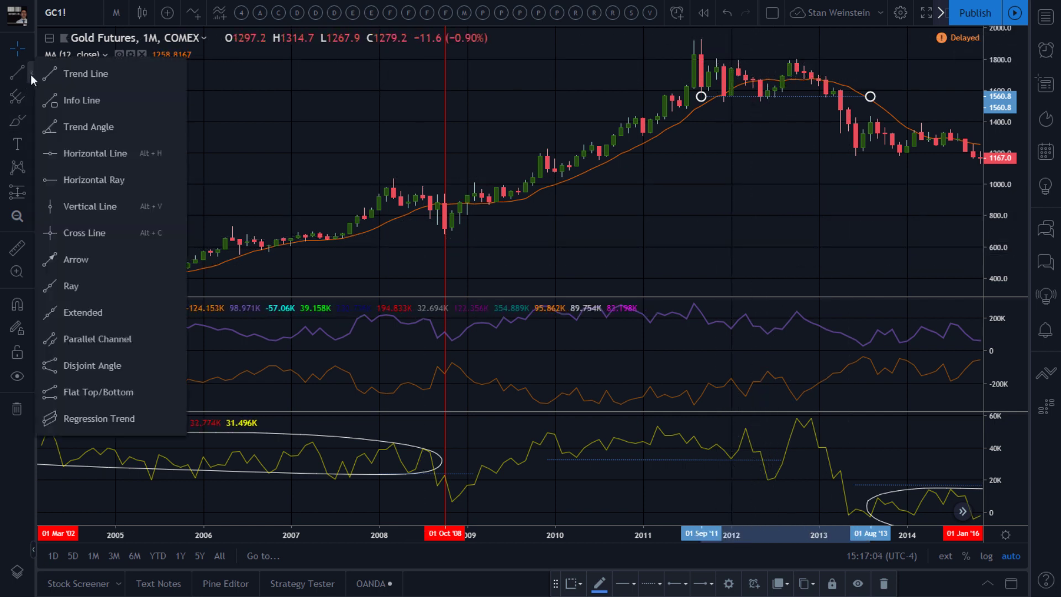
{"action": "left_click", "coordinate": [75, 202]}
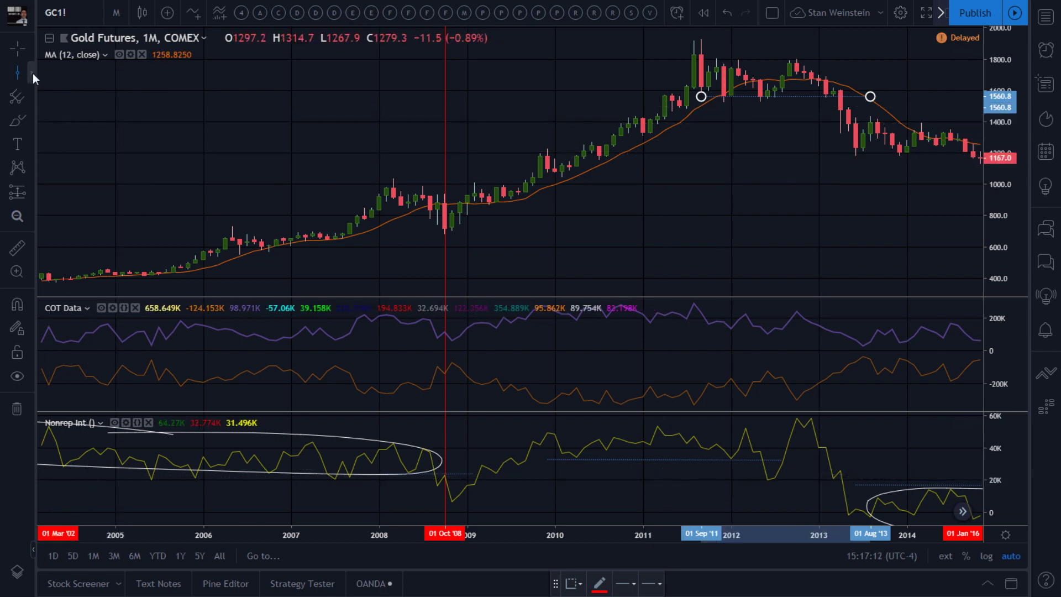
{"action": "left_click", "coordinate": [32, 73]}
{"action": "left_click", "coordinate": [91, 86]}
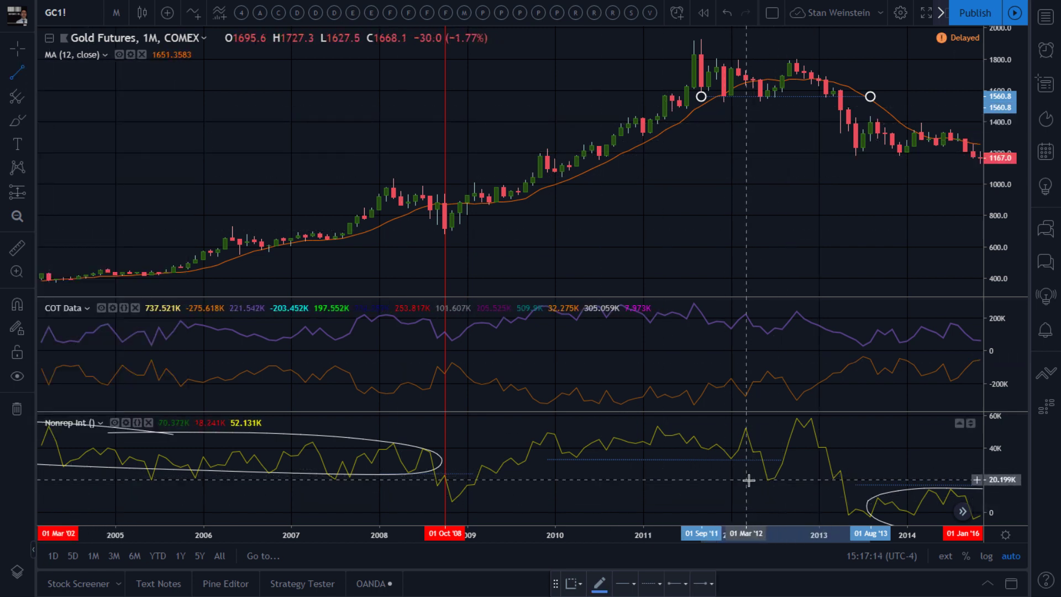
{"action": "left_click", "coordinate": [746, 480]}
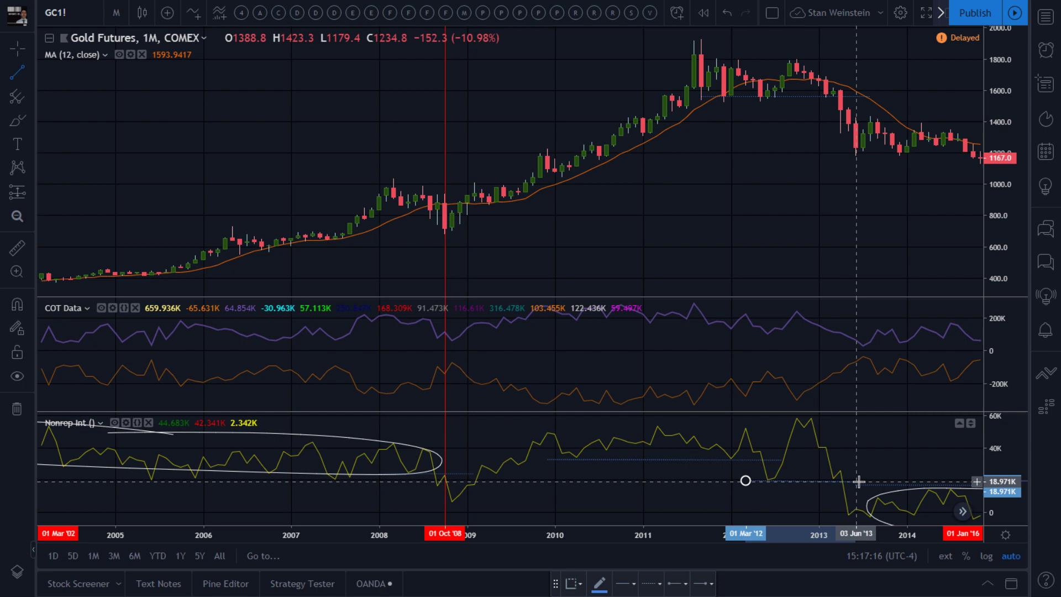
{"action": "left_click", "coordinate": [857, 481]}
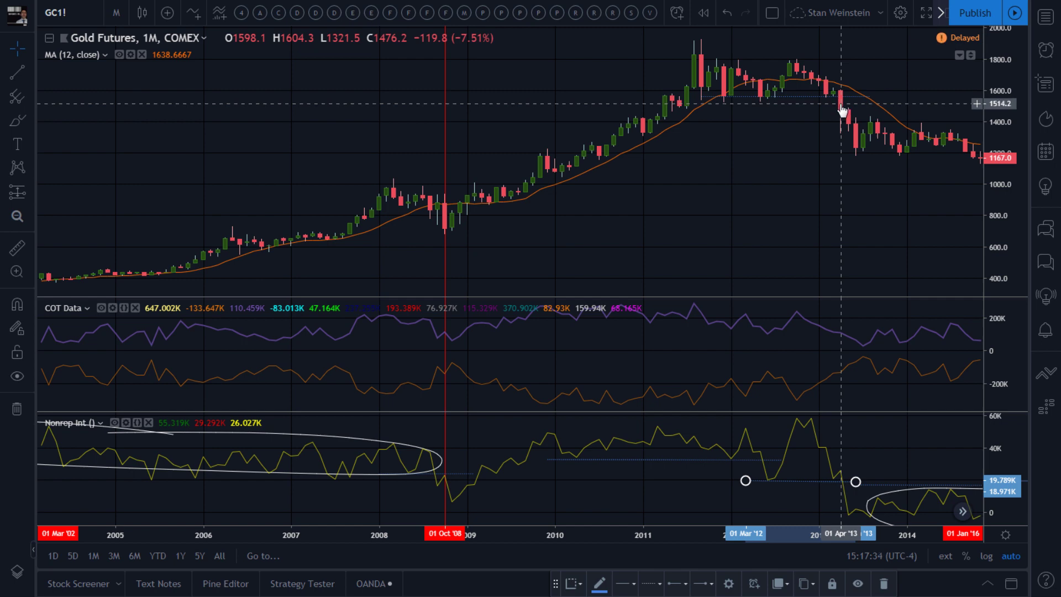
Step: Circle the mid-2013 convergence in the COT Data pane and the August 2013 candle in the price pane with the Brush
{"action": "left_click_drag", "start_coordinate": [742, 194], "coordinate": [642, 190]}
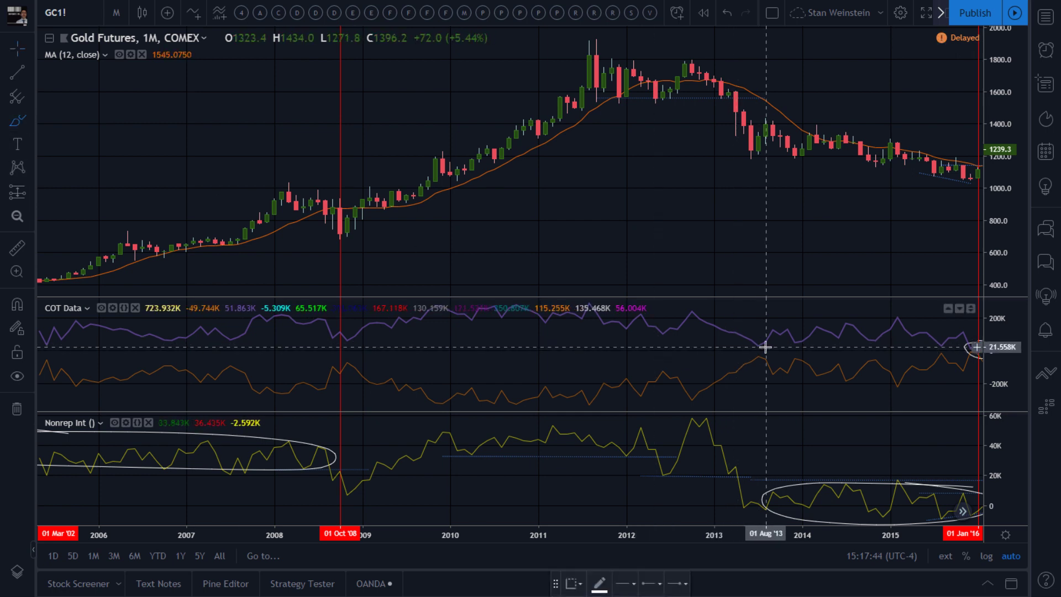
{"action": "mouse_move", "coordinate": [749, 337]}
{"action": "left_mouse_down"}
{"action": "mouse_move", "coordinate": [751, 353]}
{"action": "mouse_move", "coordinate": [764, 330]}
{"action": "left_mouse_up"}
{"action": "left_click", "coordinate": [22, 121]}
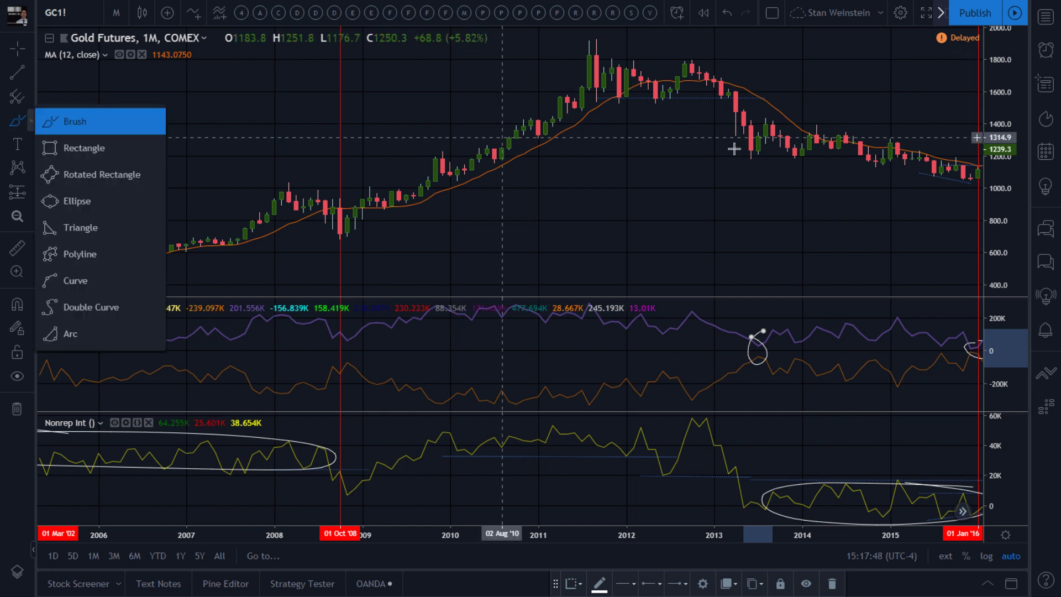
{"action": "left_click_drag", "start_coordinate": [751, 129], "coordinate": [777, 117]}
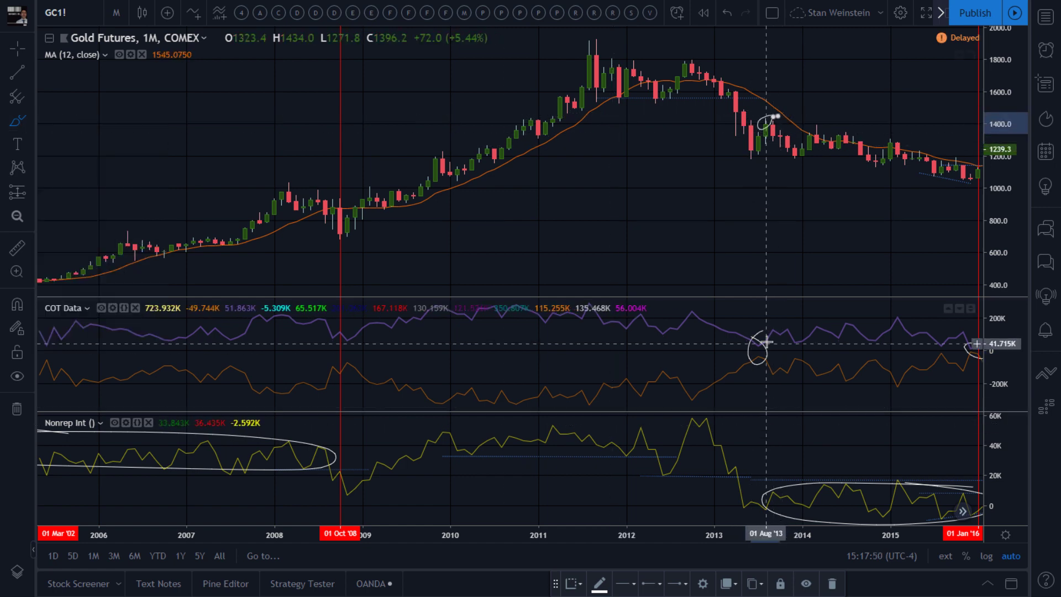
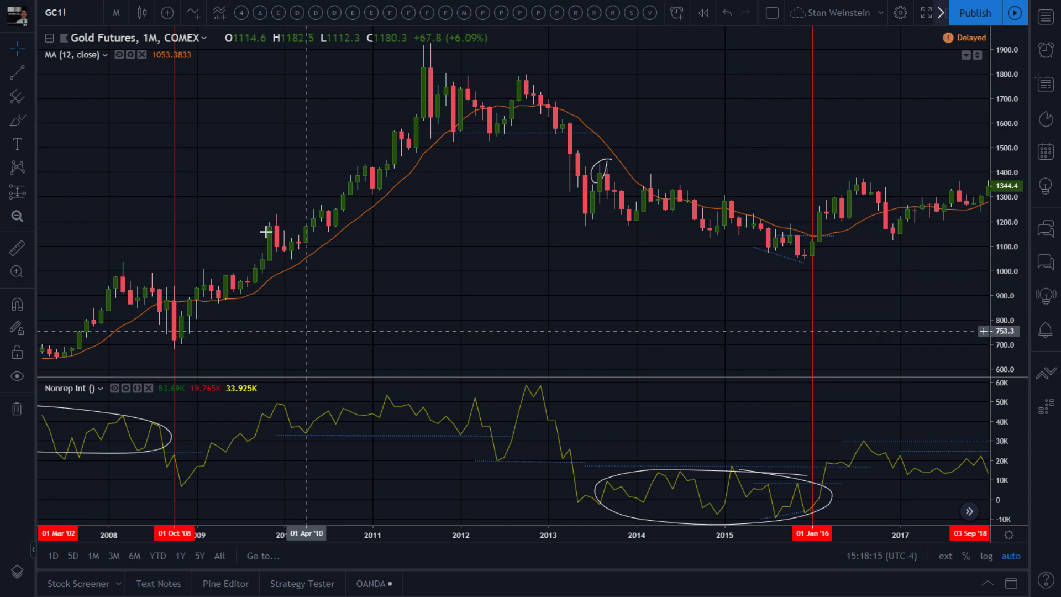
Step: Add the COT Data by cendalc indicator to the chart and move its pane above Nonrep Int
{"action": "left_click", "coordinate": [193, 12]}
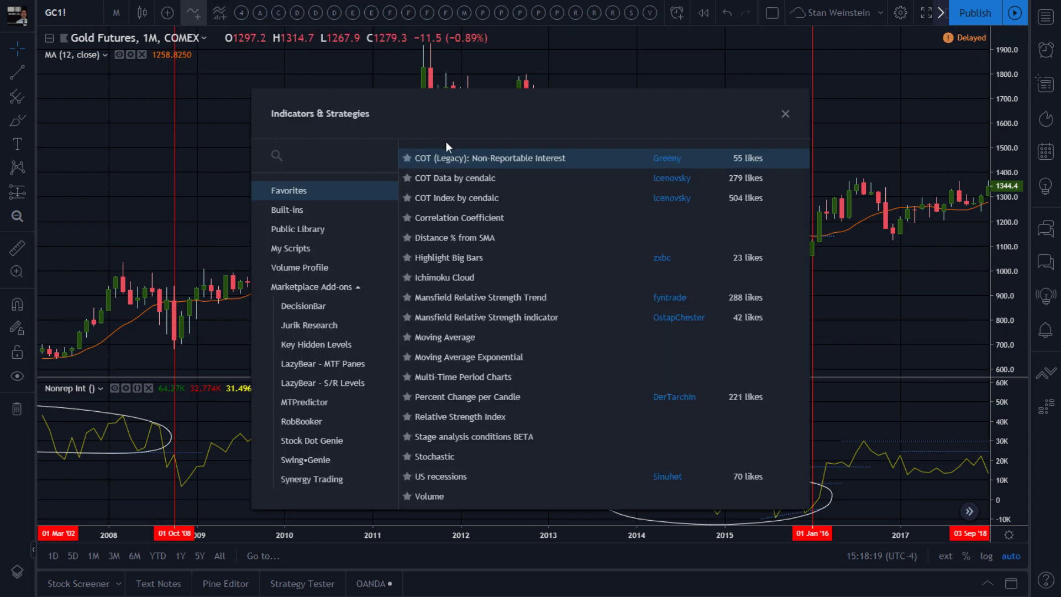
{"action": "left_click", "coordinate": [460, 180]}
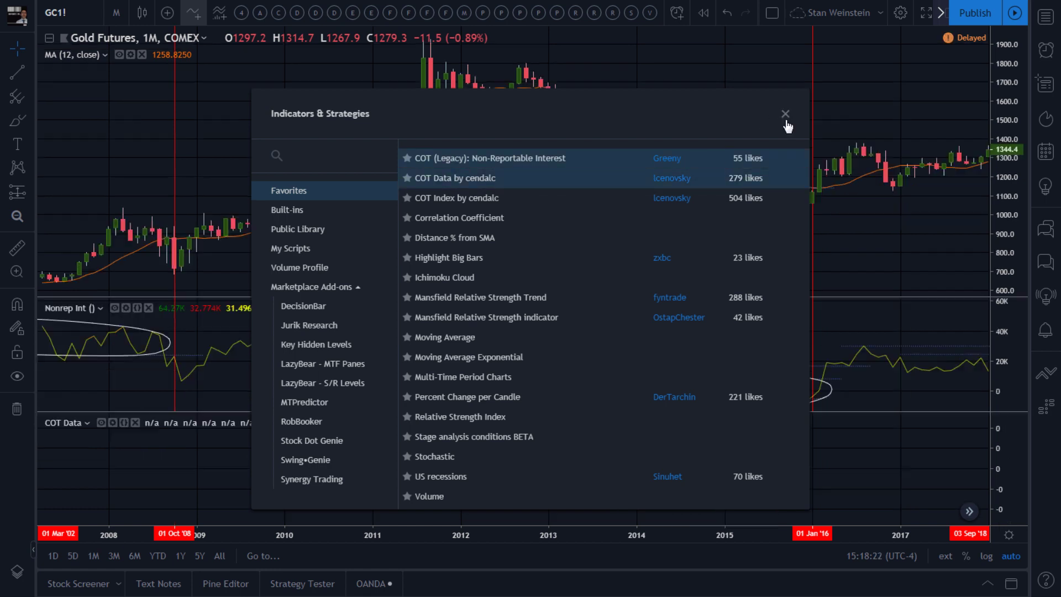
{"action": "left_click", "coordinate": [785, 114]}
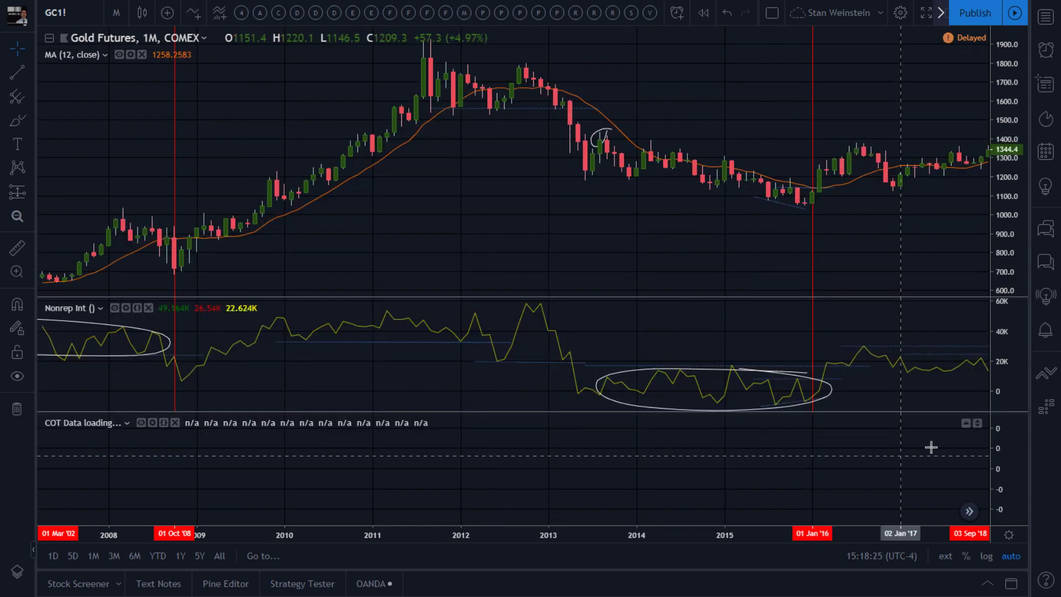
{"action": "left_click", "coordinate": [966, 425]}
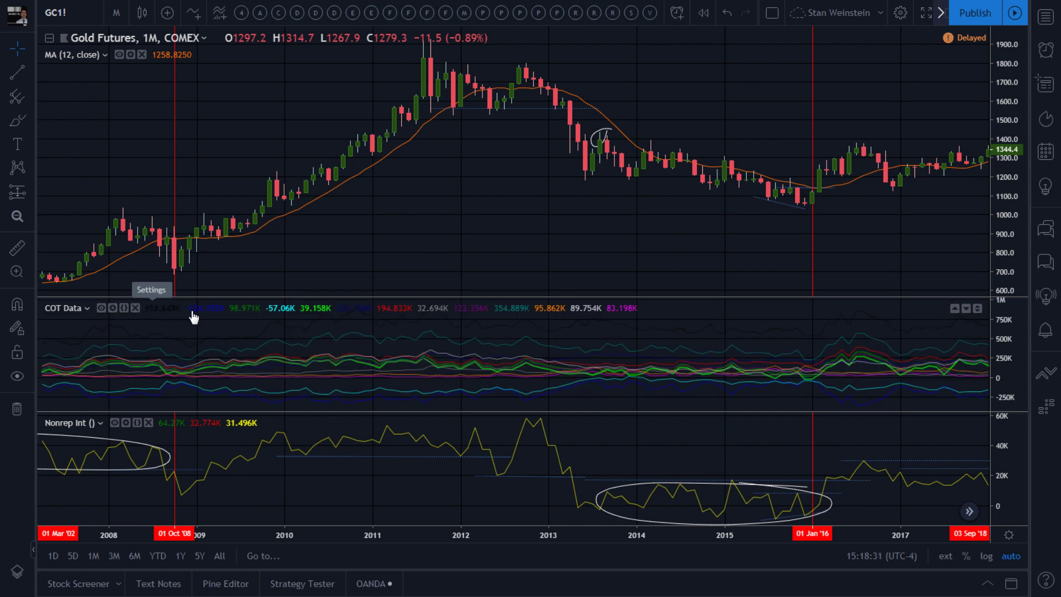
Step: Hide every COT Data plot except Commercials Net and Large Traders Net, apply the style and deselect the indicator
{"action": "left_click", "coordinate": [113, 309]}
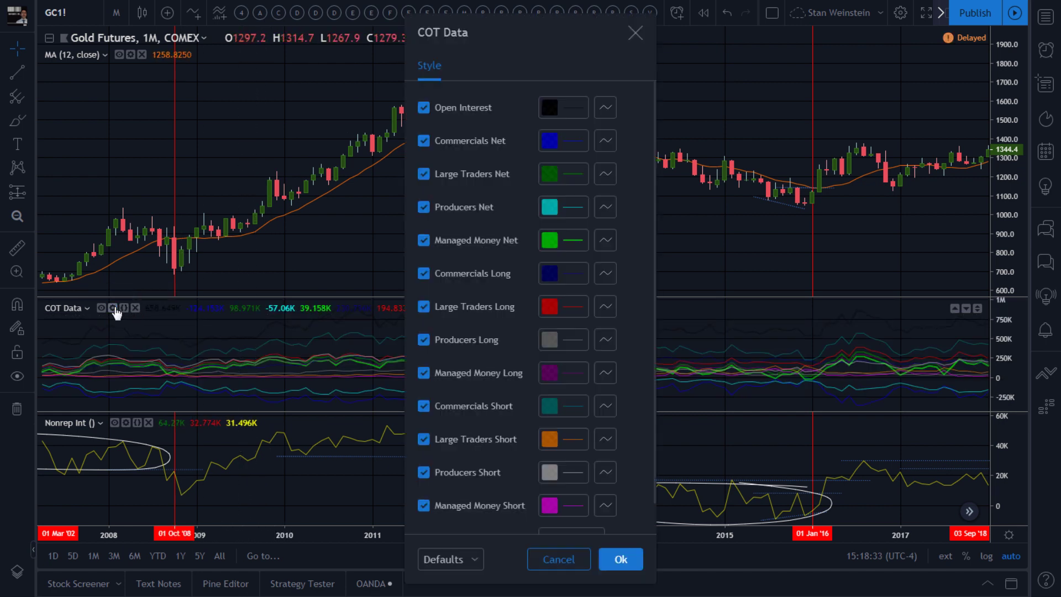
{"action": "left_click", "coordinate": [423, 108]}
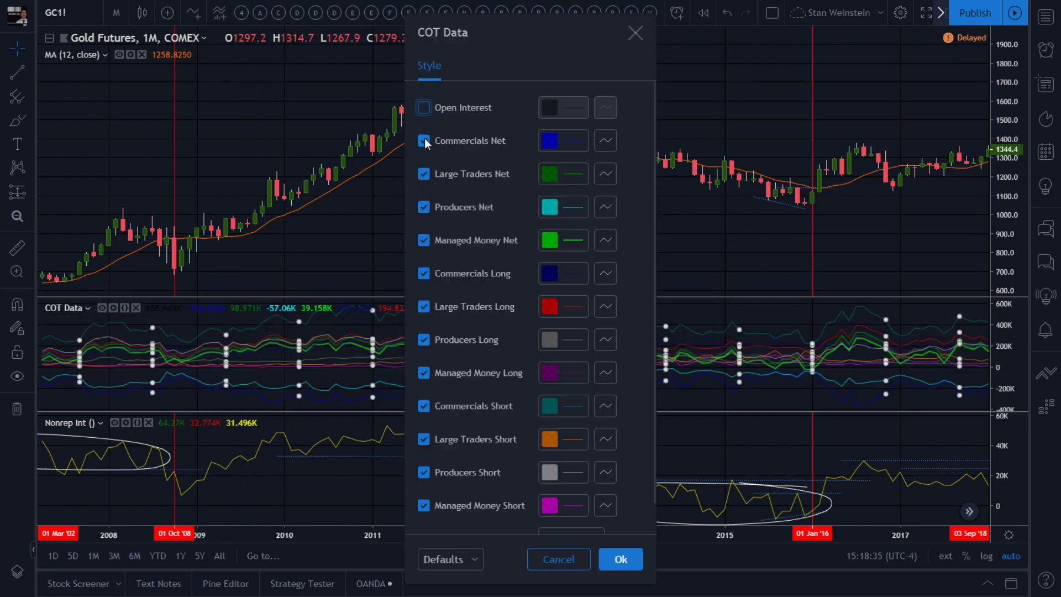
{"action": "left_click", "coordinate": [424, 141]}
{"action": "left_click", "coordinate": [424, 141]}
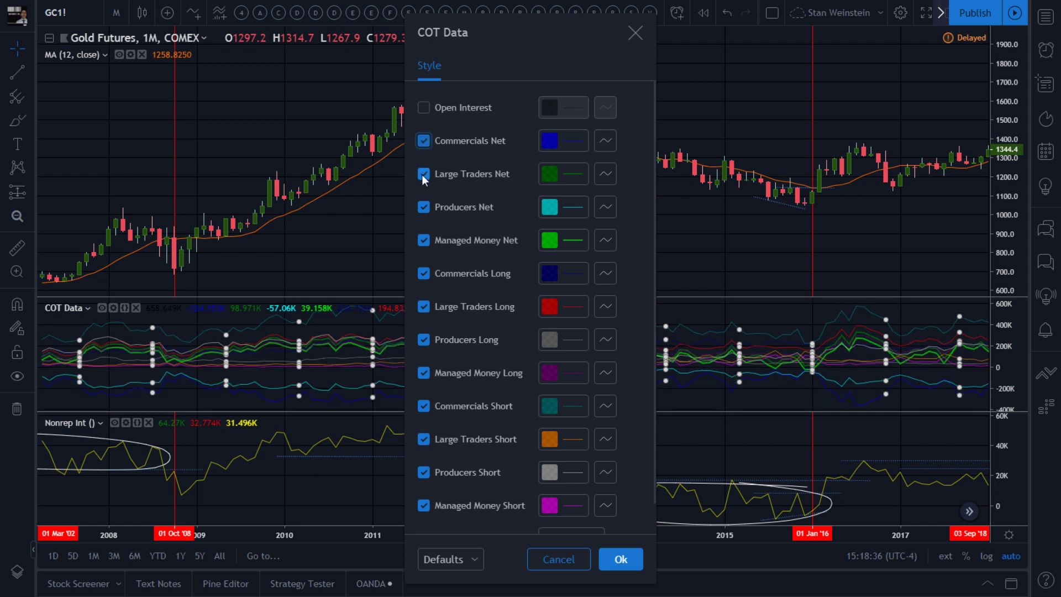
{"action": "left_click", "coordinate": [424, 207]}
{"action": "left_click", "coordinate": [424, 241]}
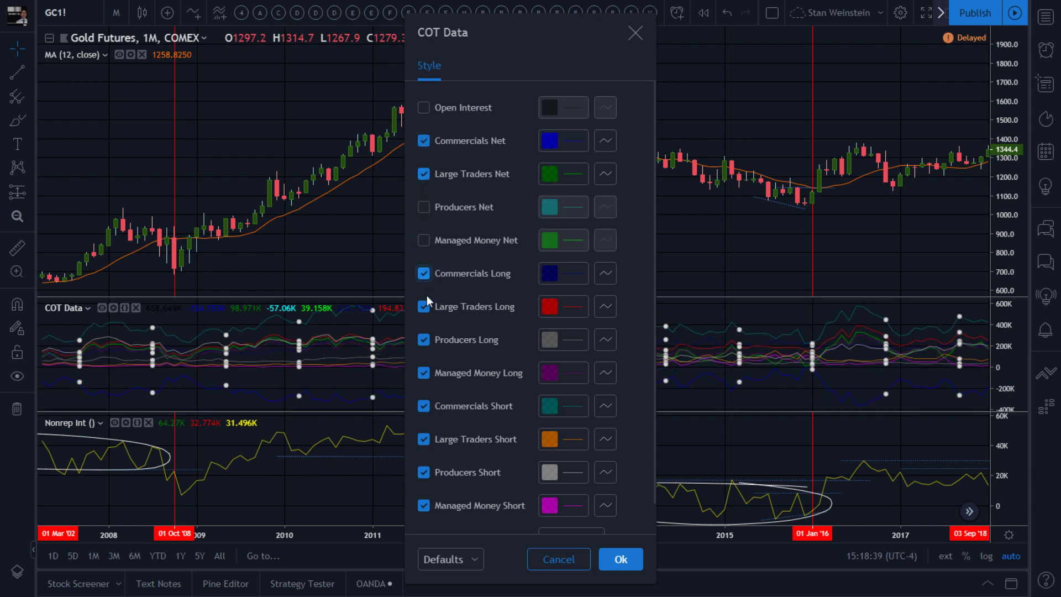
{"action": "left_click", "coordinate": [424, 273]}
{"action": "left_click", "coordinate": [424, 307]}
{"action": "left_click", "coordinate": [422, 341]}
{"action": "left_click", "coordinate": [424, 372]}
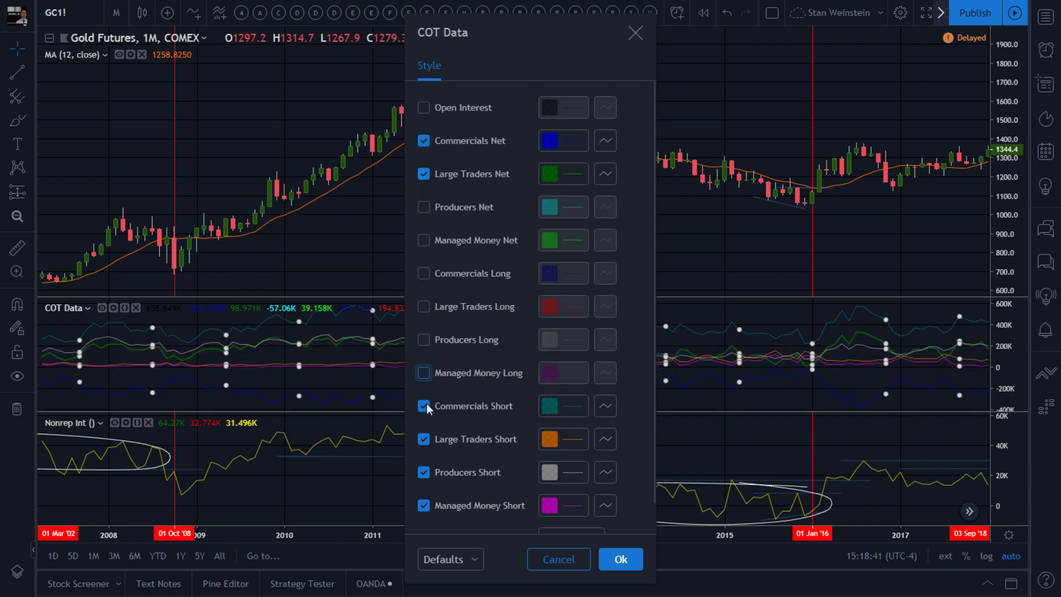
{"action": "left_click", "coordinate": [424, 405]}
{"action": "left_click", "coordinate": [423, 439]}
{"action": "left_click", "coordinate": [424, 473]}
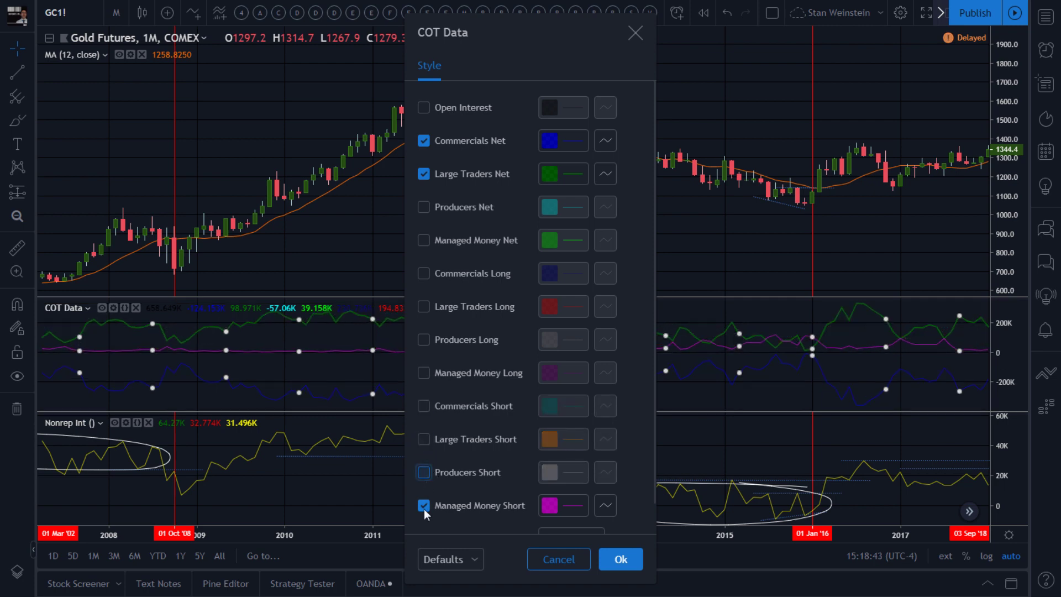
{"action": "left_click", "coordinate": [423, 506]}
{"action": "scroll", "coordinate": [497, 462], "scroll_direction": "down", "scroll_amount": 1}
{"action": "scroll", "coordinate": [509, 431], "scroll_direction": "up", "scroll_amount": 1}
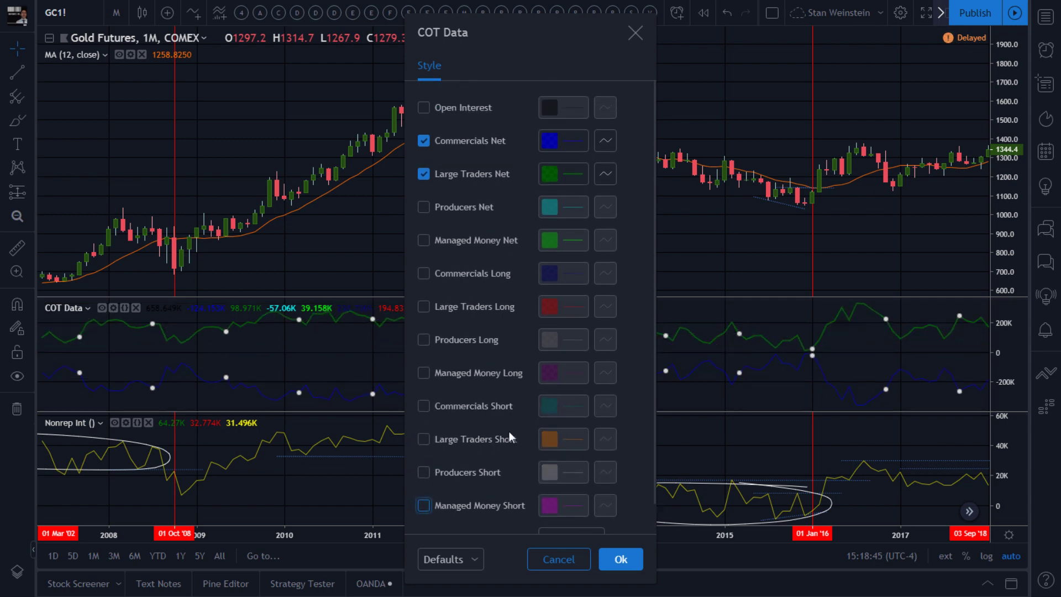
{"action": "left_click", "coordinate": [612, 562]}
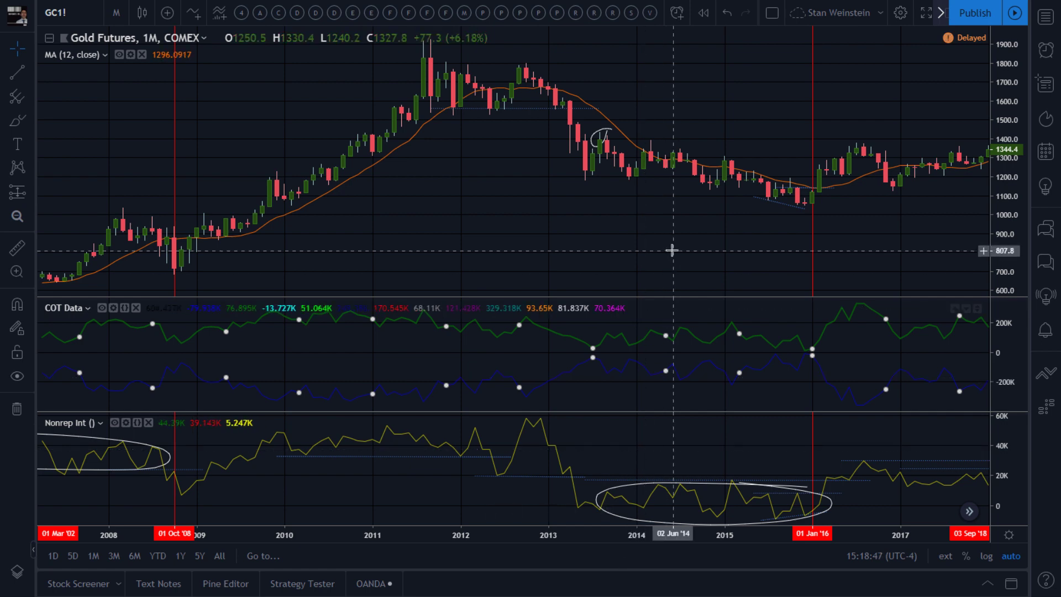
{"action": "right_click", "coordinate": [709, 248]}
{"action": "left_click", "coordinate": [540, 238]}
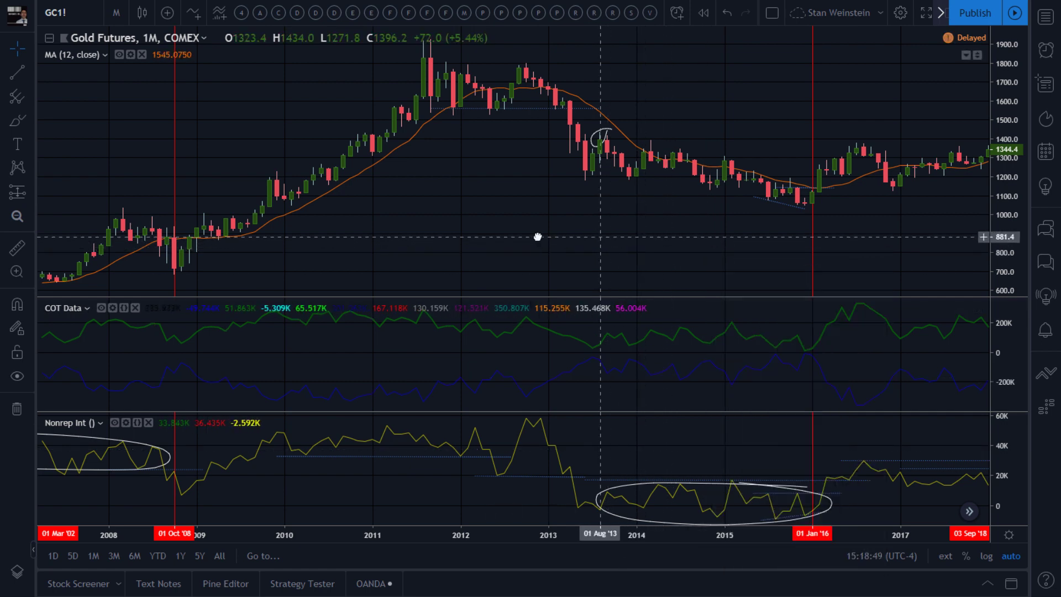
Step: Examine price against the COT Data and Nonrep Int panes across the 2008, 2013, 2016 and 2018–2019 setups
{"action": "scroll", "coordinate": [540, 235], "scroll_direction": "right", "scroll_amount": 5}
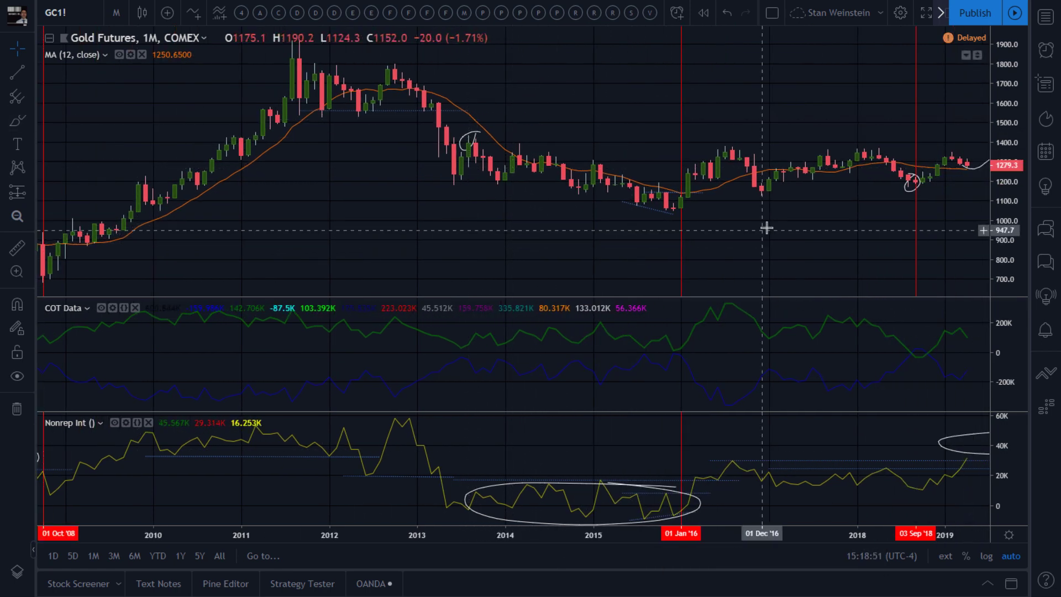
{"action": "scroll", "coordinate": [718, 230], "scroll_direction": "right", "scroll_amount": 1}
{"action": "scroll", "coordinate": [822, 242], "scroll_direction": "left", "scroll_amount": 2}
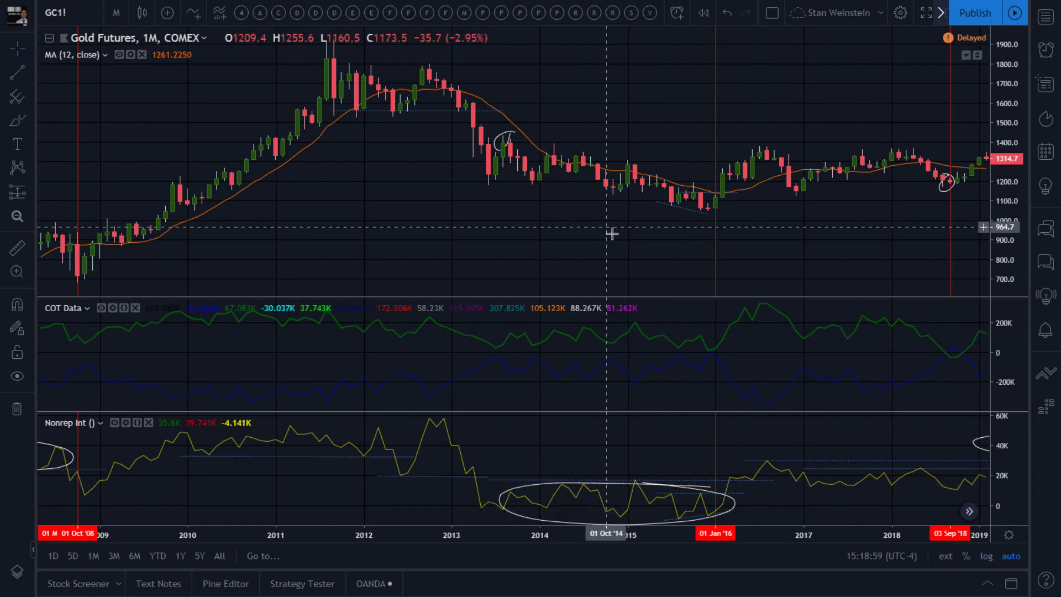
{"action": "left_click_drag", "start_coordinate": [571, 231], "coordinate": [462, 237]}
{"action": "mouse_move", "coordinate": [509, 474]}
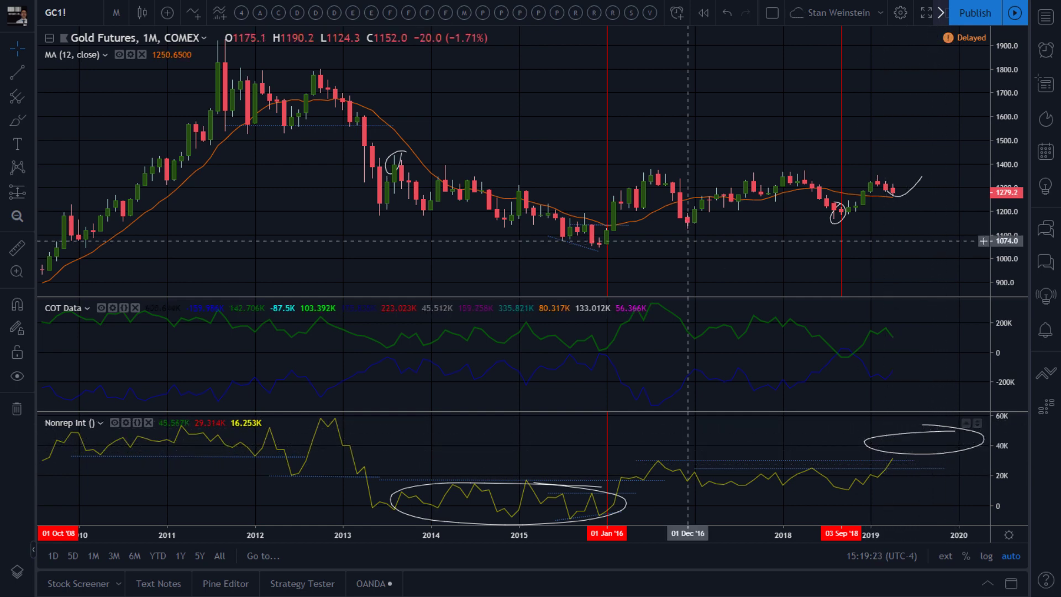
{"action": "right_click", "coordinate": [676, 141]}
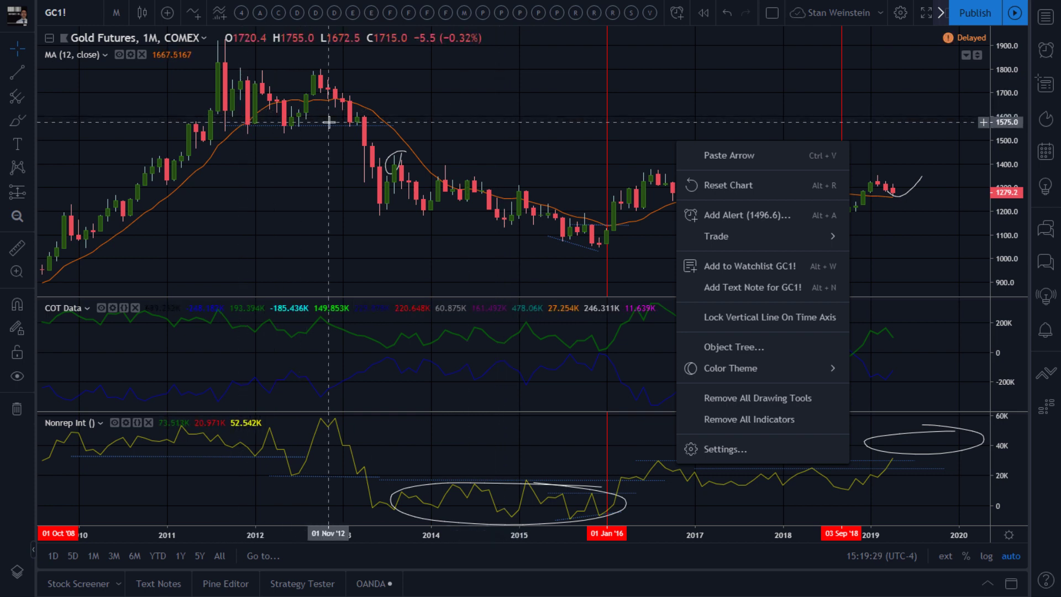
{"action": "left_click", "coordinate": [481, 110]}
{"action": "right_click", "coordinate": [494, 111]}
{"action": "left_click_drag", "start_coordinate": [429, 87], "coordinate": [556, 94]}
{"action": "scroll", "coordinate": [540, 161], "scroll_direction": "down", "scroll_amount": 3}
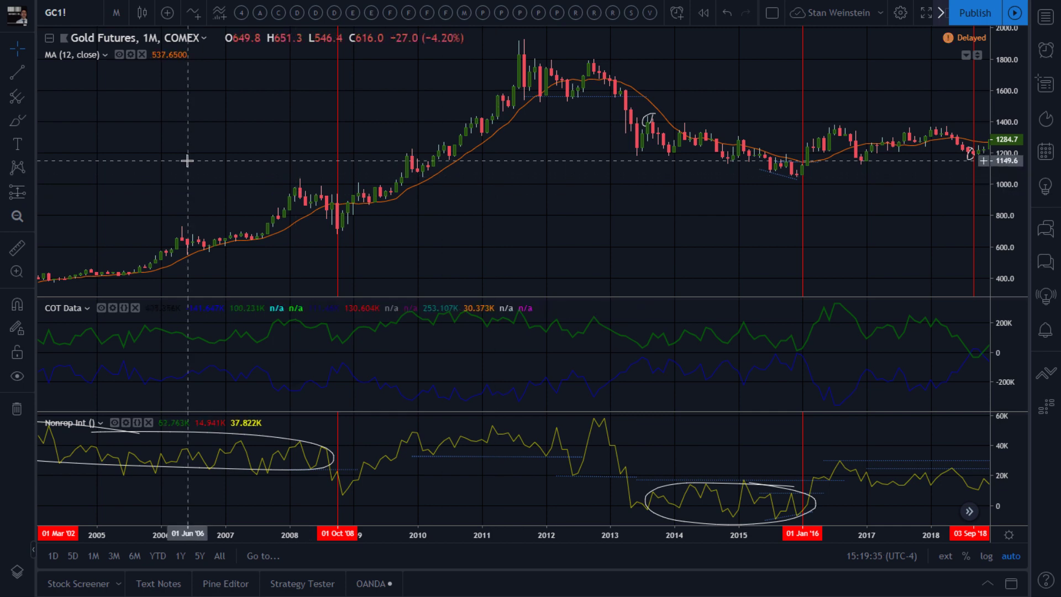
Step: Review the gold chart from 2001 to 2019, comparing the circled 2002–2008 and 2013–2016 Nonrep Int ranges with the marks drawn for 2019
{"action": "left_click_drag", "start_coordinate": [187, 161], "coordinate": [415, 180]}
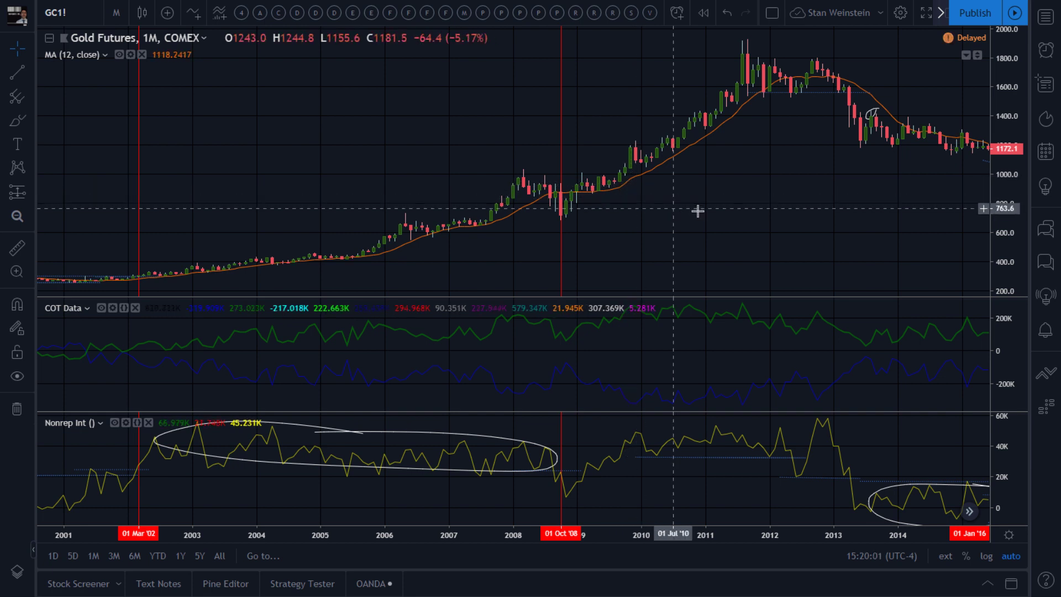
{"action": "right_click", "coordinate": [774, 220]}
{"action": "left_click", "coordinate": [700, 193]}
{"action": "left_click_drag", "start_coordinate": [701, 192], "coordinate": [600, 193]}
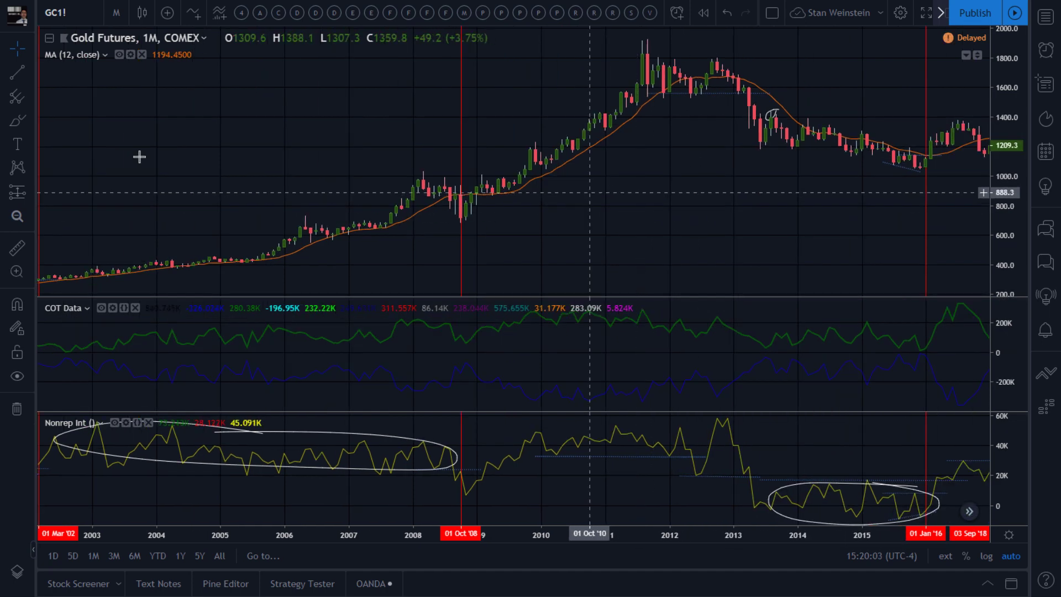
{"action": "left_click", "coordinate": [17, 125]}
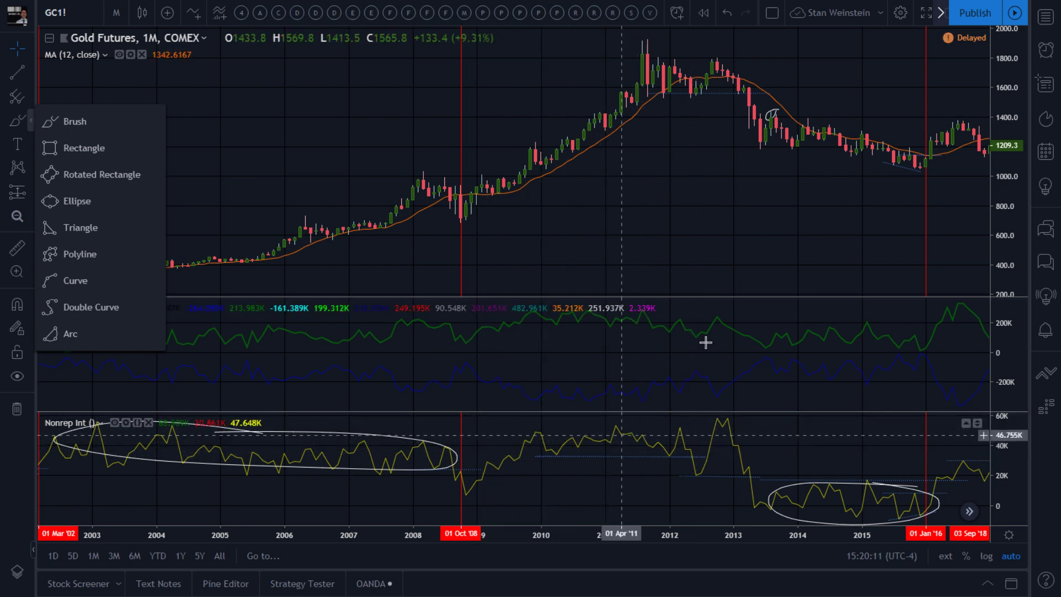
{"action": "left_click", "coordinate": [741, 218]}
{"action": "left_click_drag", "start_coordinate": [678, 213], "coordinate": [555, 218]}
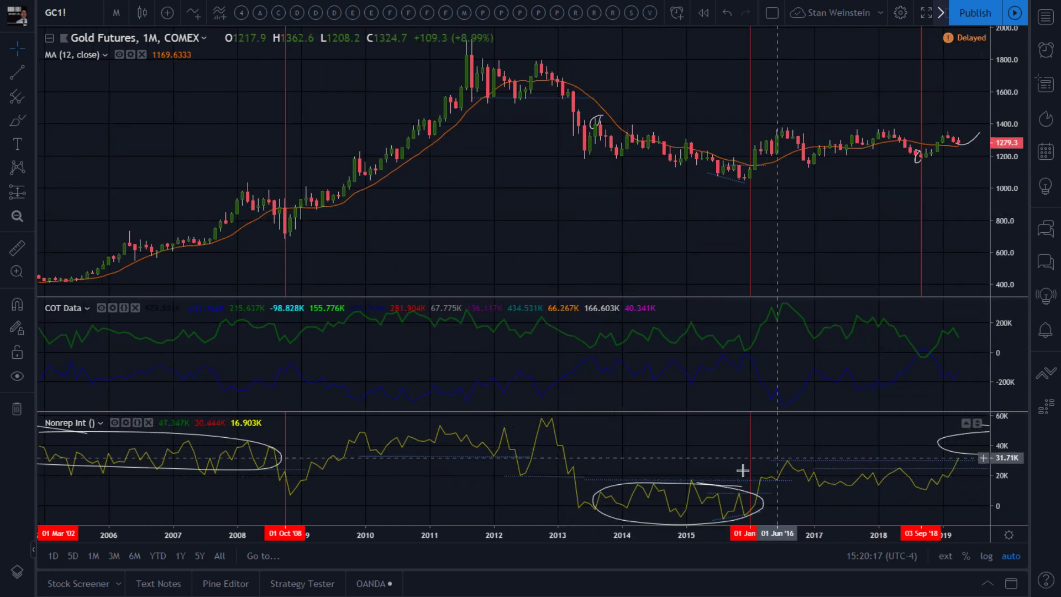
{"action": "left_click_drag", "start_coordinate": [448, 236], "coordinate": [557, 233]}
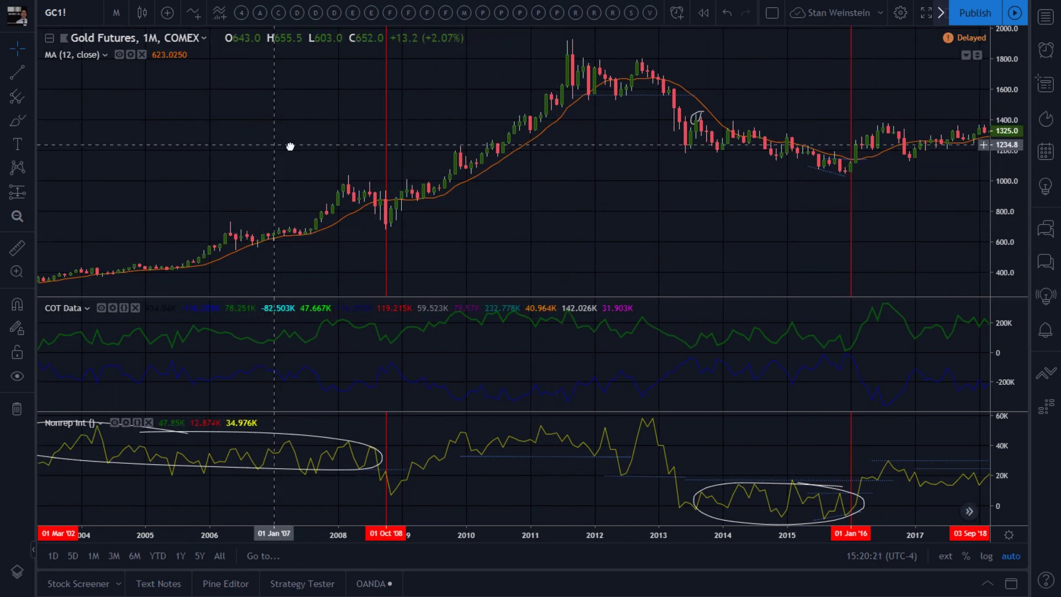
{"action": "left_click_drag", "start_coordinate": [271, 147], "coordinate": [291, 147]}
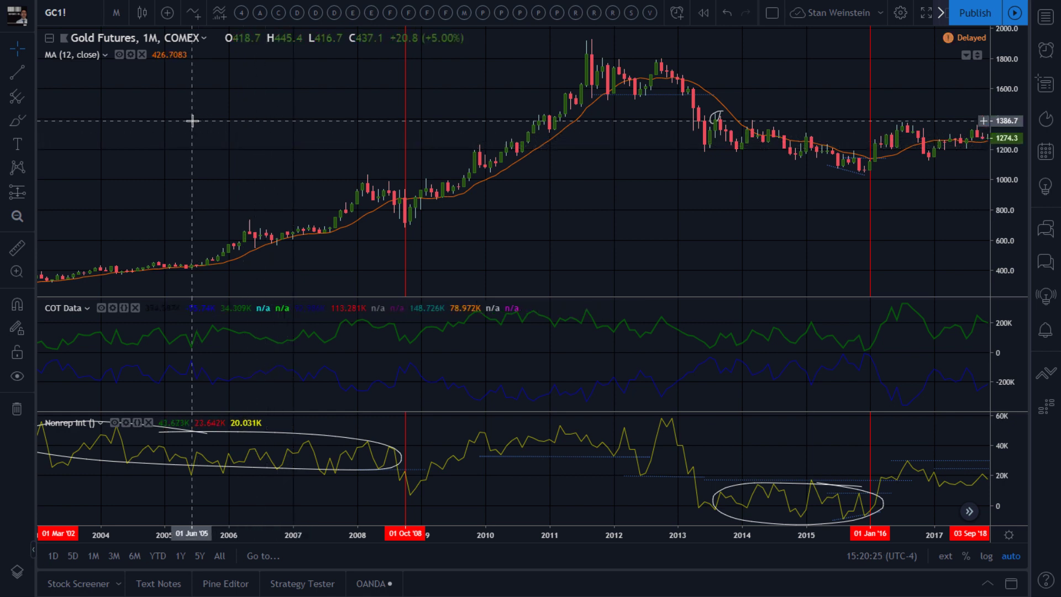
{"action": "left_click", "coordinate": [71, 18]}
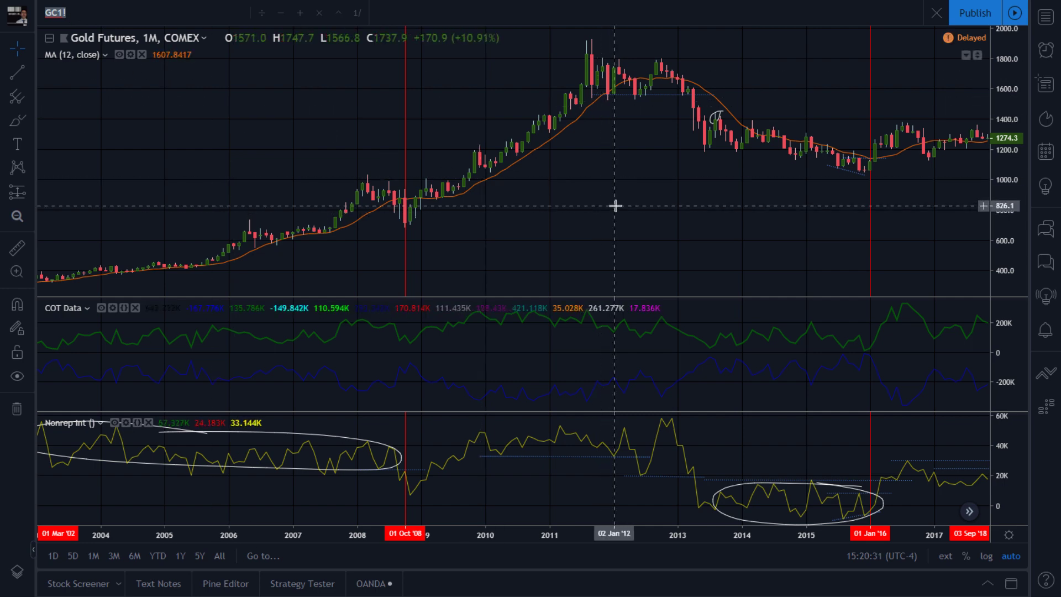
{"action": "scroll", "coordinate": [615, 205], "scroll_direction": "down", "scroll_amount": 2}
{"action": "left_click_drag", "start_coordinate": [697, 209], "coordinate": [532, 206]}
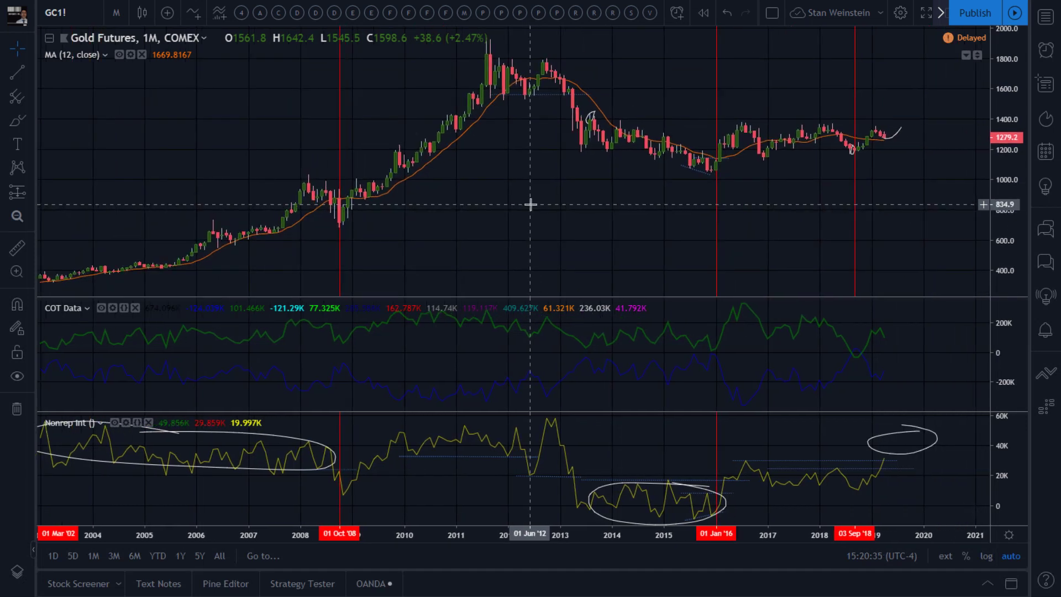